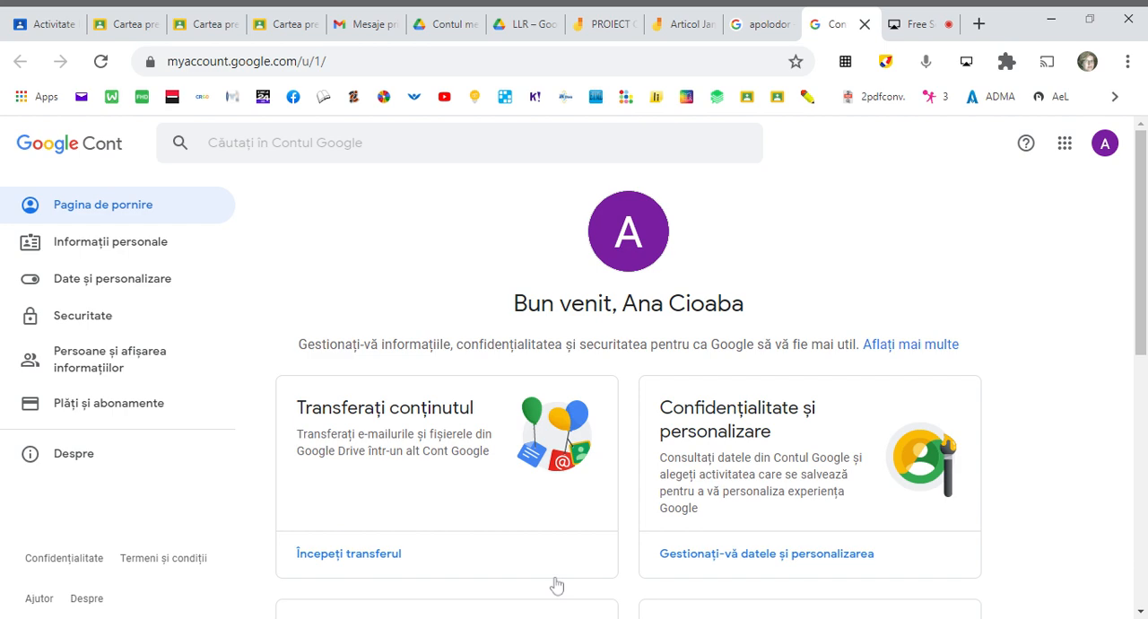
- Open Jamboard from the list of Google apps
{"action": "left_click", "coordinate": [1065, 145]}
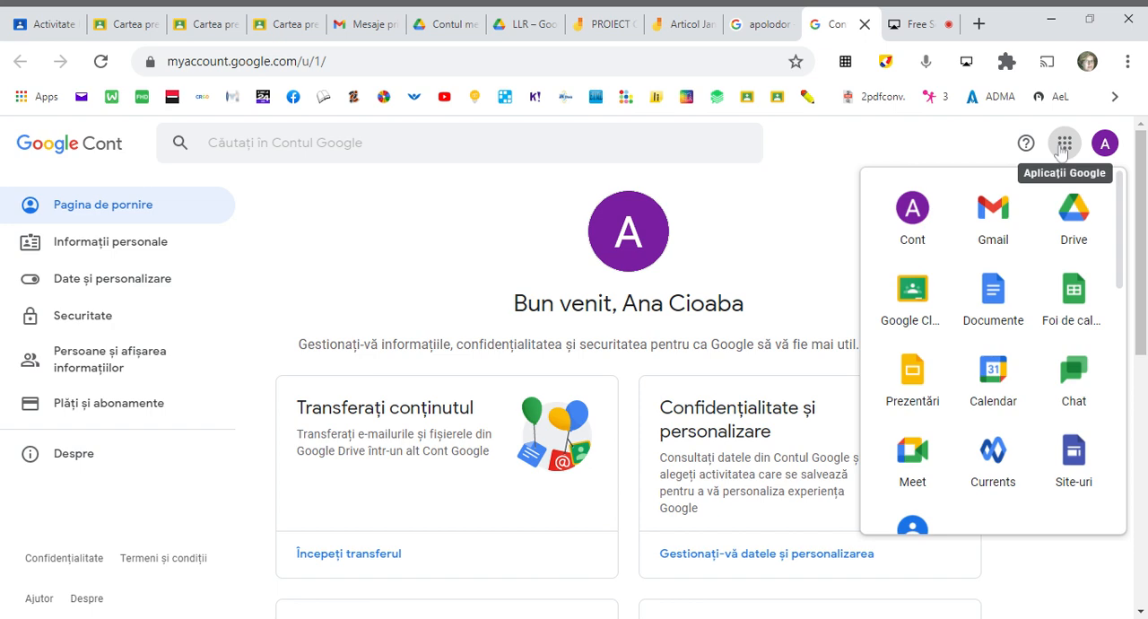
{"action": "scroll", "coordinate": [1039, 420], "scroll_direction": "down", "scroll_amount": 1}
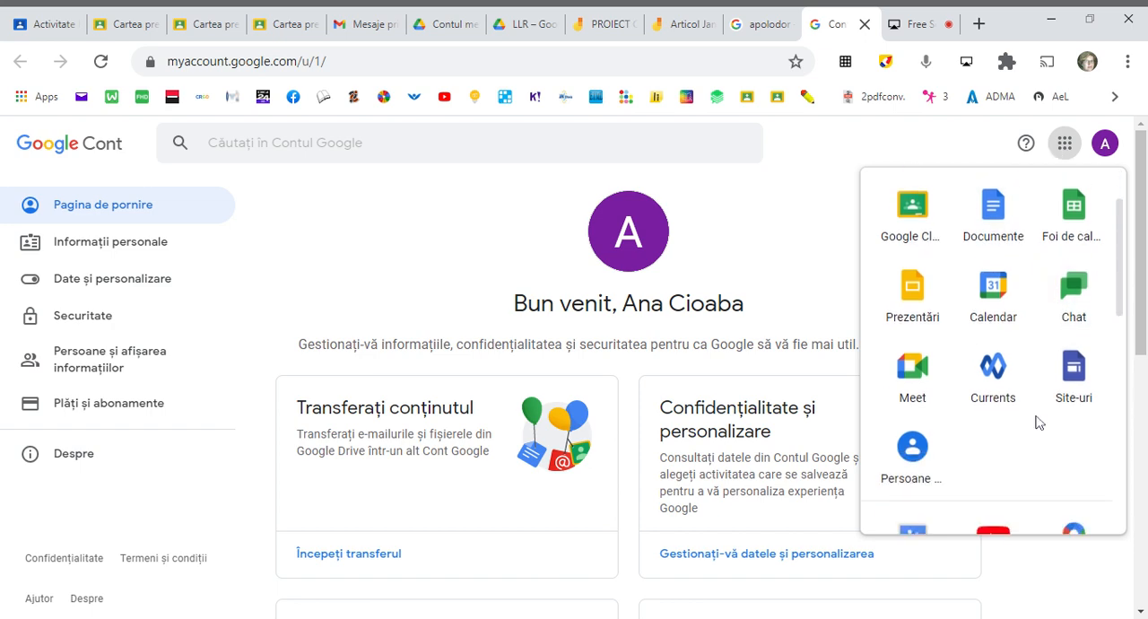
{"action": "scroll", "coordinate": [1039, 422], "scroll_direction": "down", "scroll_amount": 5}
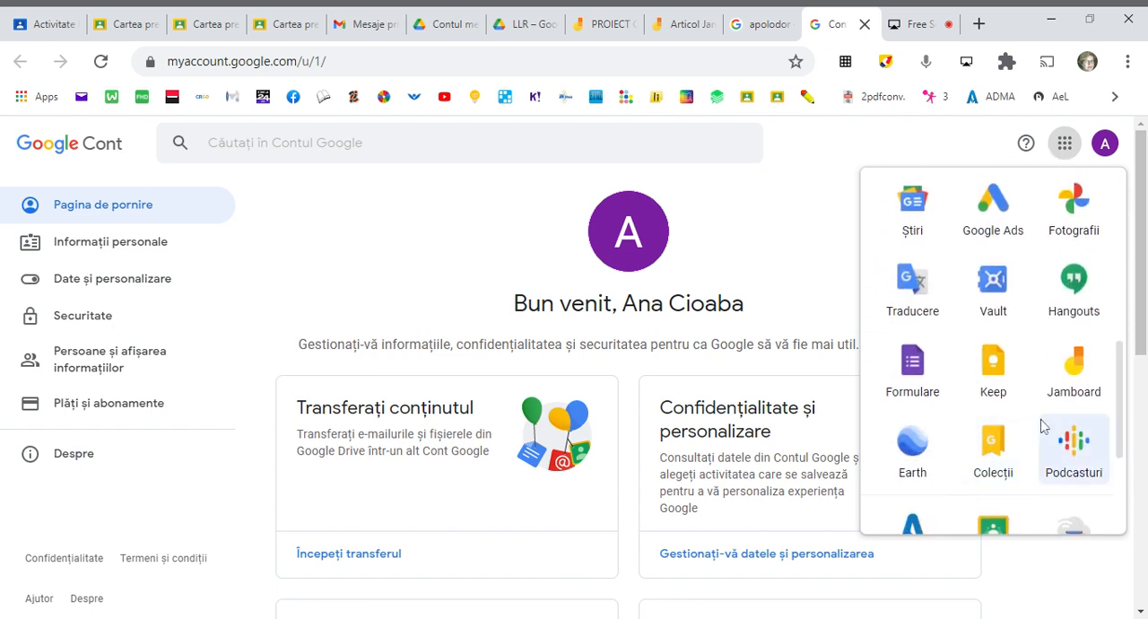
{"action": "left_click", "coordinate": [1075, 379]}
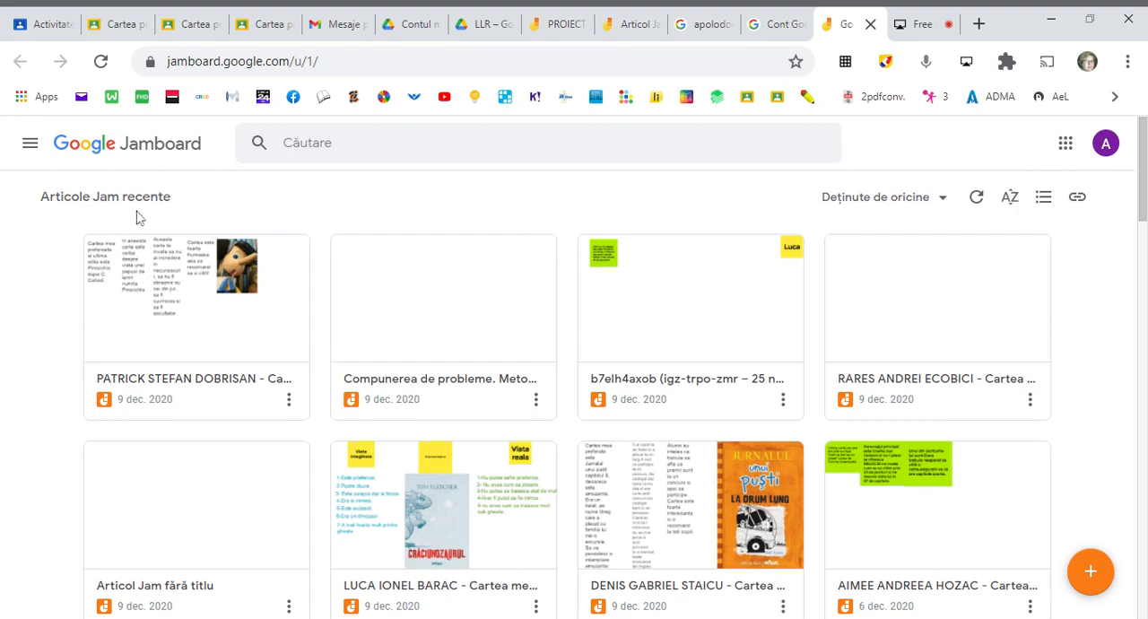
- Browse the recent Jams and create a new blank Jam
{"action": "scroll", "coordinate": [793, 380], "scroll_direction": "down", "scroll_amount": 4}
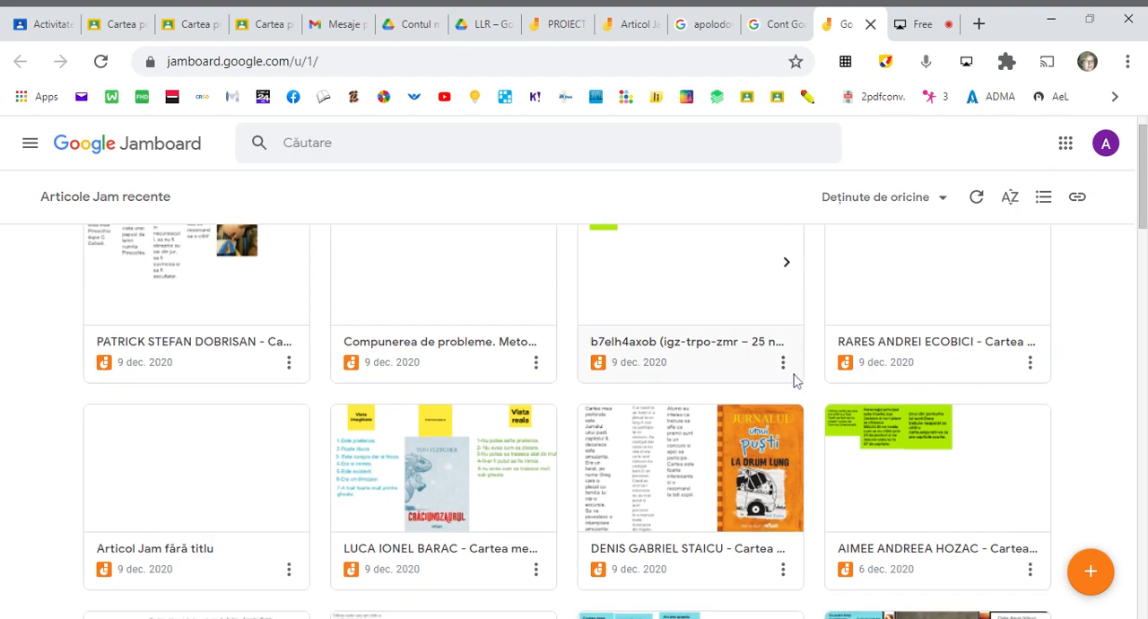
{"action": "scroll", "coordinate": [794, 380], "scroll_direction": "down", "scroll_amount": 5}
{"action": "scroll", "coordinate": [793, 381], "scroll_direction": "up", "scroll_amount": 9}
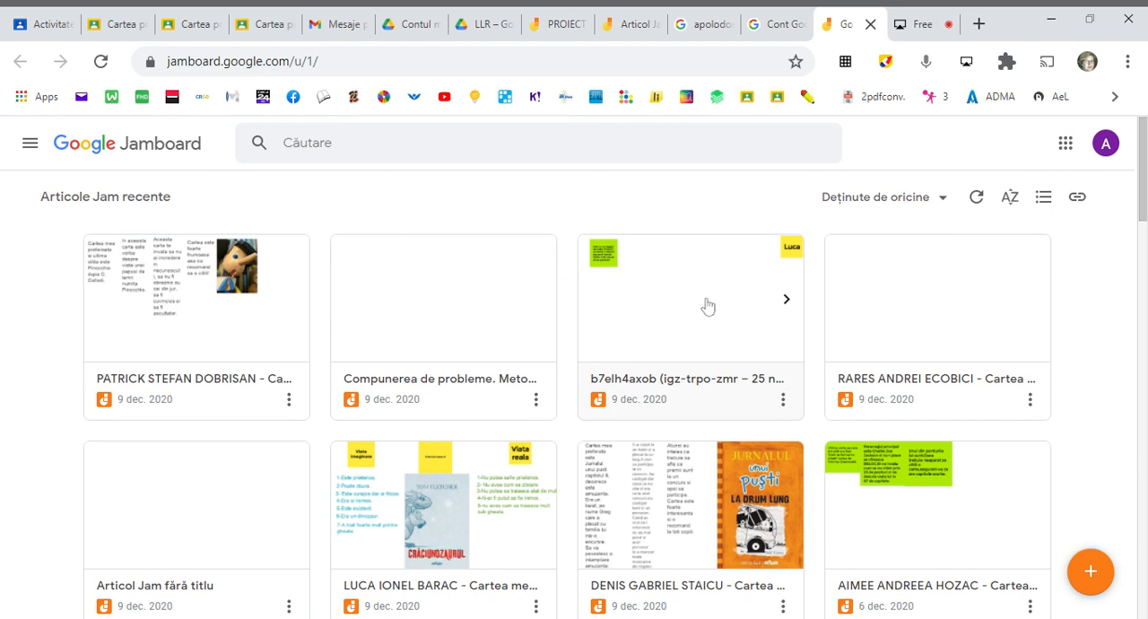
{"action": "left_click", "coordinate": [1093, 575]}
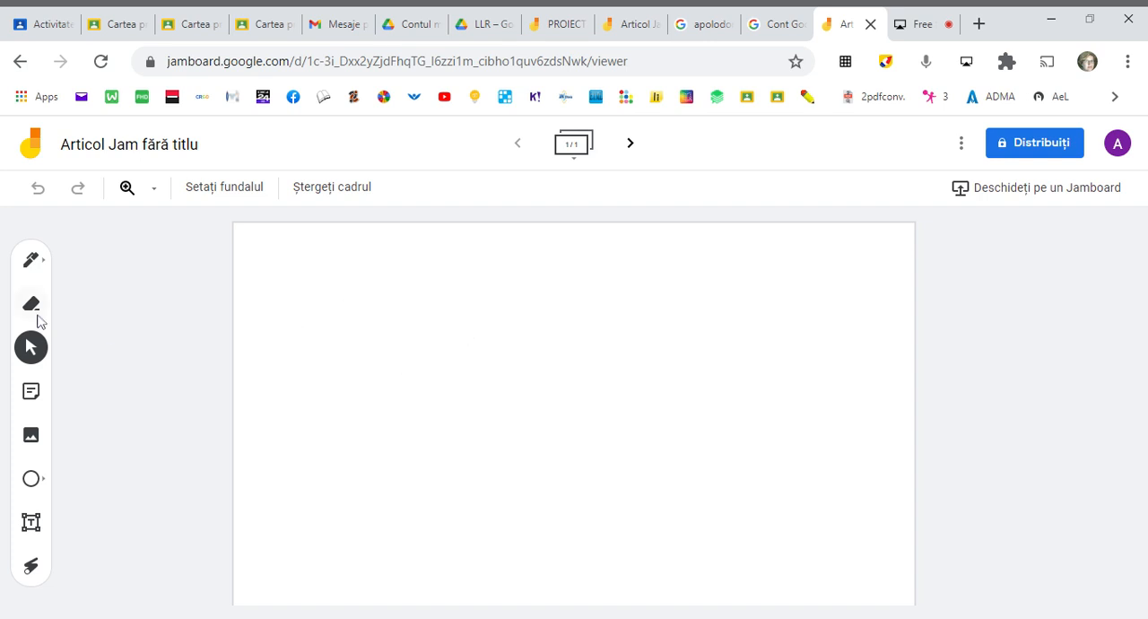
- Rename the untitled Jam as "Cercul pedagogic"
{"action": "left_click", "coordinate": [146, 160]}
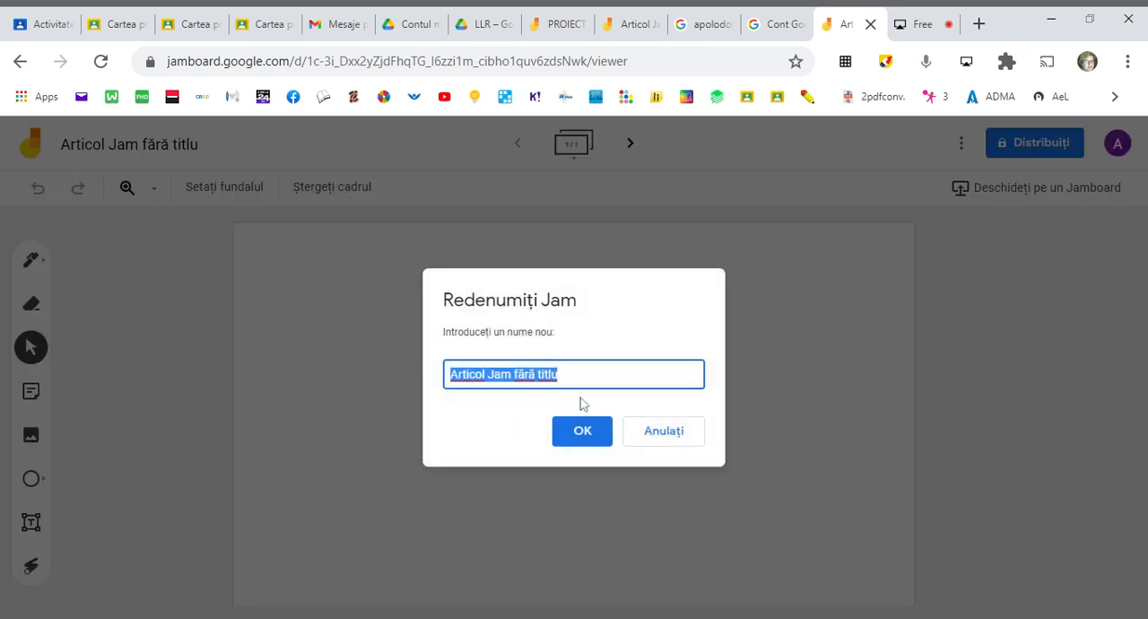
{"action": "type", "text": "Cercu"}
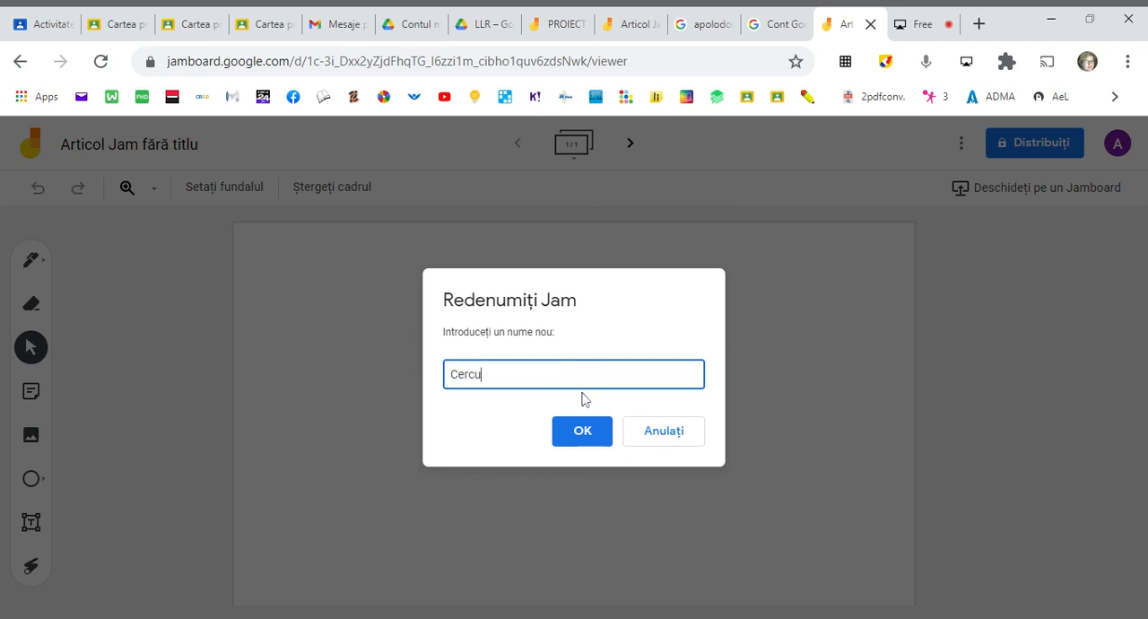
{"action": "type", "text": "l pedagogic"}
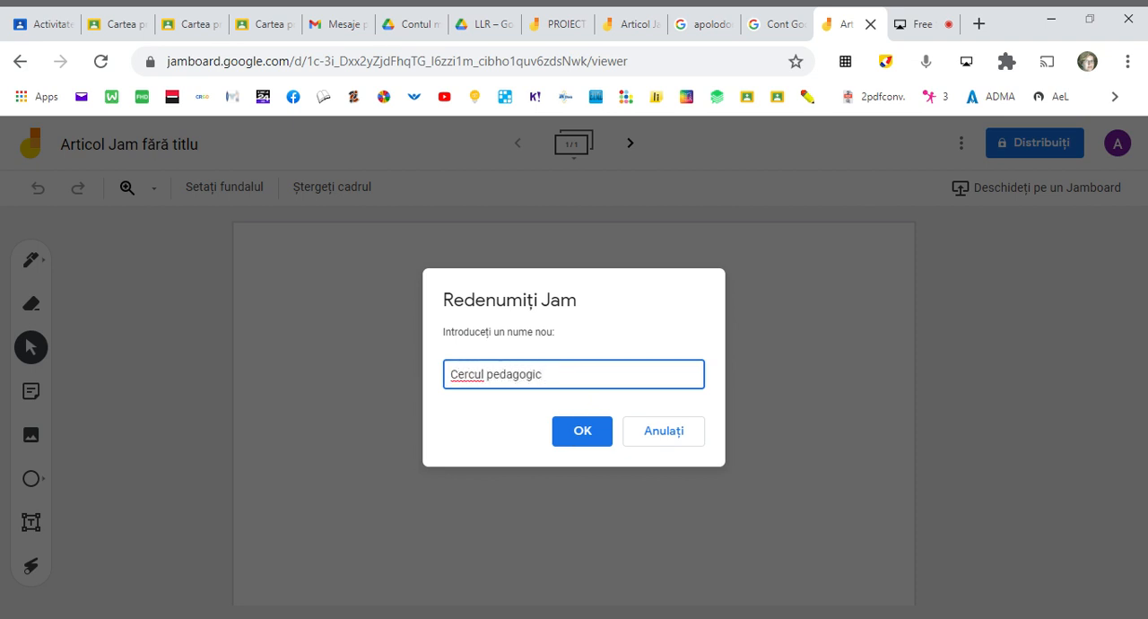
{"action": "left_click", "coordinate": [585, 434]}
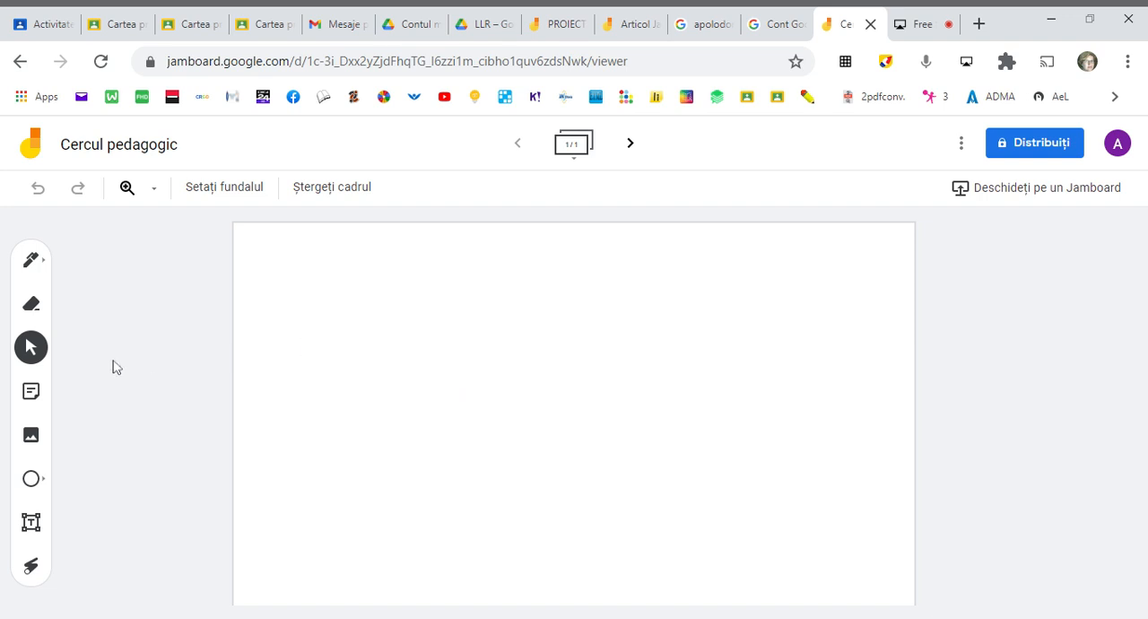
- Give the frame the dotted background (Puncte) and enlarge the view to 100%
{"action": "left_click", "coordinate": [219, 192]}
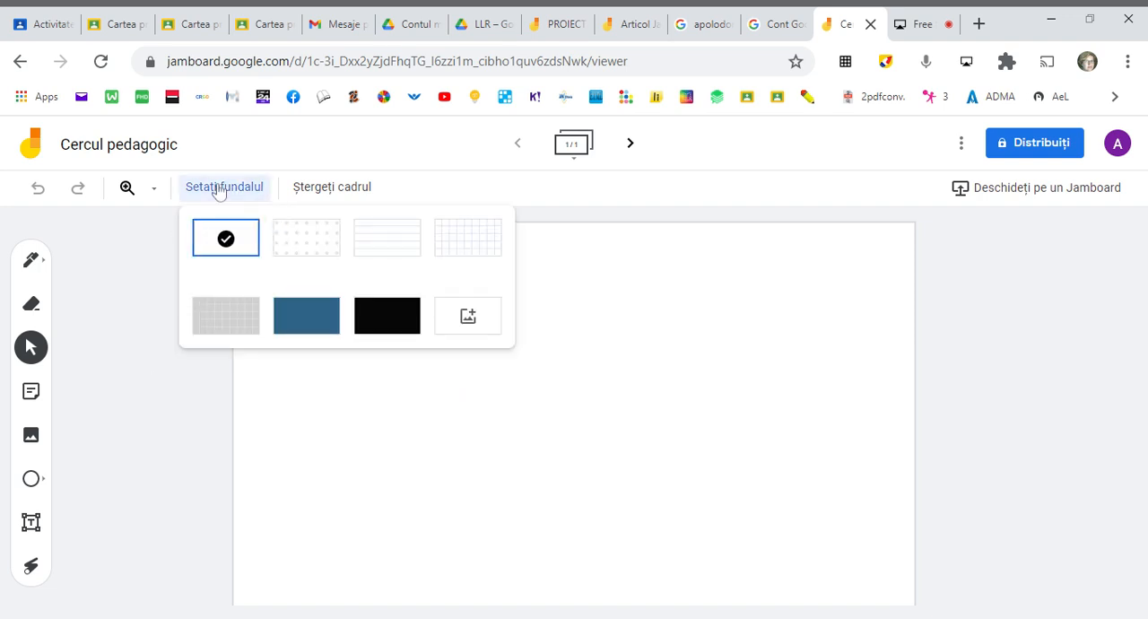
{"action": "left_click", "coordinate": [312, 244]}
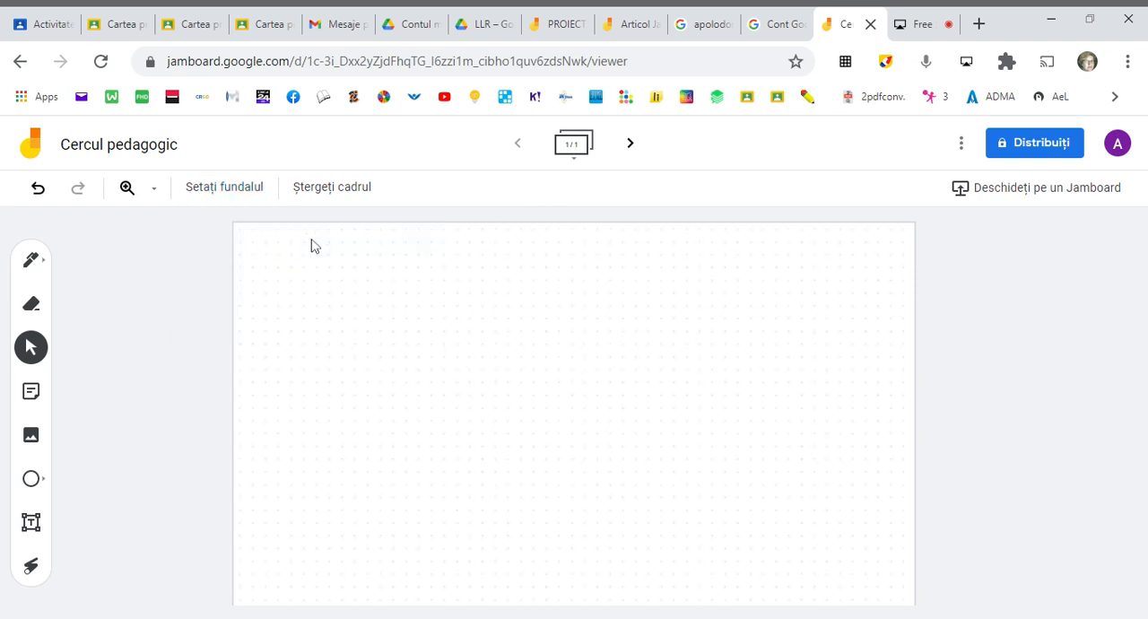
{"action": "left_click", "coordinate": [153, 192]}
{"action": "left_click", "coordinate": [193, 332]}
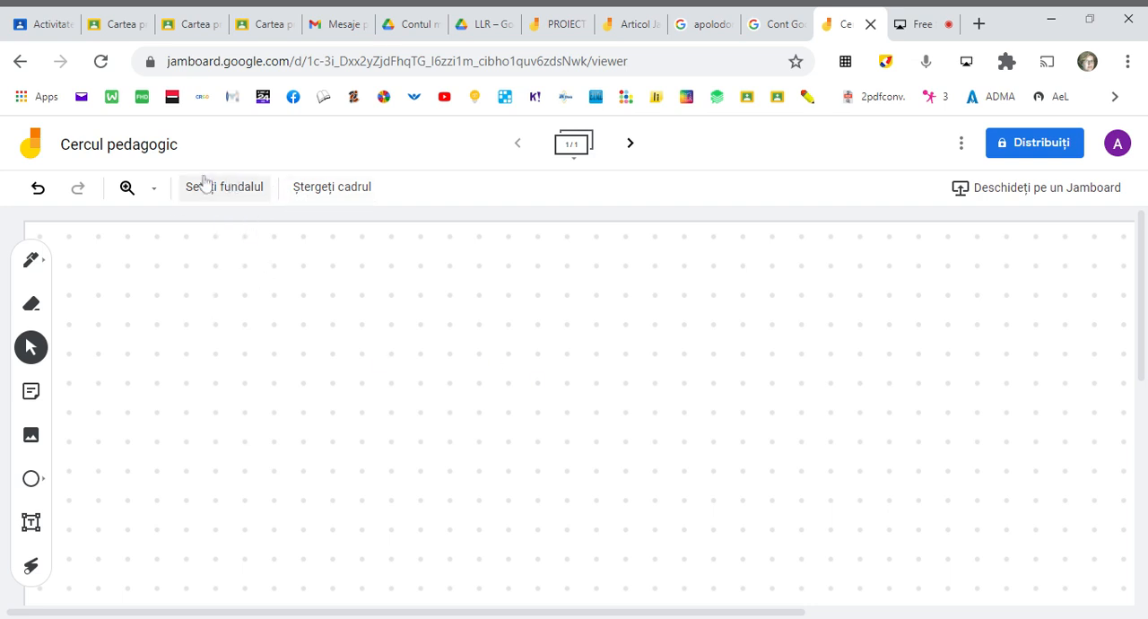
- Try the lined, white squared and grey squared backgrounds on the frame, one after another
{"action": "left_click", "coordinate": [226, 196]}
{"action": "left_click", "coordinate": [381, 239]}
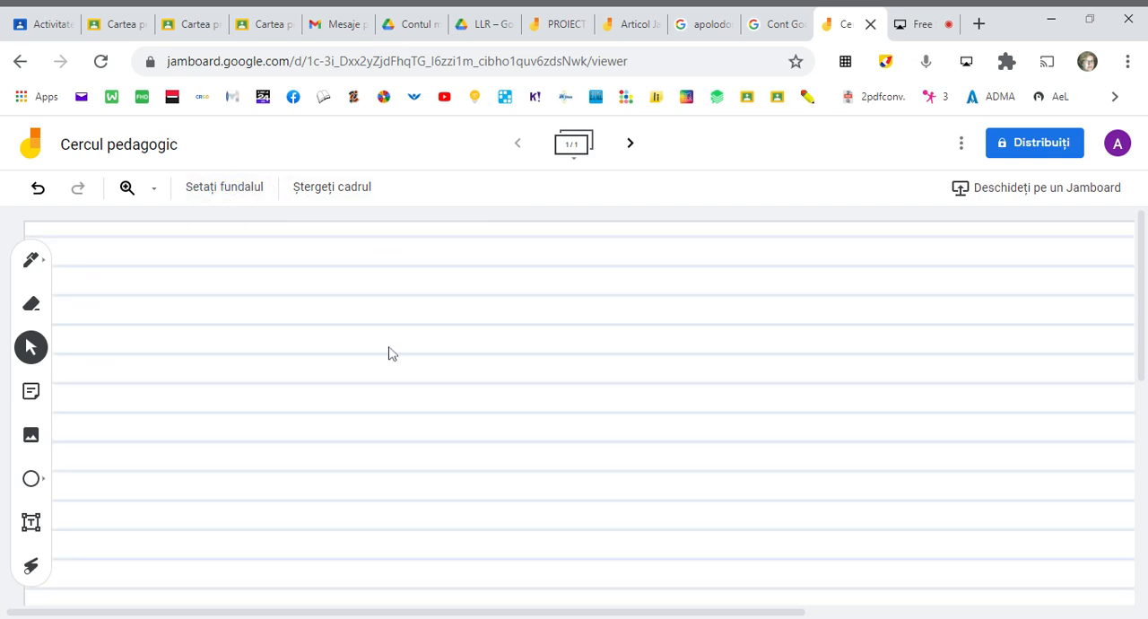
{"action": "left_click", "coordinate": [256, 188]}
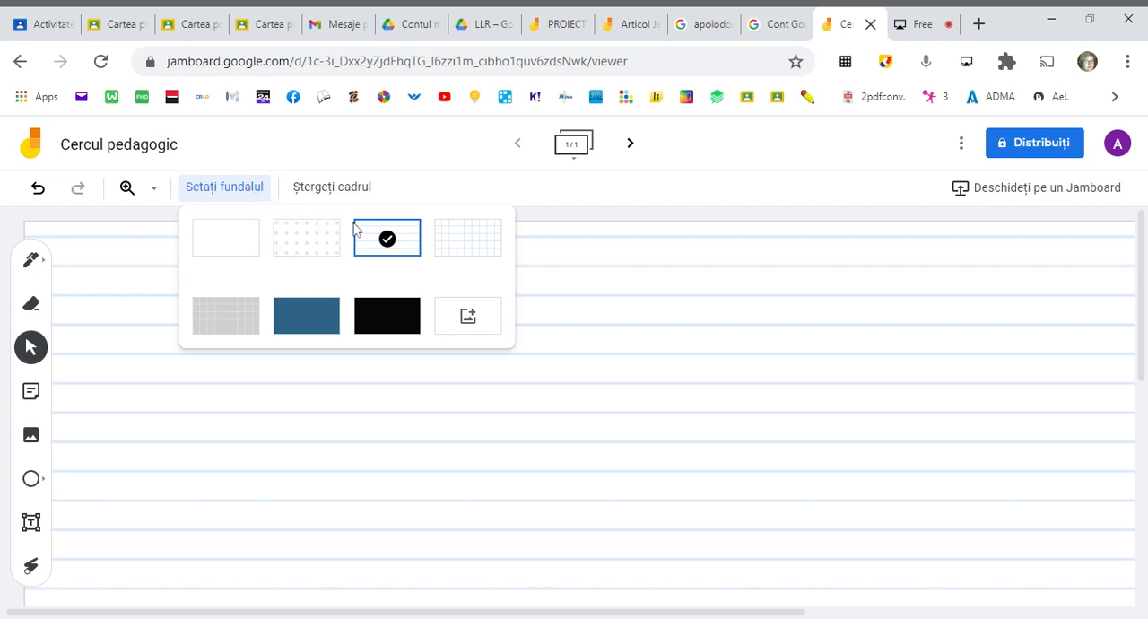
{"action": "left_click", "coordinate": [471, 252]}
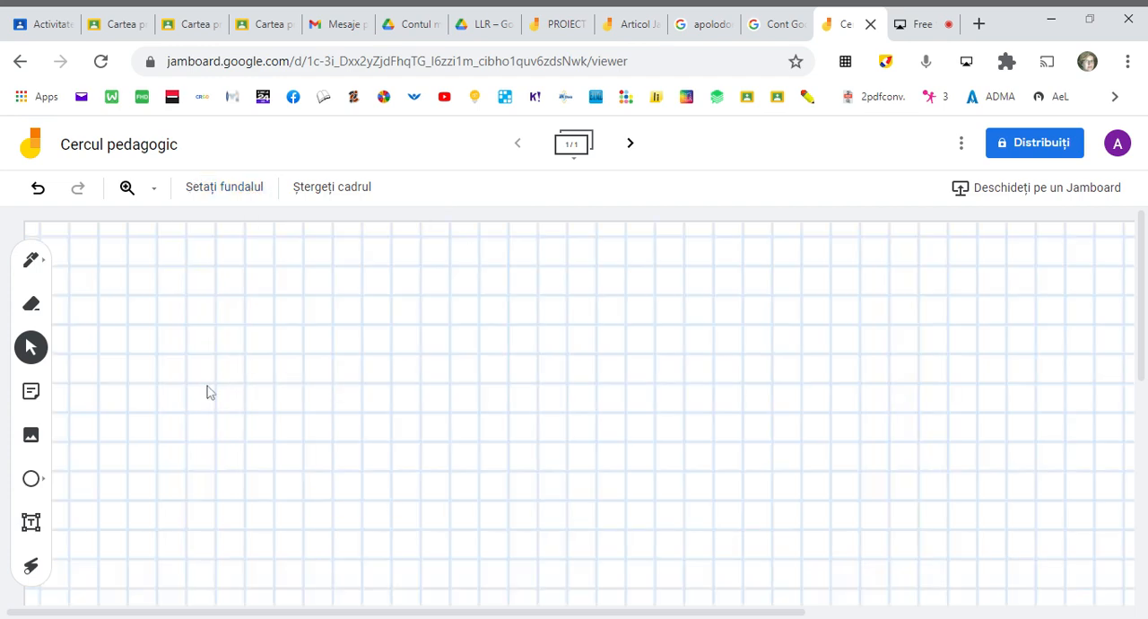
{"action": "left_click", "coordinate": [252, 205]}
{"action": "left_click", "coordinate": [237, 325]}
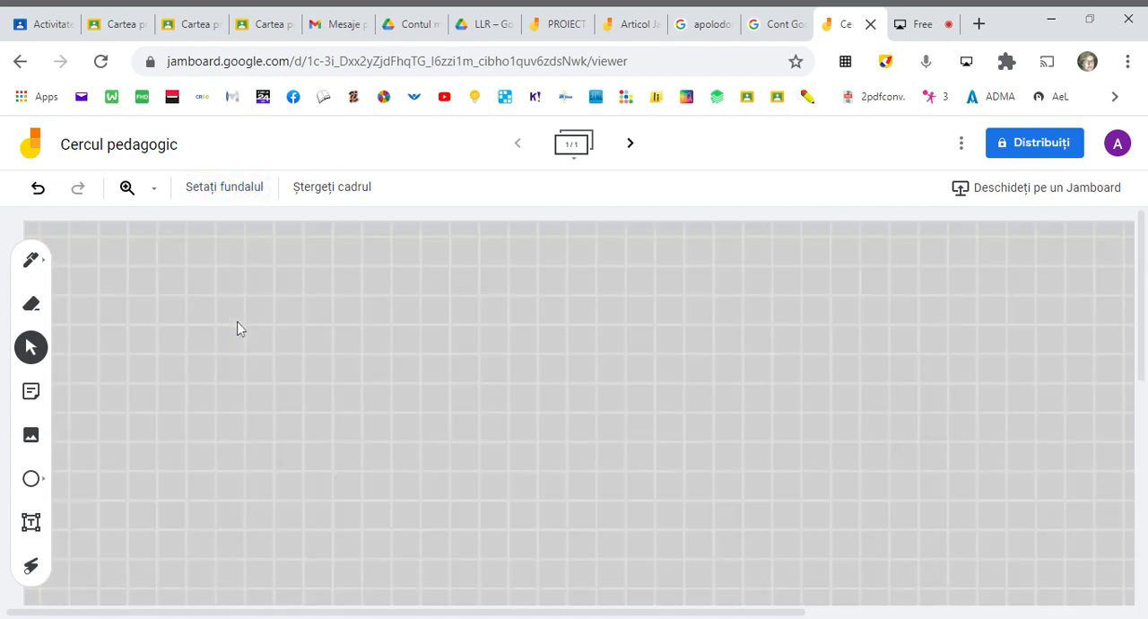
- Upload the slanted handwriting-guide image from the computer as the frame's background
{"action": "left_click", "coordinate": [227, 190]}
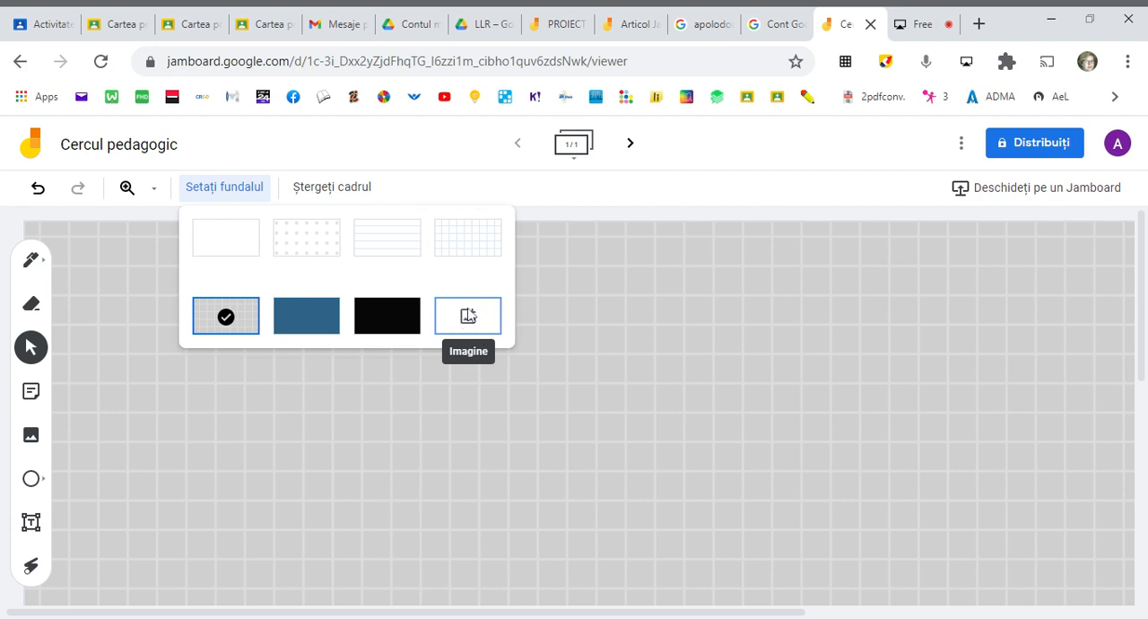
{"action": "left_click", "coordinate": [467, 316]}
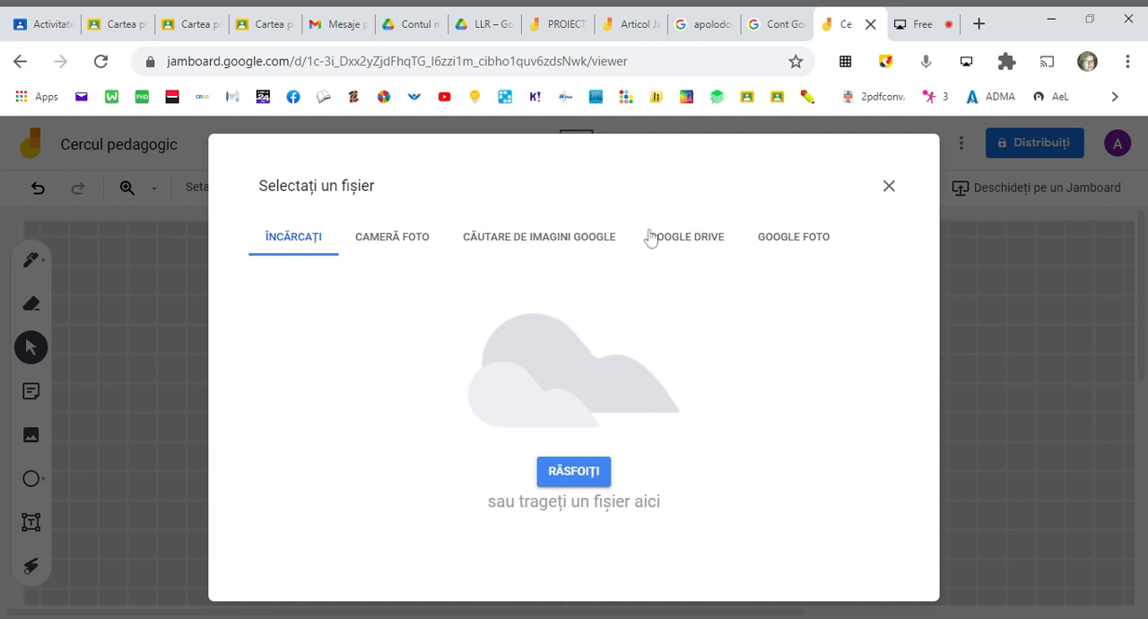
{"action": "left_click", "coordinate": [573, 478]}
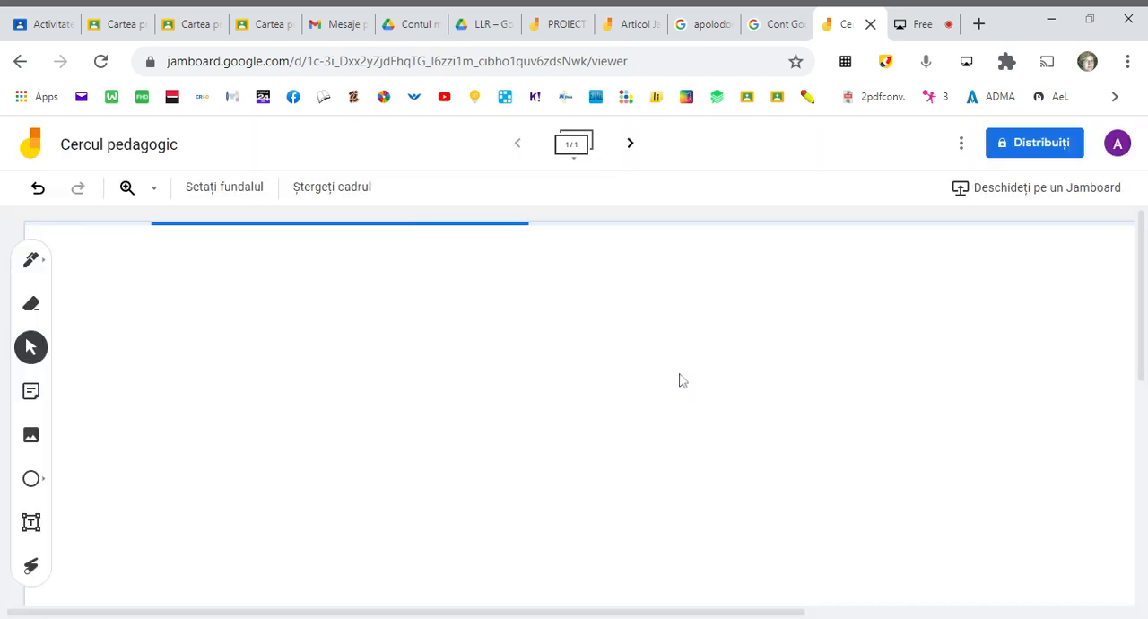
- Demonstrate zooming out and in on the handwriting background, finishing with the view at 50%
{"action": "left_click", "coordinate": [133, 195]}
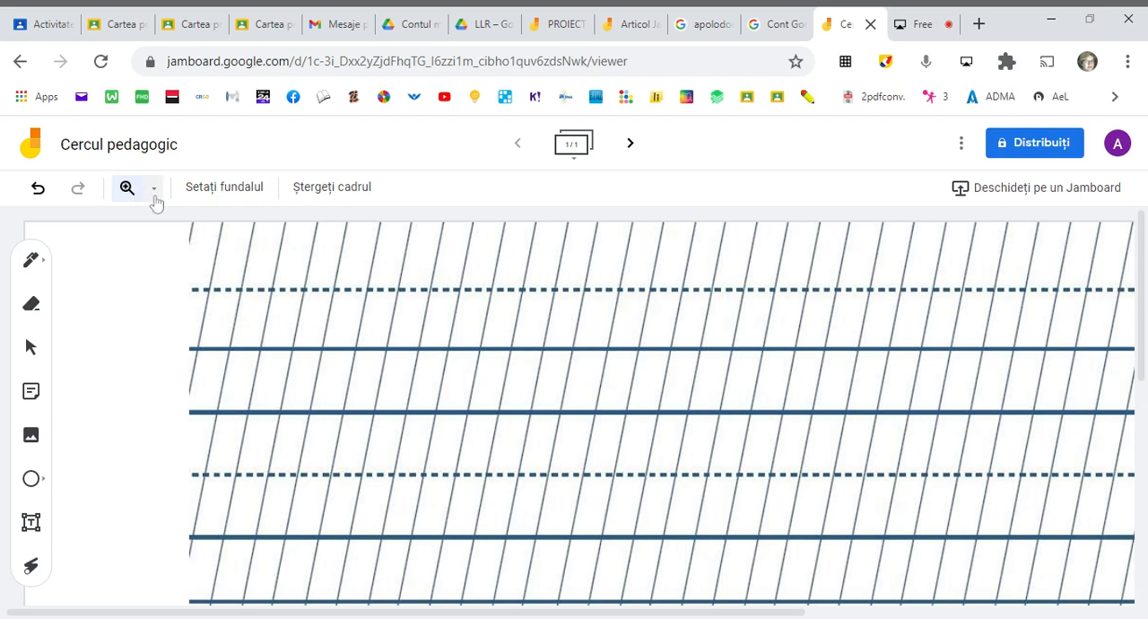
{"action": "left_click", "coordinate": [153, 197]}
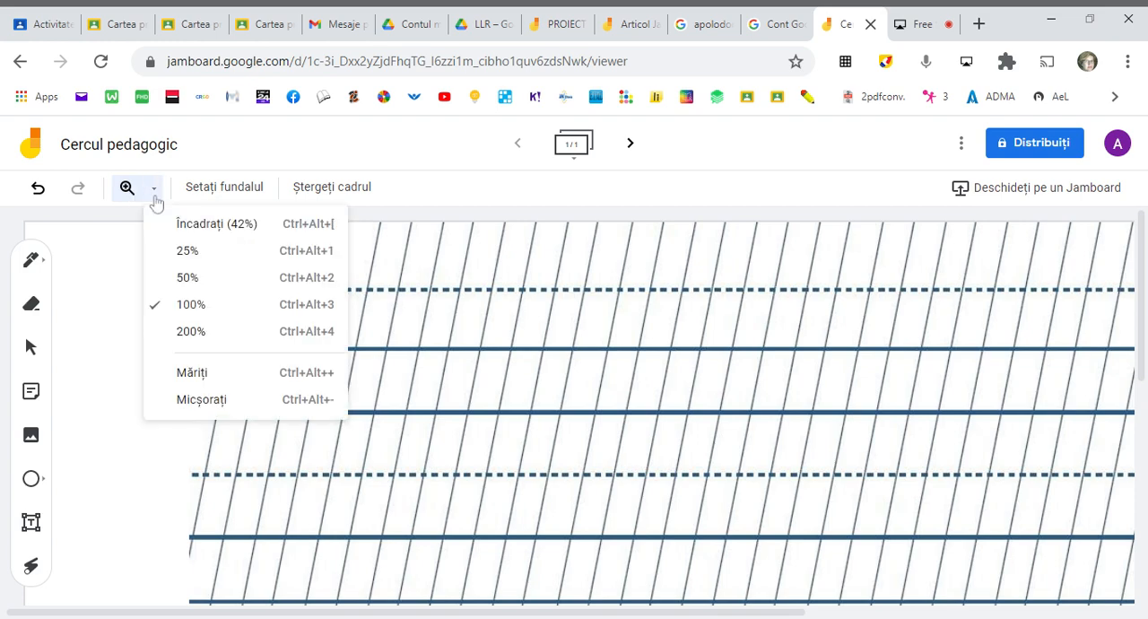
{"action": "left_click", "coordinate": [186, 277]}
{"action": "scroll", "coordinate": [449, 392], "scroll_direction": "down", "scroll_amount": 1}
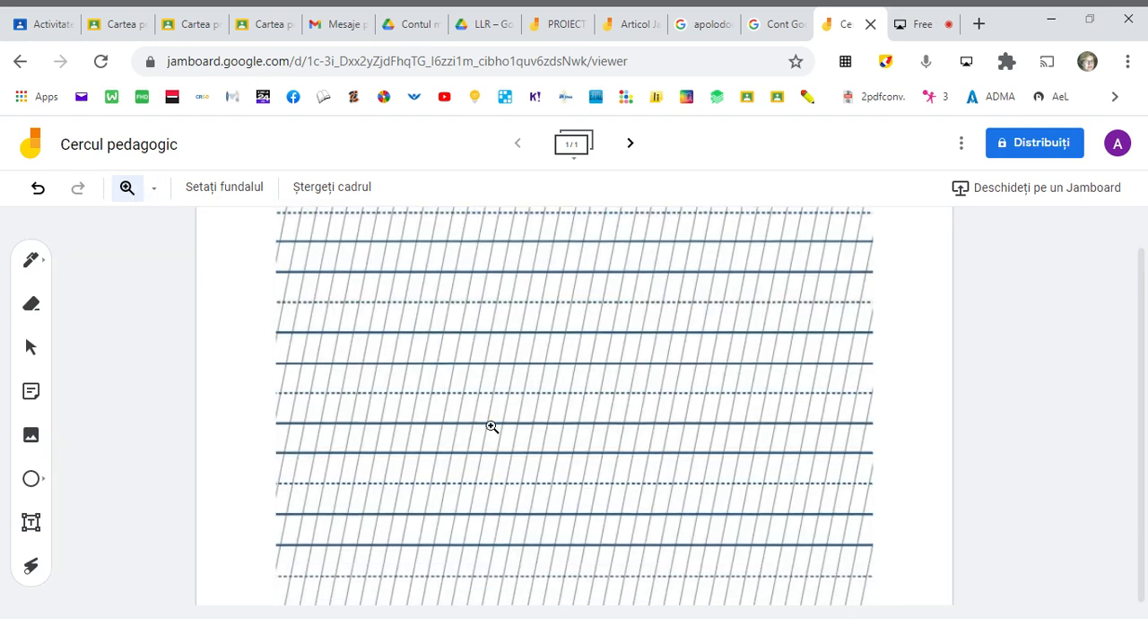
{"action": "left_click", "coordinate": [490, 422]}
{"action": "scroll", "coordinate": [491, 423], "scroll_direction": "up", "scroll_amount": 1}
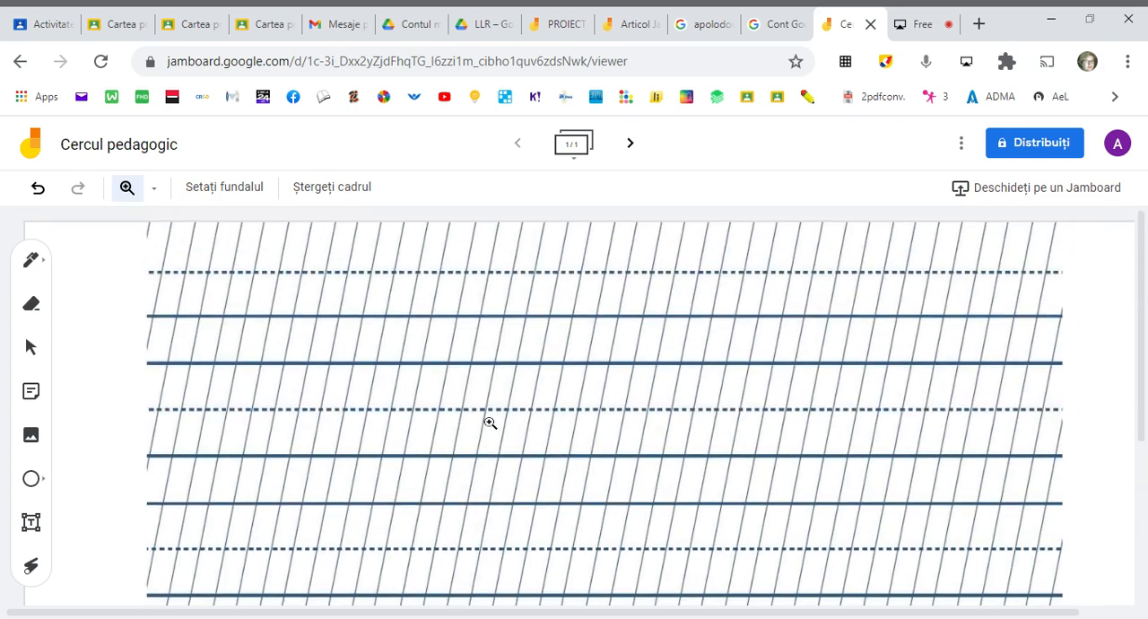
{"action": "left_click", "coordinate": [272, 367]}
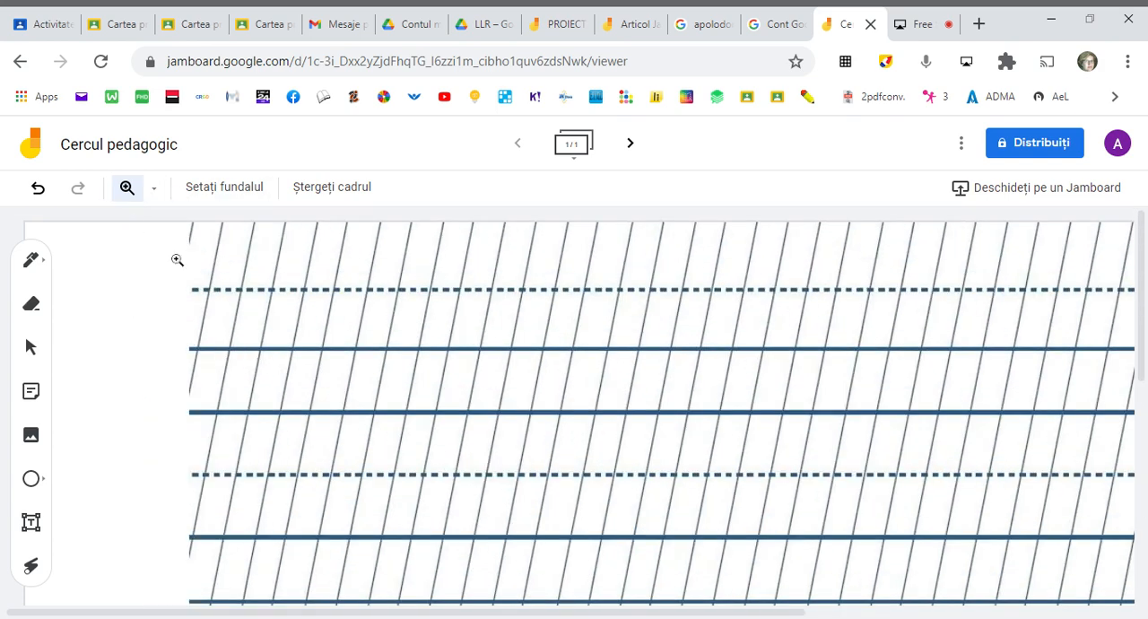
{"action": "left_click", "coordinate": [150, 189]}
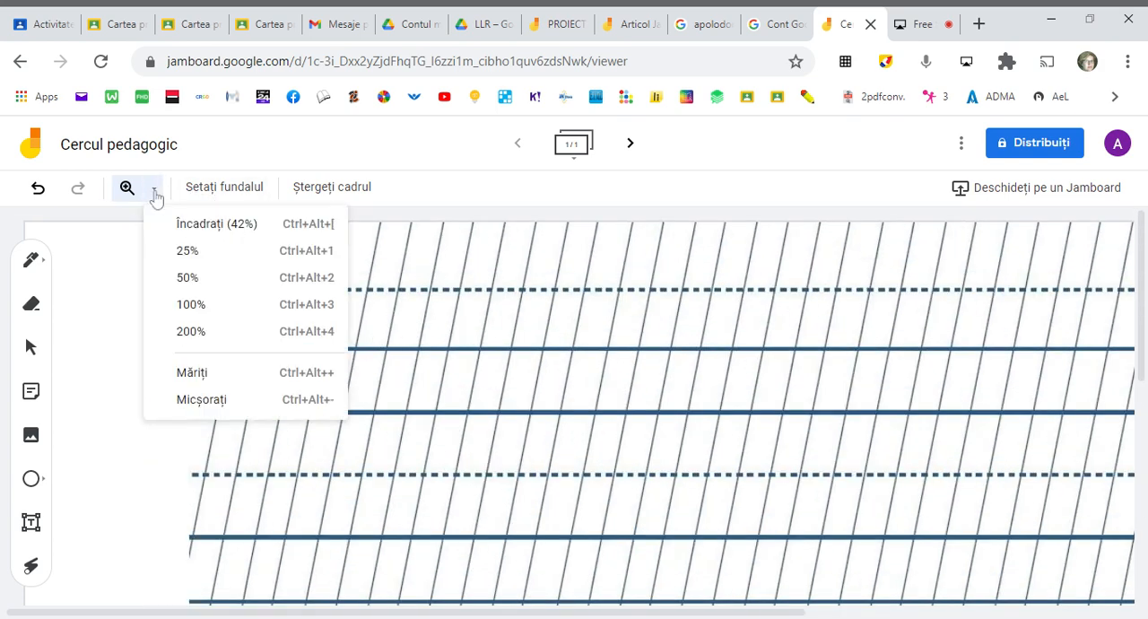
{"action": "left_click", "coordinate": [204, 282]}
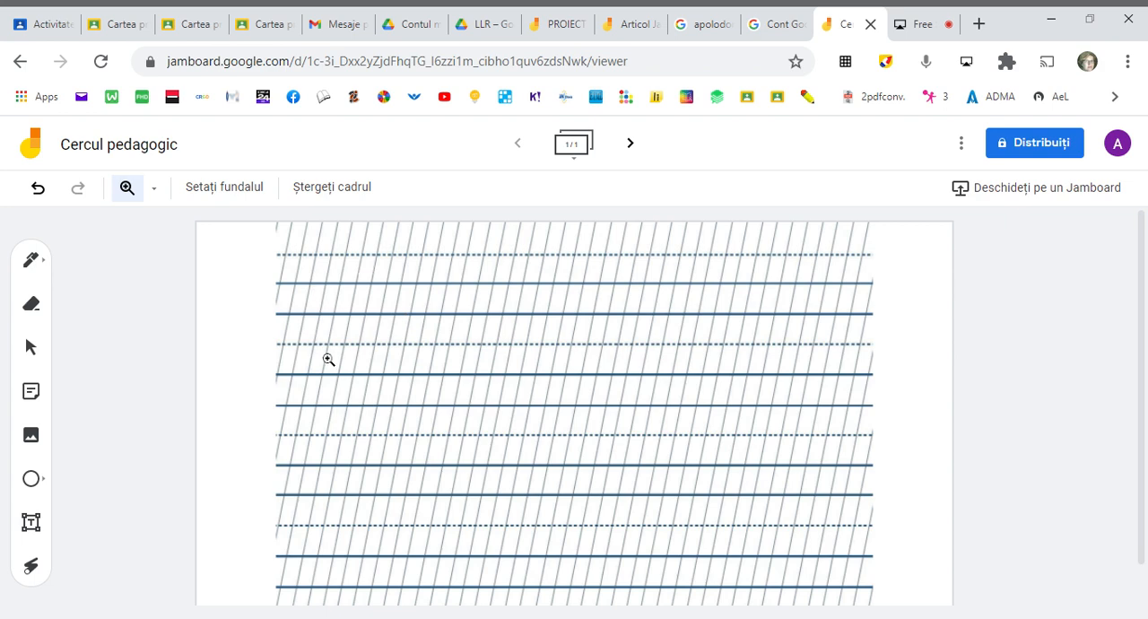
- Write a cursive lowercase "a" with the black marker in the first writing row of the handwriting guide
{"action": "left_click", "coordinate": [28, 267]}
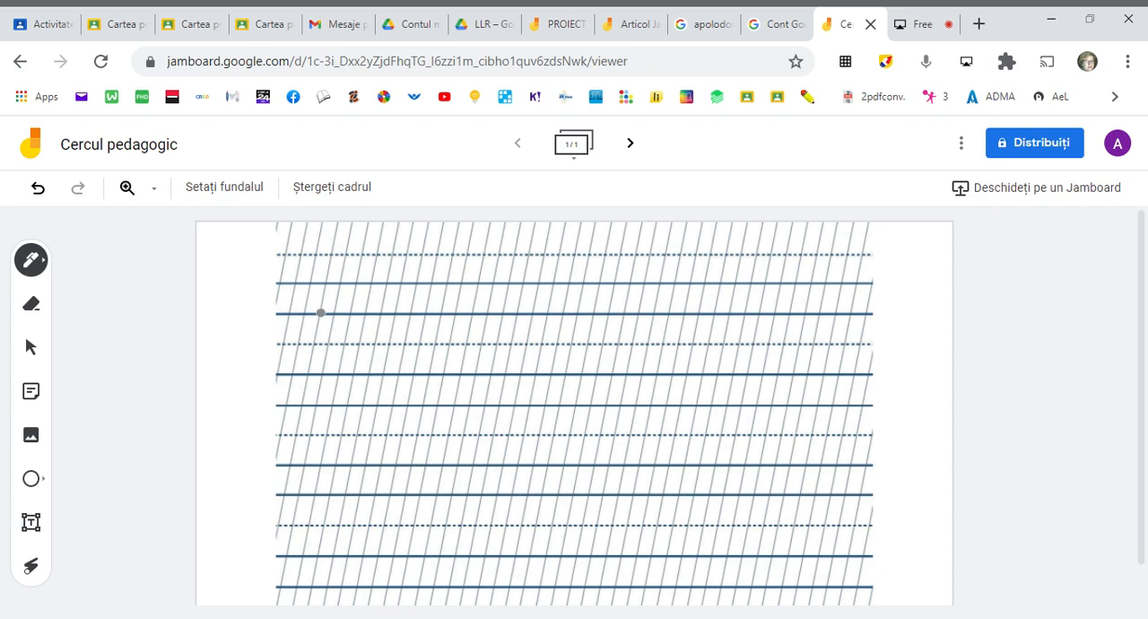
{"action": "left_click", "coordinate": [47, 260]}
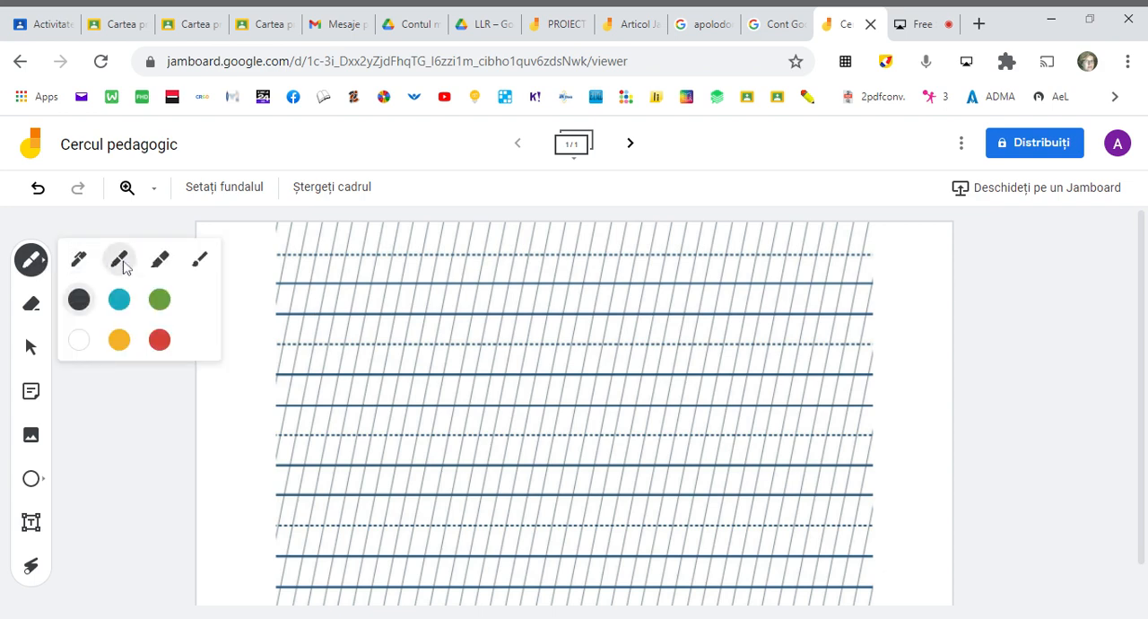
{"action": "left_click", "coordinate": [125, 263]}
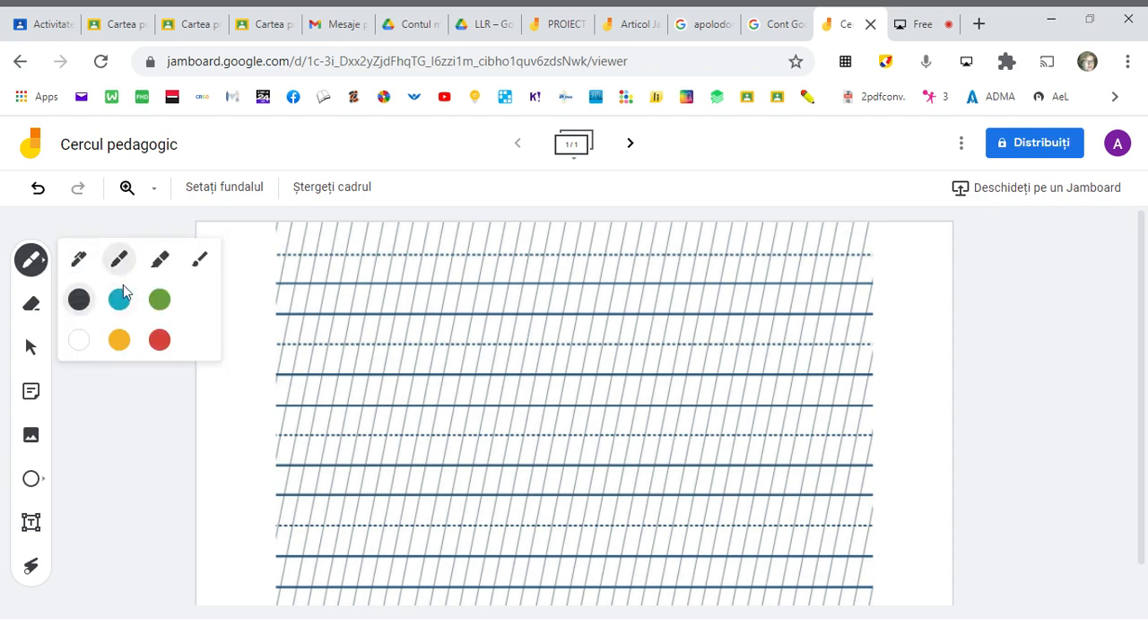
{"action": "left_click", "coordinate": [78, 305]}
{"action": "left_click_drag", "start_coordinate": [322, 312], "coordinate": [341, 288]}
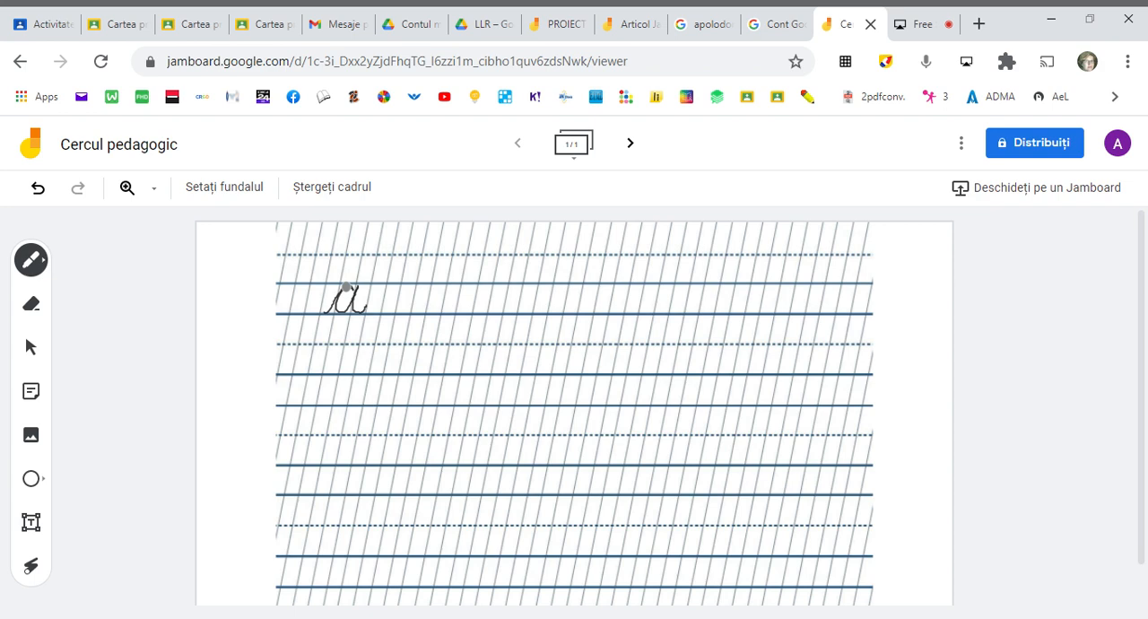
{"action": "left_click_drag", "start_coordinate": [346, 288], "coordinate": [330, 303]}
- Draw a thin, wavy black line below the letter "a" using the pen
{"action": "left_click", "coordinate": [36, 262]}
{"action": "left_click", "coordinate": [77, 262]}
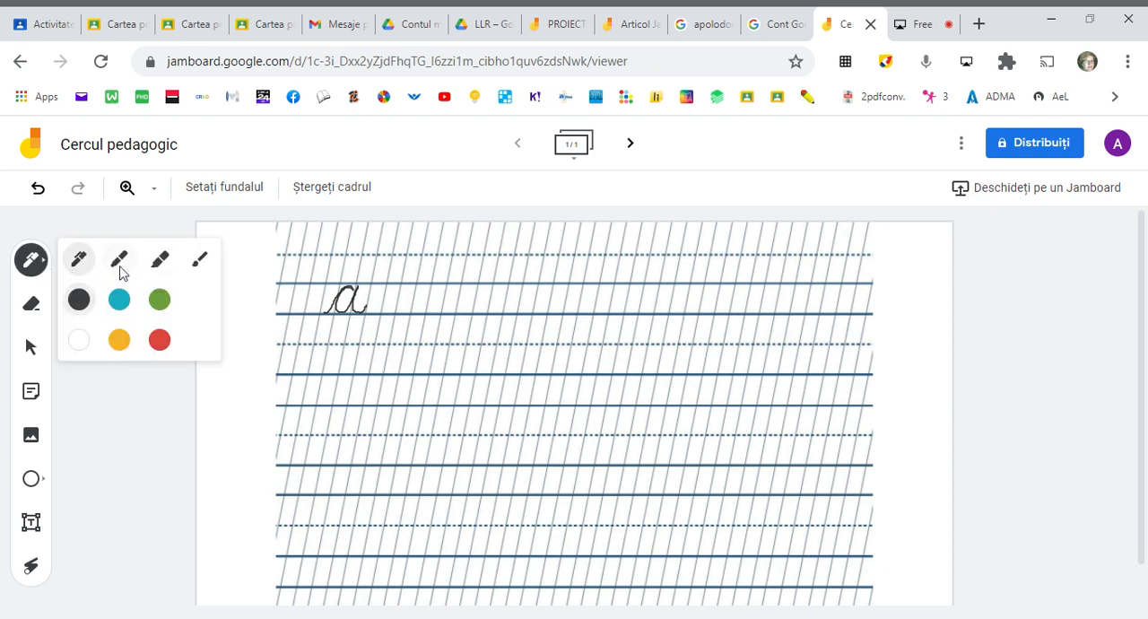
{"action": "mouse_move", "coordinate": [323, 380]}
{"action": "left_mouse_down"}
{"action": "mouse_move", "coordinate": [405, 348]}
{"action": "mouse_move", "coordinate": [465, 410]}
{"action": "left_mouse_up"}
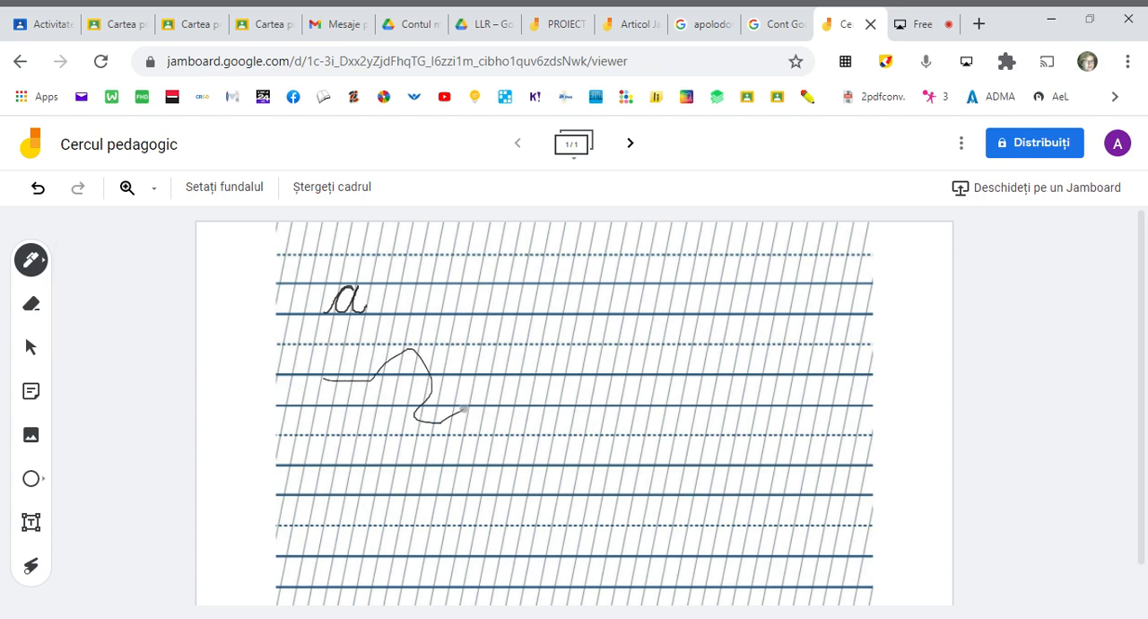
- Draw a looping green highlighter stroke across the writing rows, right of the letter "a" and the black line
{"action": "left_click", "coordinate": [41, 271]}
{"action": "left_click", "coordinate": [160, 259]}
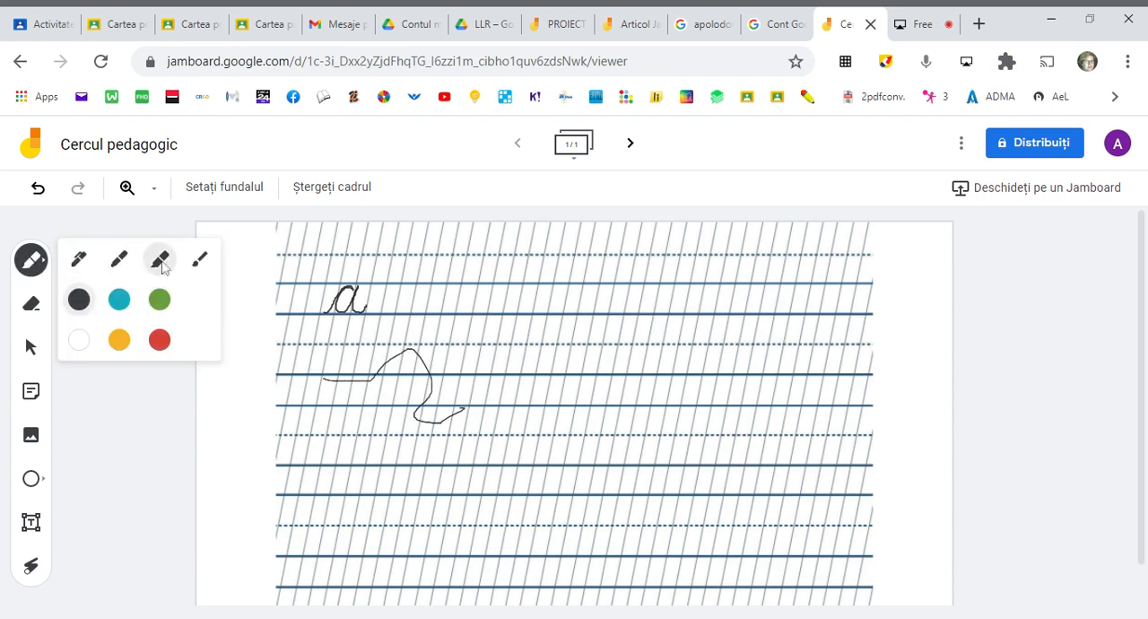
{"action": "left_click", "coordinate": [160, 299]}
{"action": "mouse_move", "coordinate": [448, 310]}
{"action": "left_mouse_down"}
{"action": "mouse_move", "coordinate": [472, 314]}
{"action": "mouse_move", "coordinate": [578, 399]}
{"action": "mouse_move", "coordinate": [592, 381]}
{"action": "mouse_move", "coordinate": [556, 388]}
{"action": "left_mouse_up"}
- Paint a curved light-blue stroke below the green highlighter line using the brush
{"action": "left_click", "coordinate": [32, 260]}
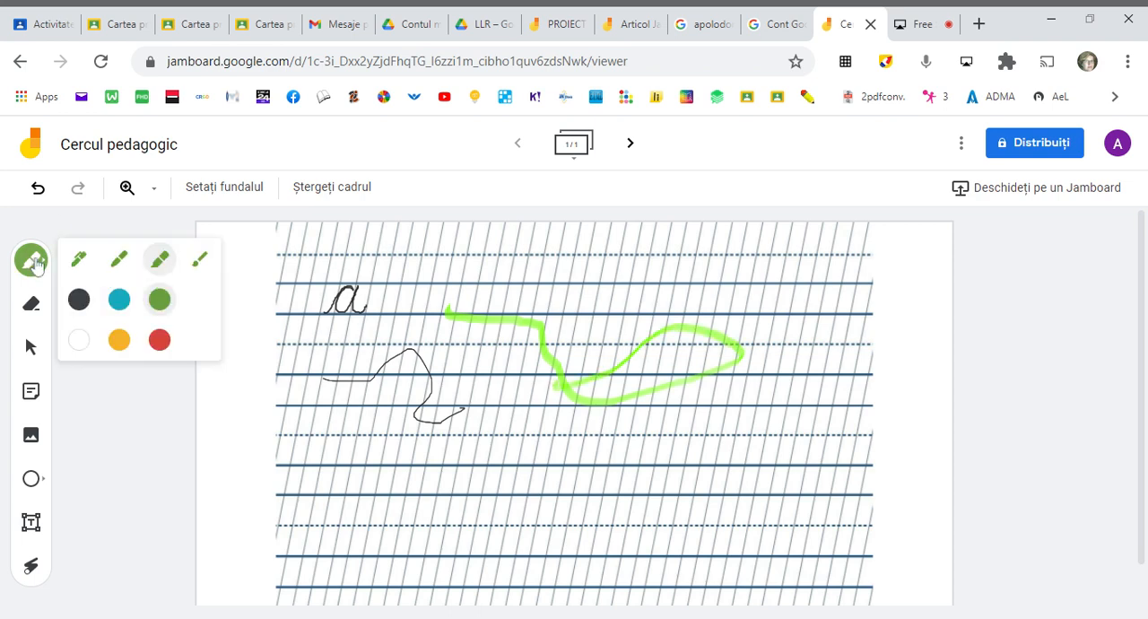
{"action": "left_click", "coordinate": [199, 259]}
{"action": "left_click", "coordinate": [120, 300]}
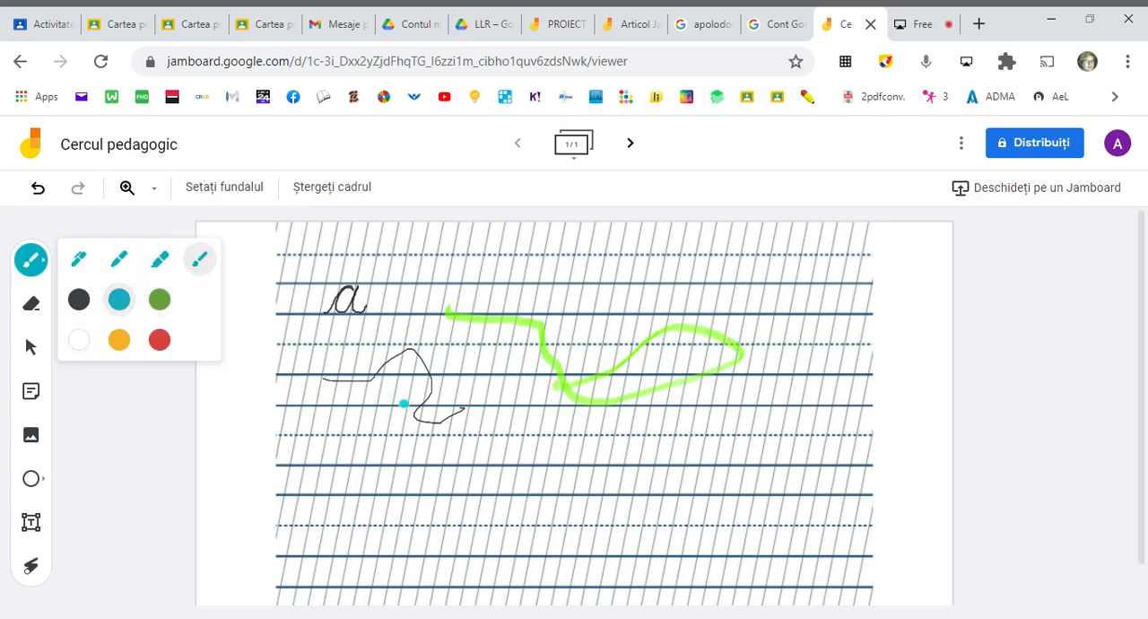
{"action": "mouse_move", "coordinate": [481, 366]}
{"action": "left_mouse_down"}
{"action": "mouse_move", "coordinate": [655, 440]}
{"action": "mouse_move", "coordinate": [705, 487]}
{"action": "mouse_move", "coordinate": [686, 487]}
{"action": "left_mouse_up"}
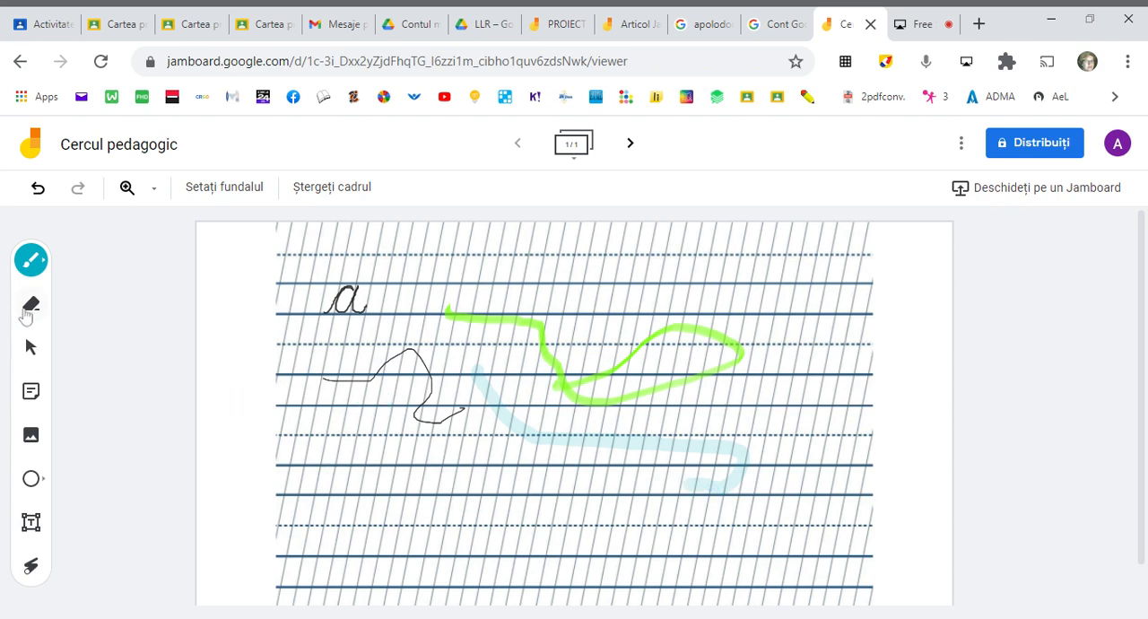
- Erase parts of the black, green and blue strokes with the eraser, and clear all remaining drawings from the frame
{"action": "left_click", "coordinate": [30, 303]}
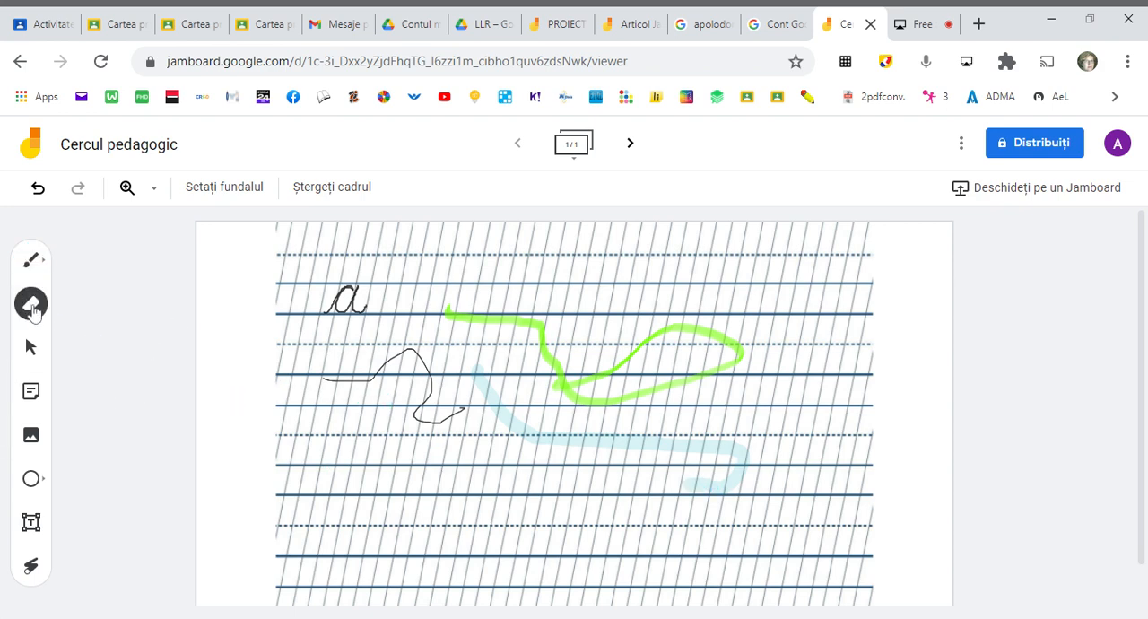
{"action": "mouse_move", "coordinate": [319, 378]}
{"action": "left_mouse_down"}
{"action": "mouse_move", "coordinate": [395, 361]}
{"action": "mouse_move", "coordinate": [450, 395]}
{"action": "mouse_move", "coordinate": [439, 429]}
{"action": "mouse_move", "coordinate": [423, 348]}
{"action": "mouse_move", "coordinate": [497, 335]}
{"action": "mouse_move", "coordinate": [619, 401]}
{"action": "mouse_move", "coordinate": [655, 399]}
{"action": "left_mouse_up"}
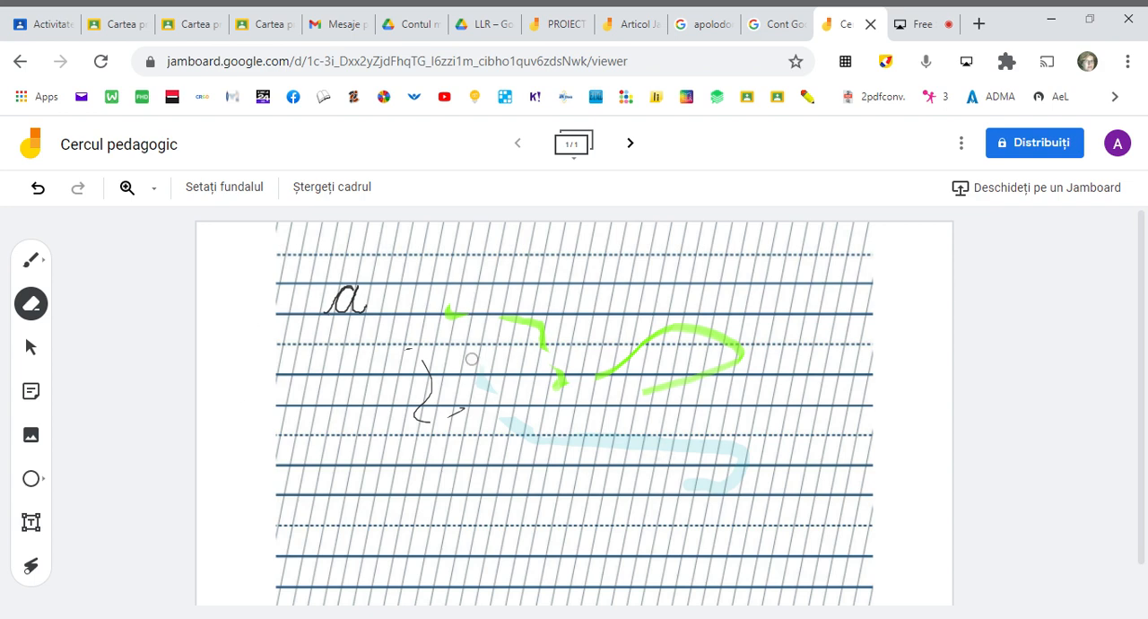
{"action": "left_click", "coordinate": [323, 186]}
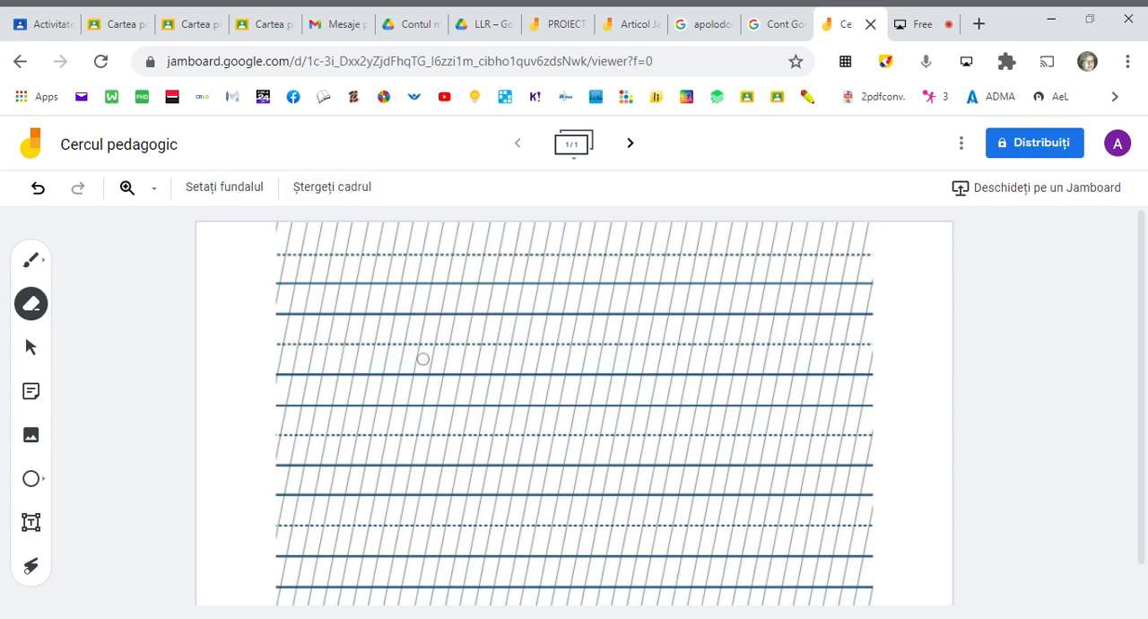
- Add three new frames to the jam and apply the grey grid background to the fourth one
{"action": "left_click", "coordinate": [630, 145]}
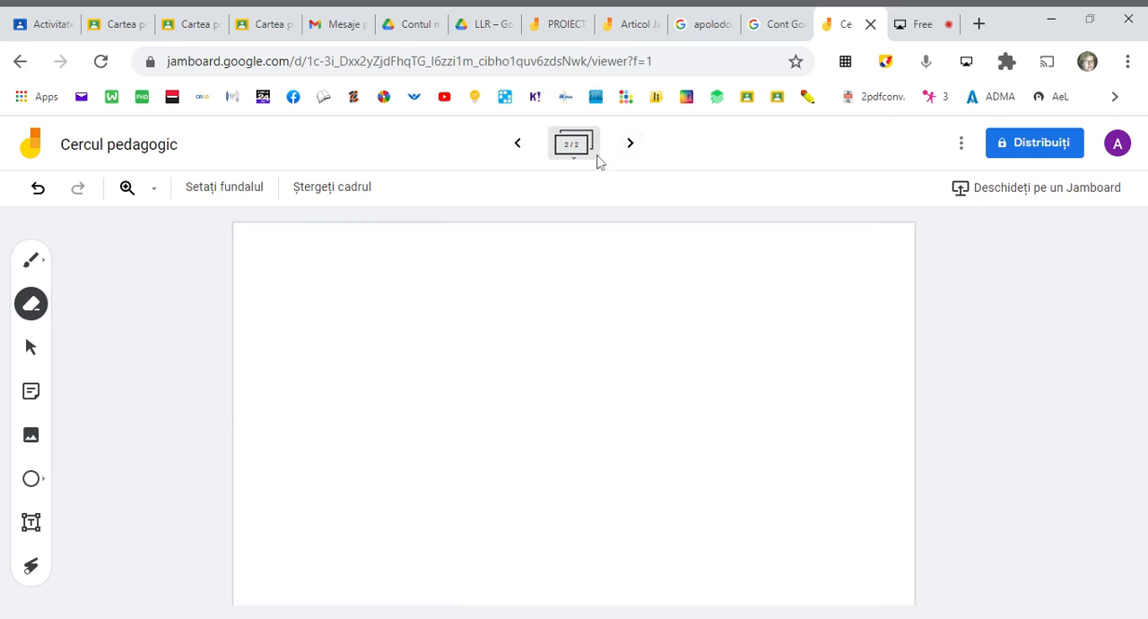
{"action": "left_click", "coordinate": [632, 147]}
{"action": "left_click", "coordinate": [633, 147]}
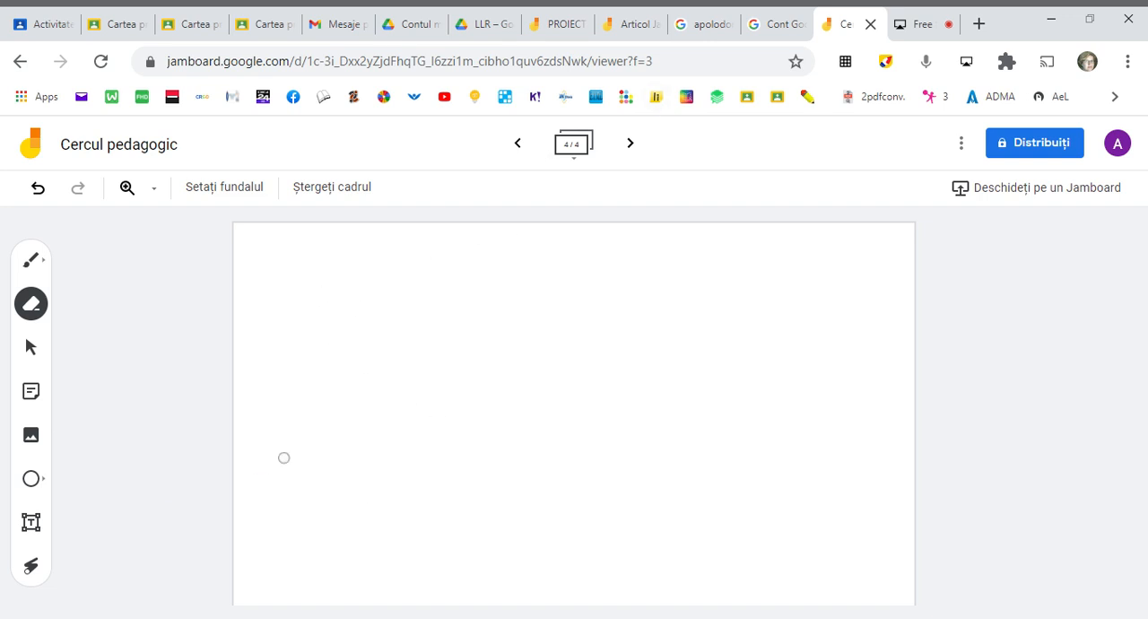
{"action": "left_click", "coordinate": [214, 191]}
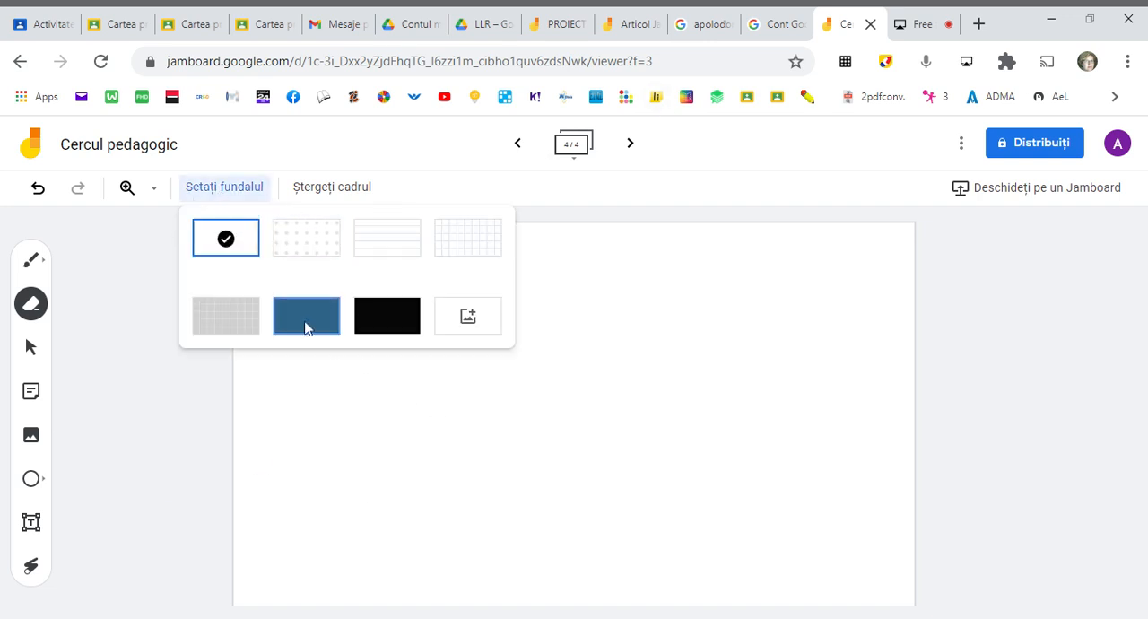
{"action": "left_click", "coordinate": [228, 316]}
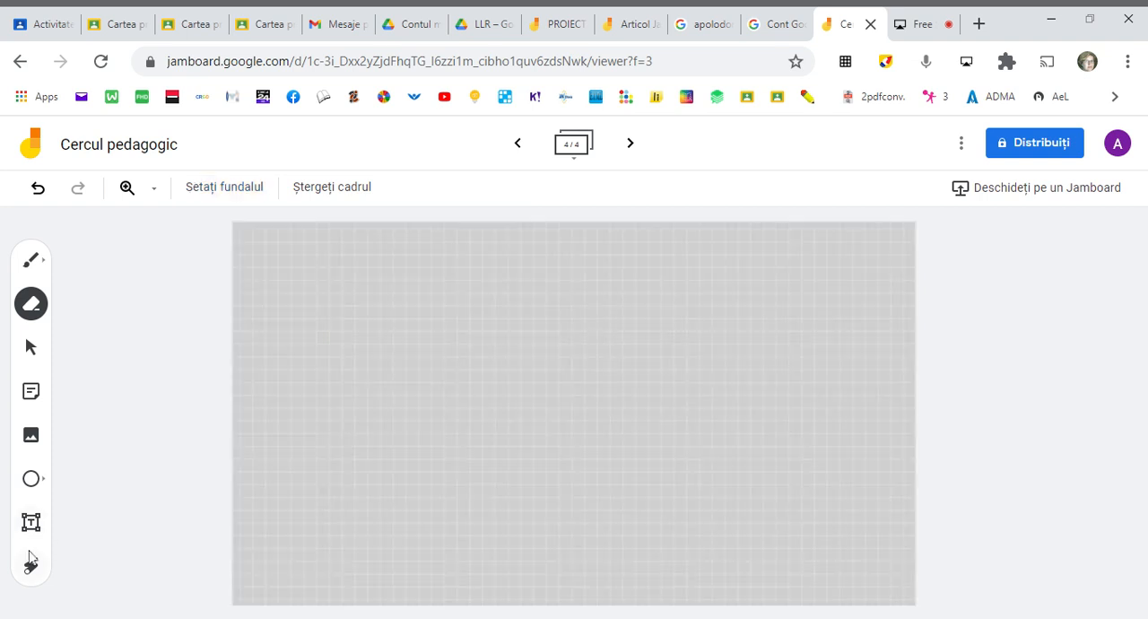
- Add a yellow sticky note reading "Colaborare" to the grey grid frame
{"action": "left_click", "coordinate": [32, 395]}
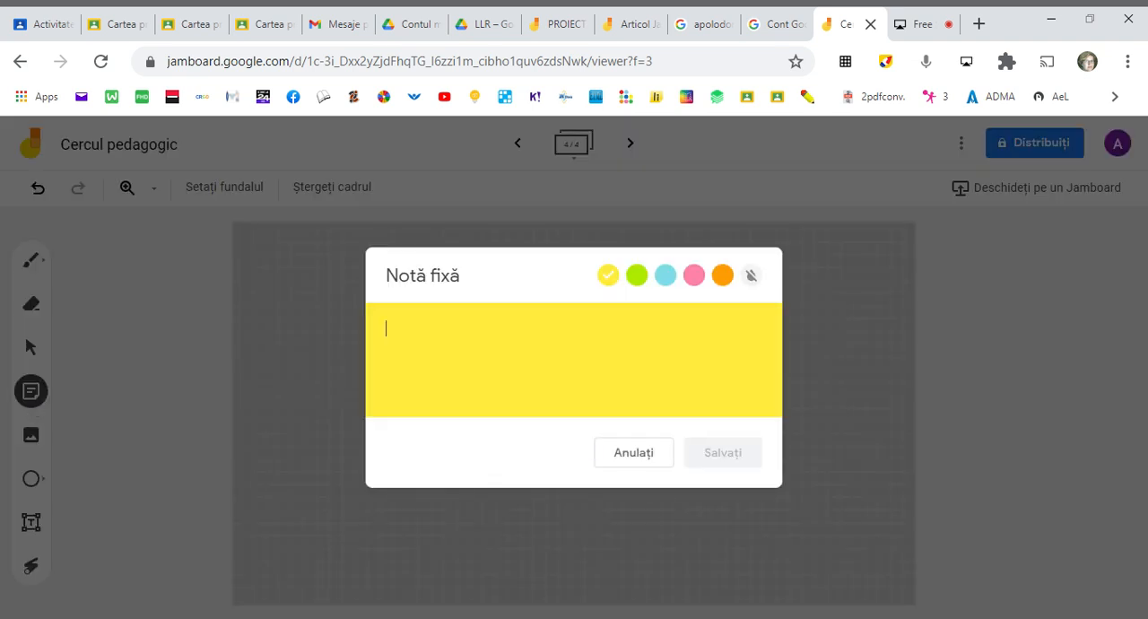
{"action": "left_click", "coordinate": [642, 458]}
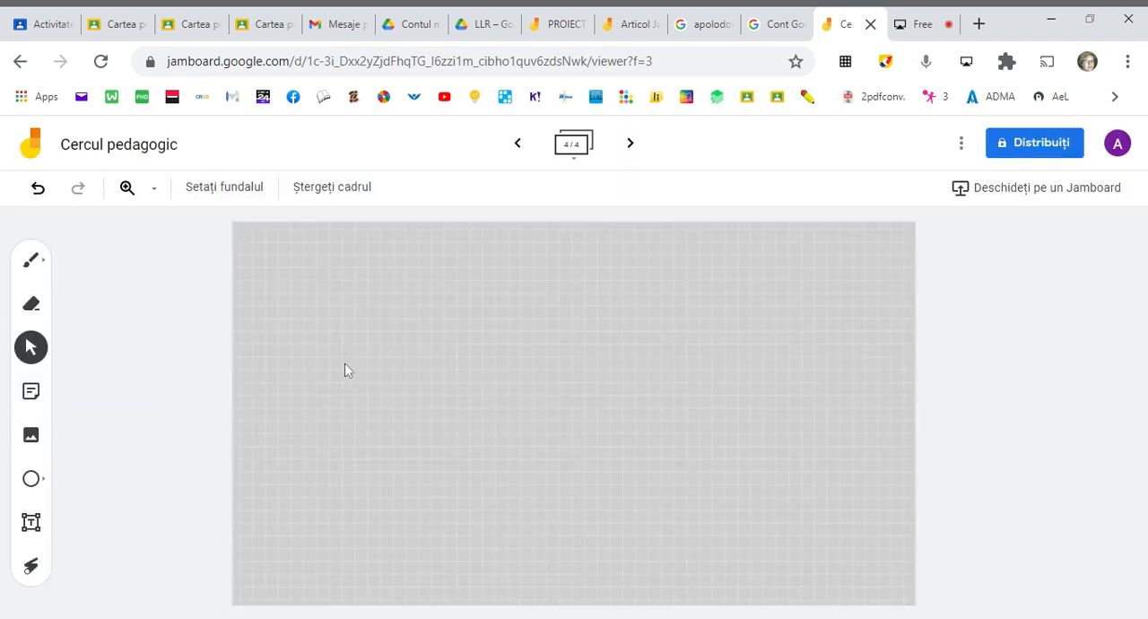
{"action": "left_click", "coordinate": [27, 393]}
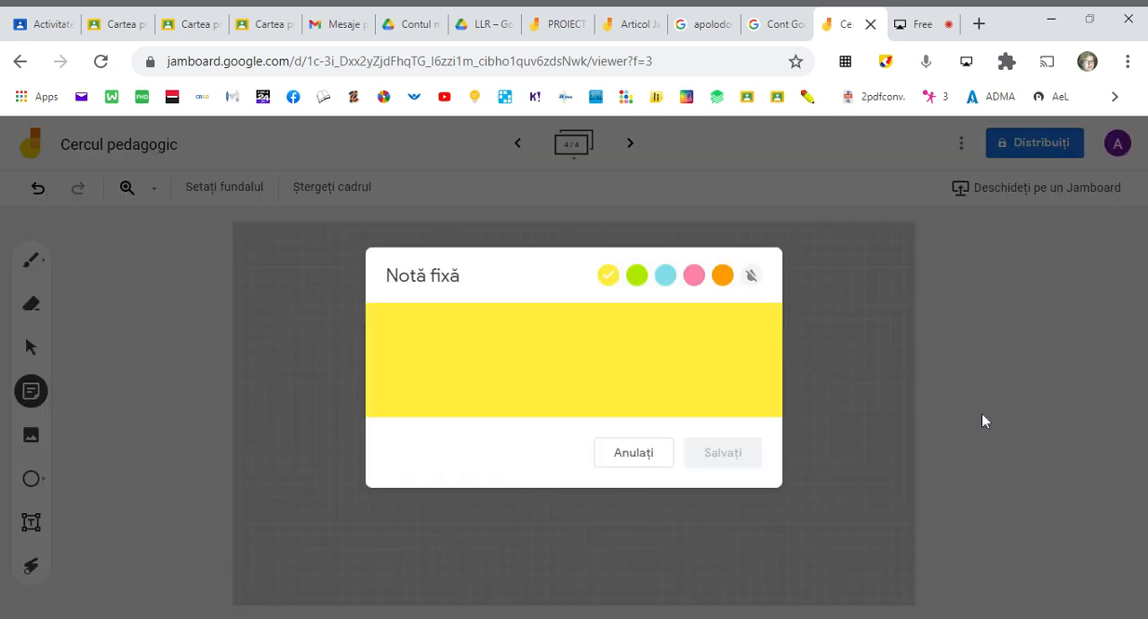
{"action": "type", "text": "Colaborare"}
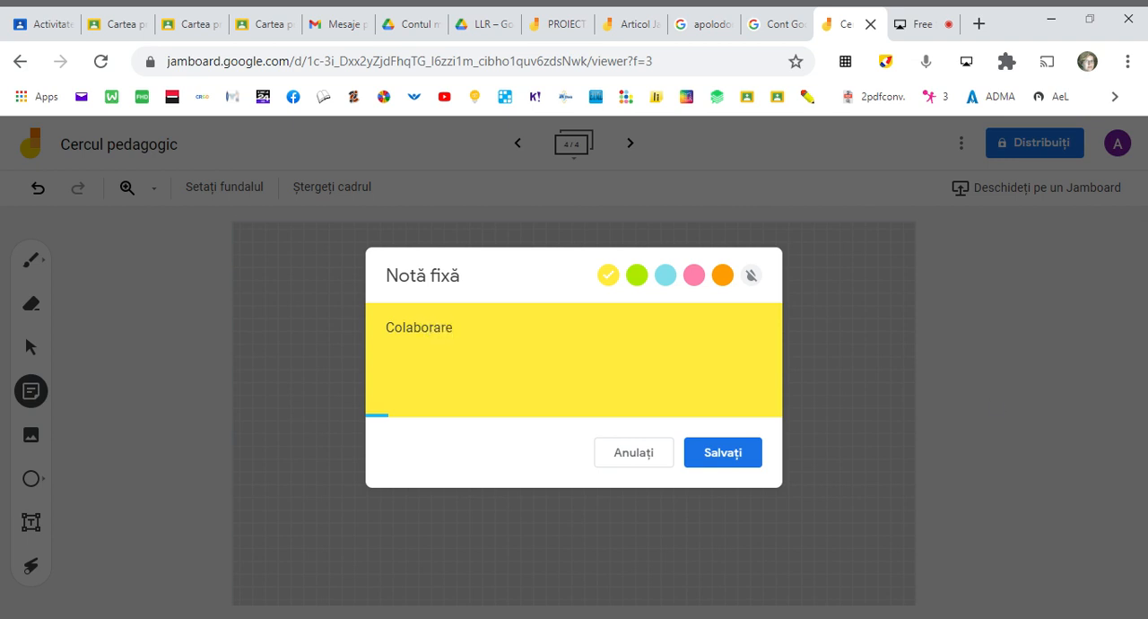
{"action": "left_click", "coordinate": [726, 455]}
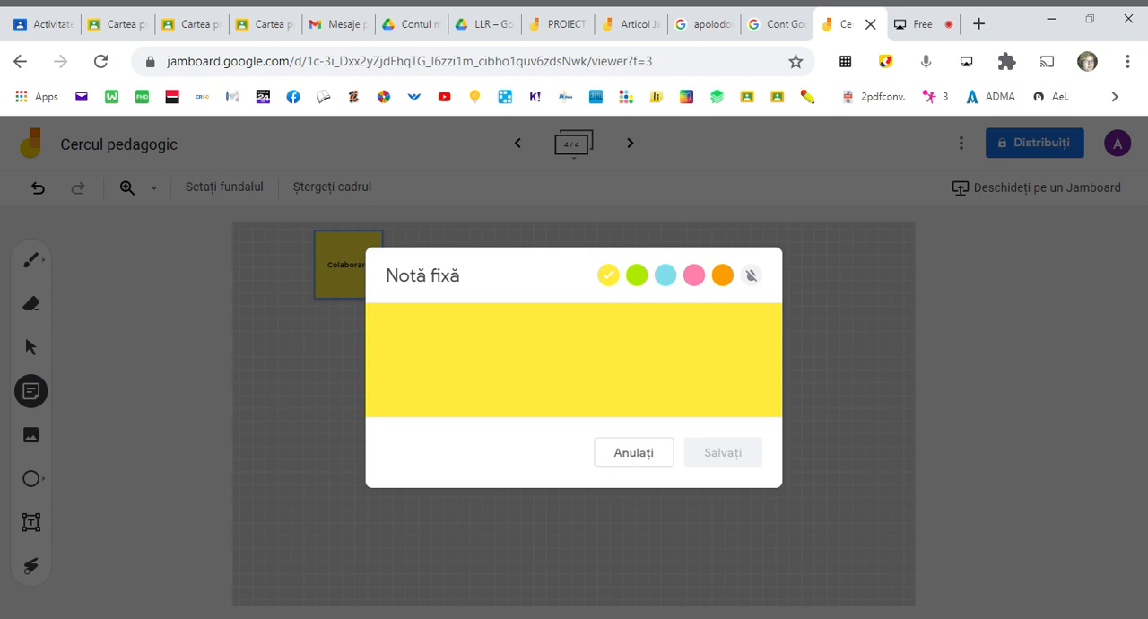
- Add a blue sticky note reading "Eficiență" and close the sticky note editor
{"action": "left_click", "coordinate": [666, 276]}
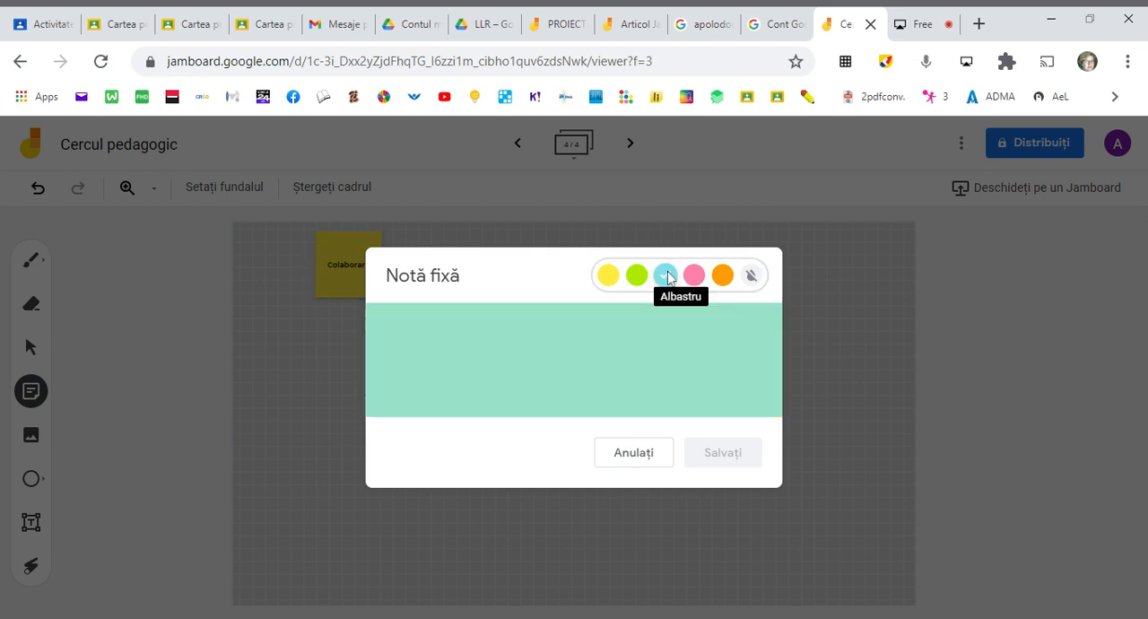
{"action": "type", "text": "Eficiență"}
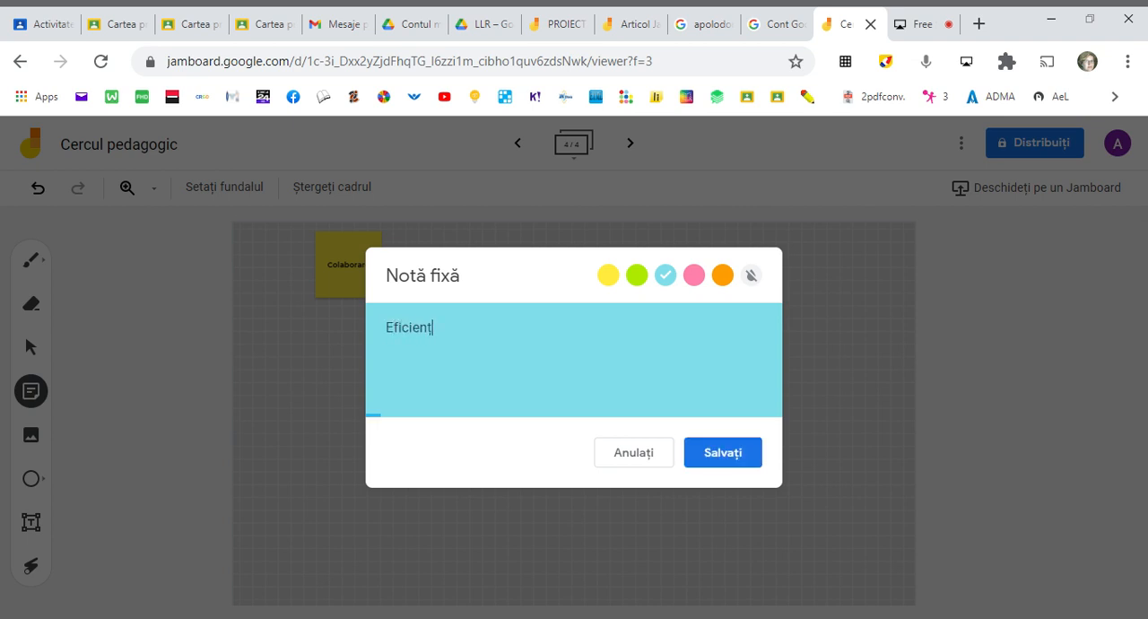
{"action": "left_click", "coordinate": [730, 459]}
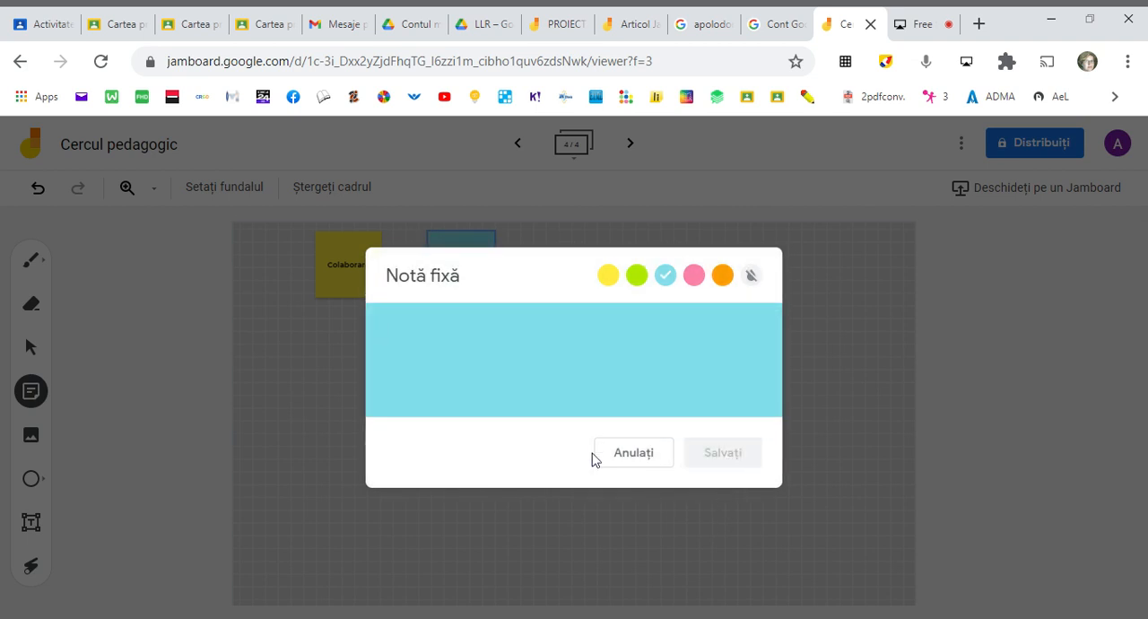
{"action": "left_click", "coordinate": [638, 455]}
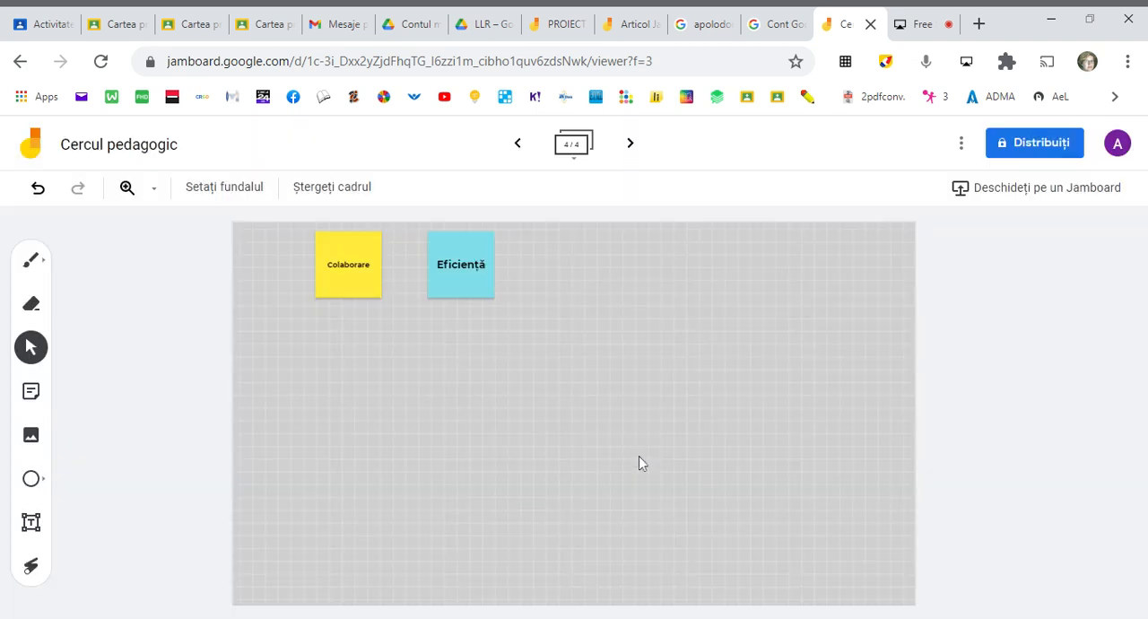
- Enlarge both sticky notes and spread them apart on the frame, tilting the yellow "Colaborare" note slightly counterclockwise
{"action": "left_click_drag", "start_coordinate": [464, 277], "coordinate": [655, 495]}
{"action": "left_click", "coordinate": [357, 278]}
{"action": "left_click_drag", "start_coordinate": [382, 300], "coordinate": [425, 398]}
{"action": "left_click_drag", "start_coordinate": [371, 356], "coordinate": [315, 444]}
{"action": "left_click_drag", "start_coordinate": [592, 428], "coordinate": [734, 349]}
{"action": "left_click_drag", "start_coordinate": [293, 428], "coordinate": [367, 439]}
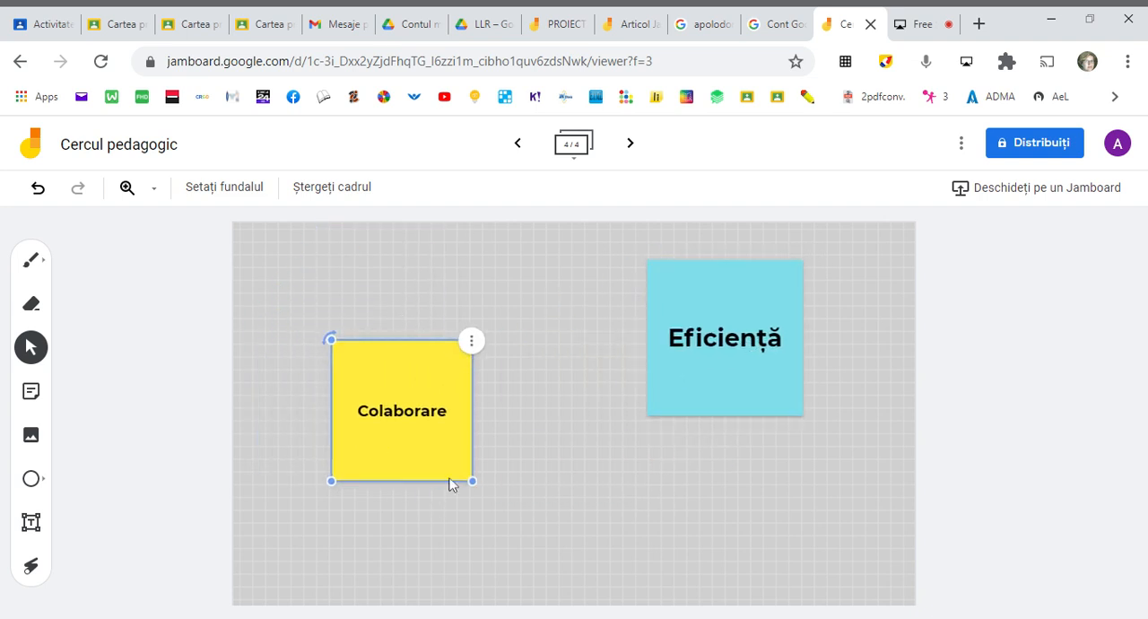
{"action": "left_click_drag", "start_coordinate": [472, 480], "coordinate": [452, 462]}
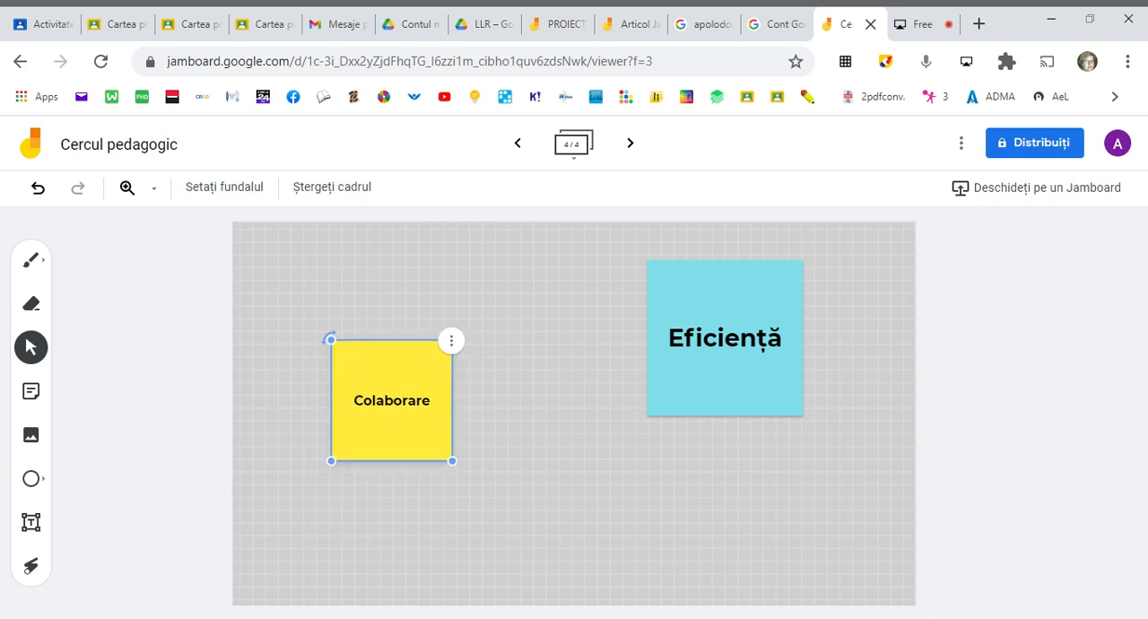
{"action": "mouse_move", "coordinate": [331, 339]}
{"action": "left_mouse_down"}
{"action": "mouse_move", "coordinate": [313, 368]}
{"action": "mouse_move", "coordinate": [410, 313]}
{"action": "mouse_move", "coordinate": [318, 353]}
{"action": "mouse_move", "coordinate": [308, 384]}
{"action": "mouse_move", "coordinate": [331, 340]}
{"action": "mouse_move", "coordinate": [305, 395]}
{"action": "mouse_move", "coordinate": [319, 356]}
{"action": "left_mouse_up"}
- Move the blue "Eficiență" note slightly lower and change its text to "Bucurie"
{"action": "left_click", "coordinate": [754, 346]}
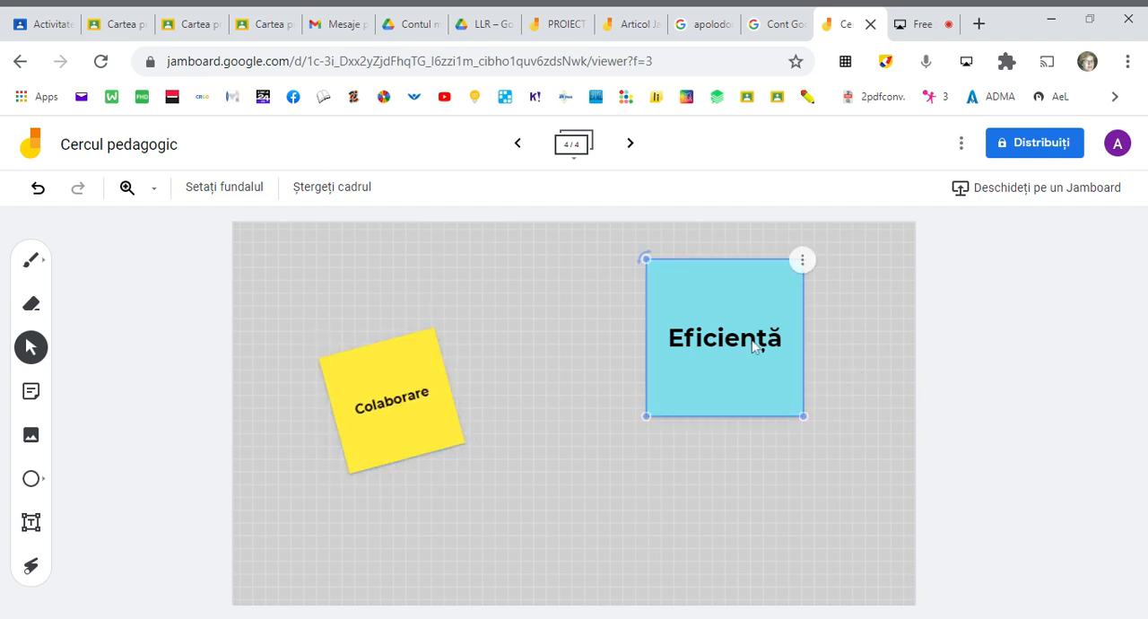
{"action": "left_click_drag", "start_coordinate": [751, 343], "coordinate": [734, 414]}
{"action": "left_click", "coordinate": [785, 330]}
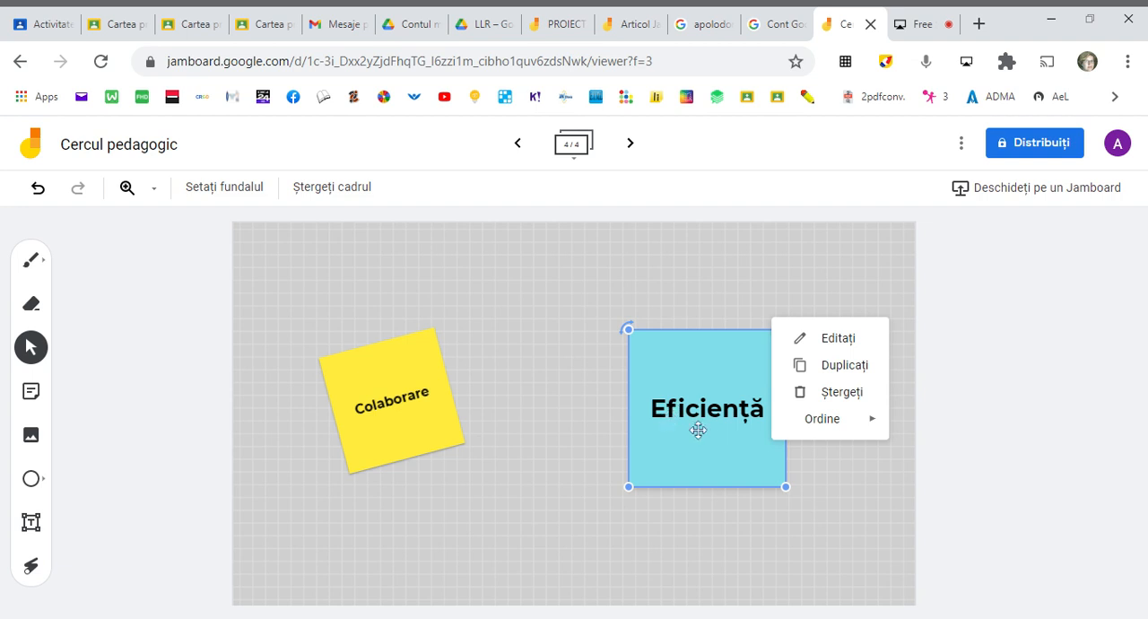
{"action": "left_click", "coordinate": [821, 341]}
{"action": "key", "text": "ctrl+a"}
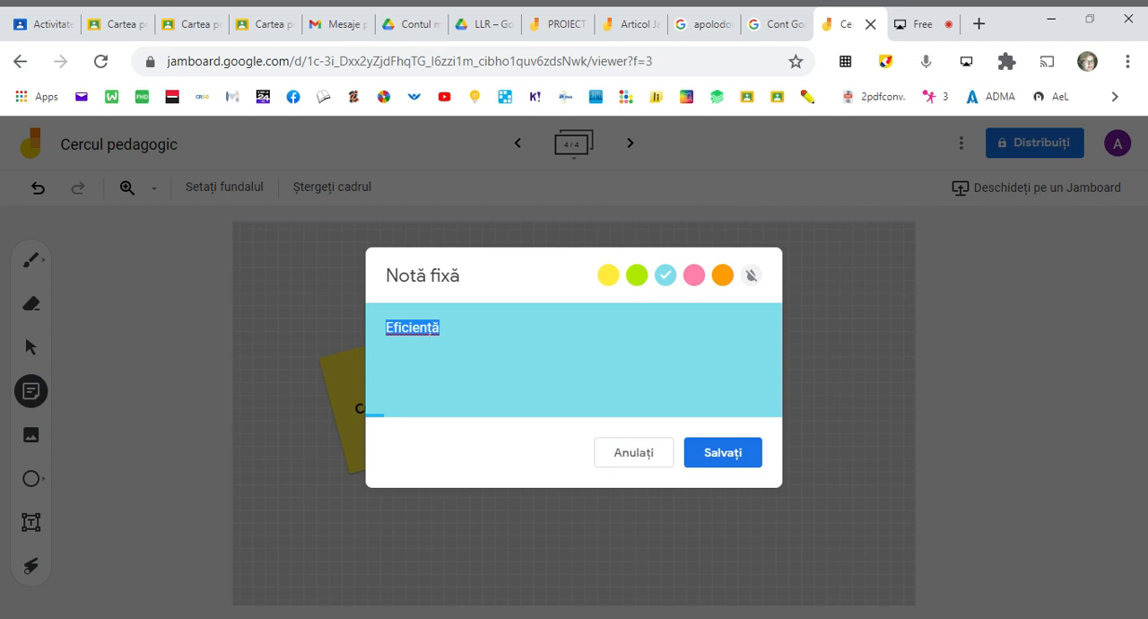
{"action": "type", "text": "Bucurie"}
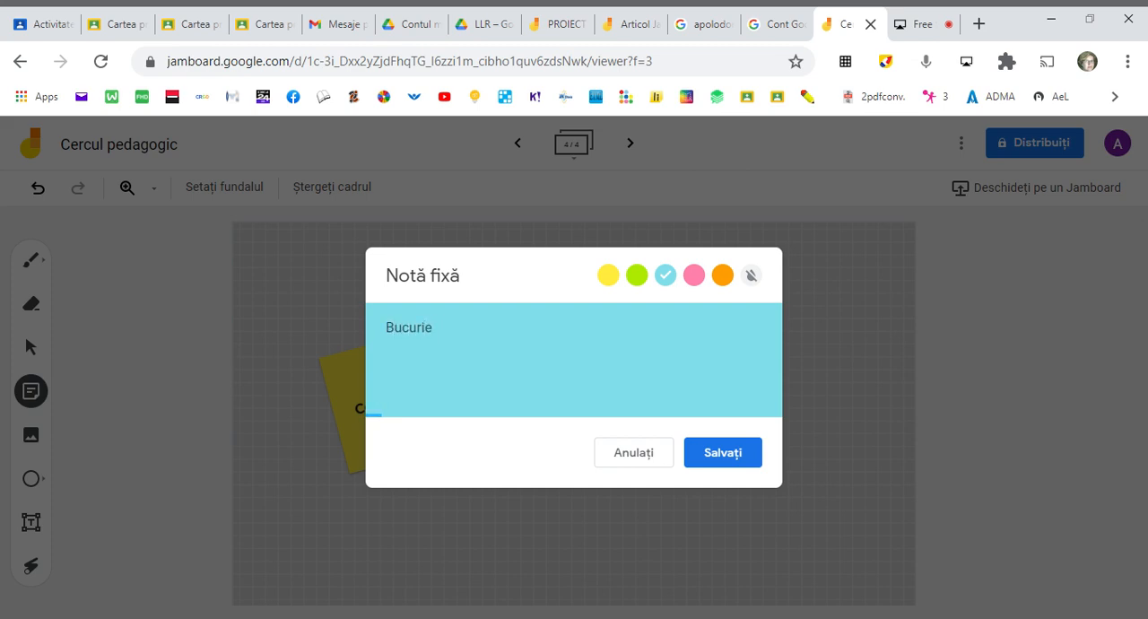
{"action": "left_click", "coordinate": [733, 458]}
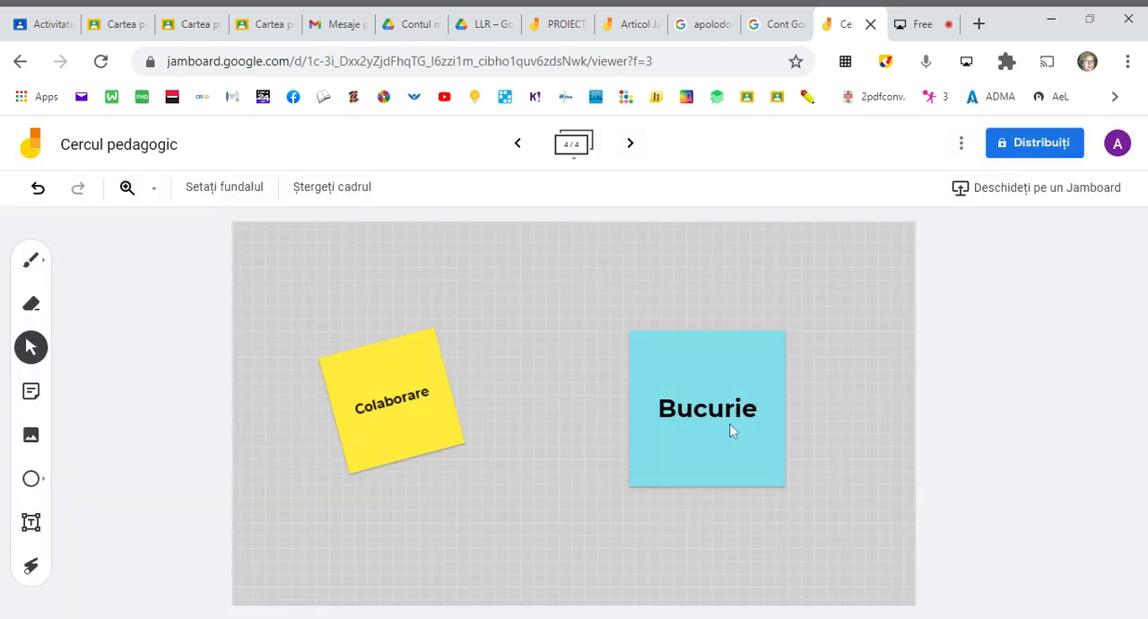
- Duplicate the blue "Bucurie" note, with the copy placed to its lower left, and delete the copy
{"action": "left_click", "coordinate": [728, 434]}
{"action": "left_click", "coordinate": [785, 331]}
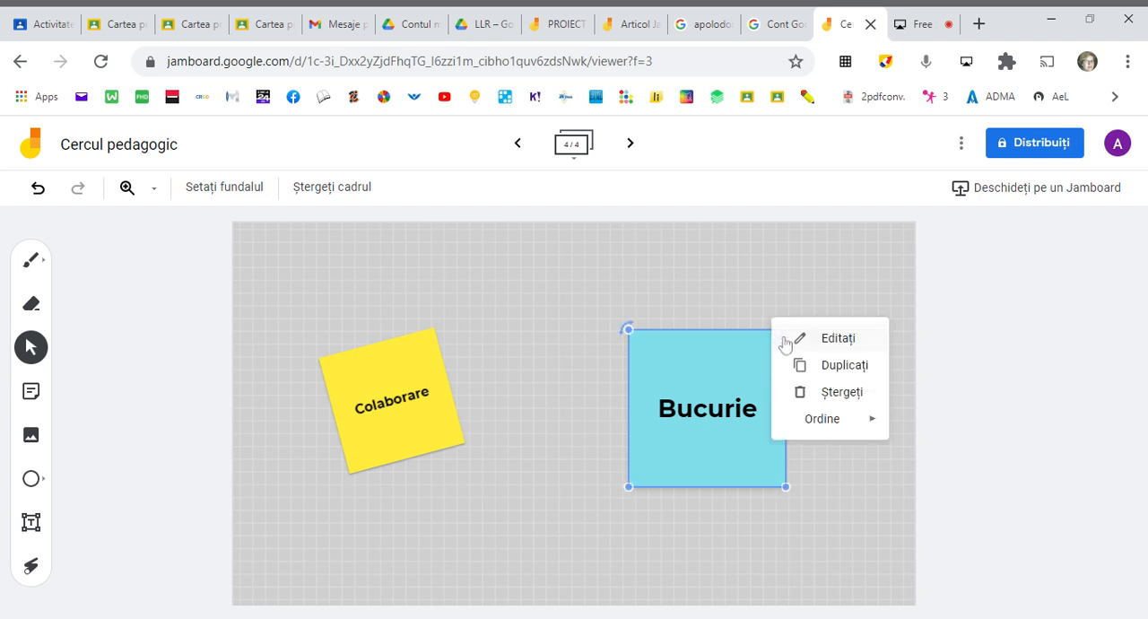
{"action": "left_click", "coordinate": [831, 366]}
{"action": "left_click_drag", "start_coordinate": [716, 389], "coordinate": [553, 461]}
{"action": "left_click", "coordinate": [637, 418]}
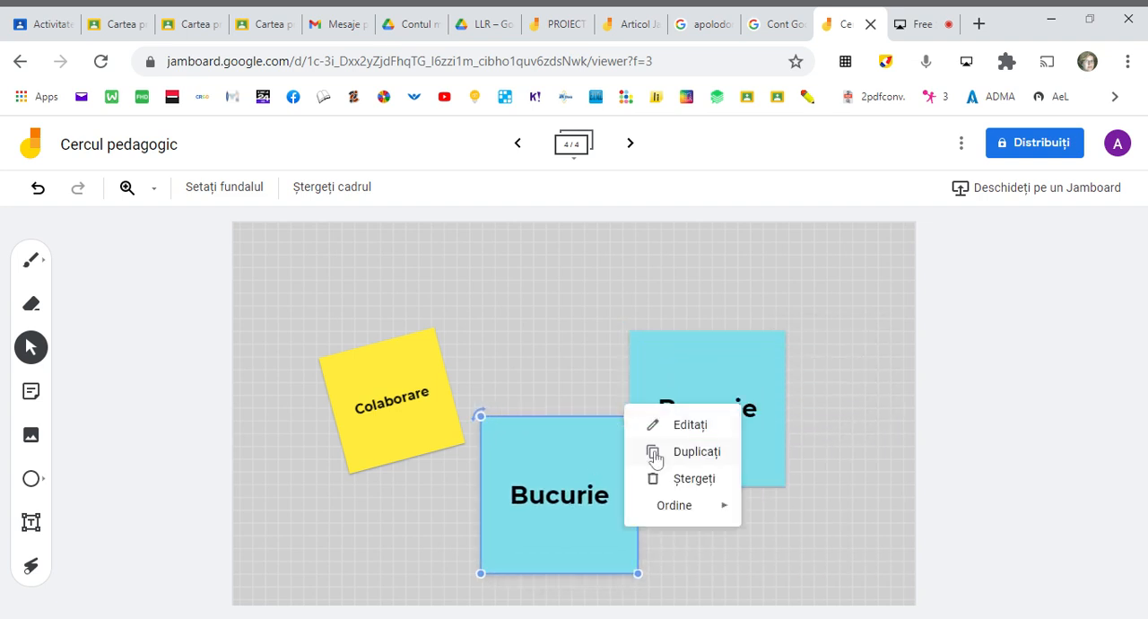
{"action": "left_click", "coordinate": [678, 484]}
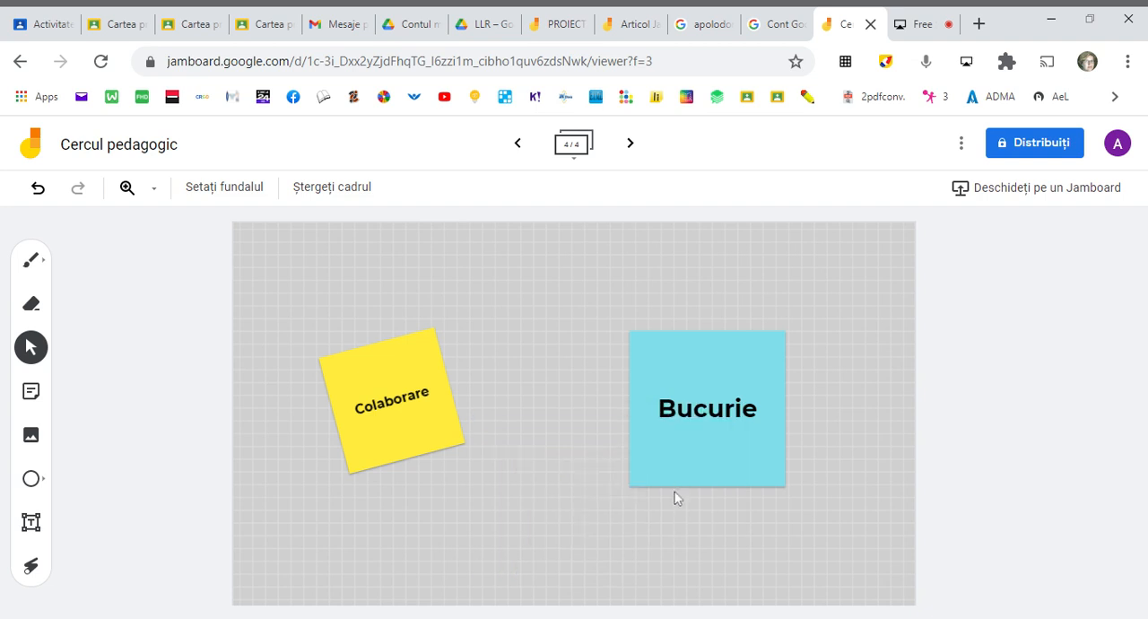
{"action": "left_click", "coordinate": [743, 376]}
{"action": "left_click", "coordinate": [494, 489]}
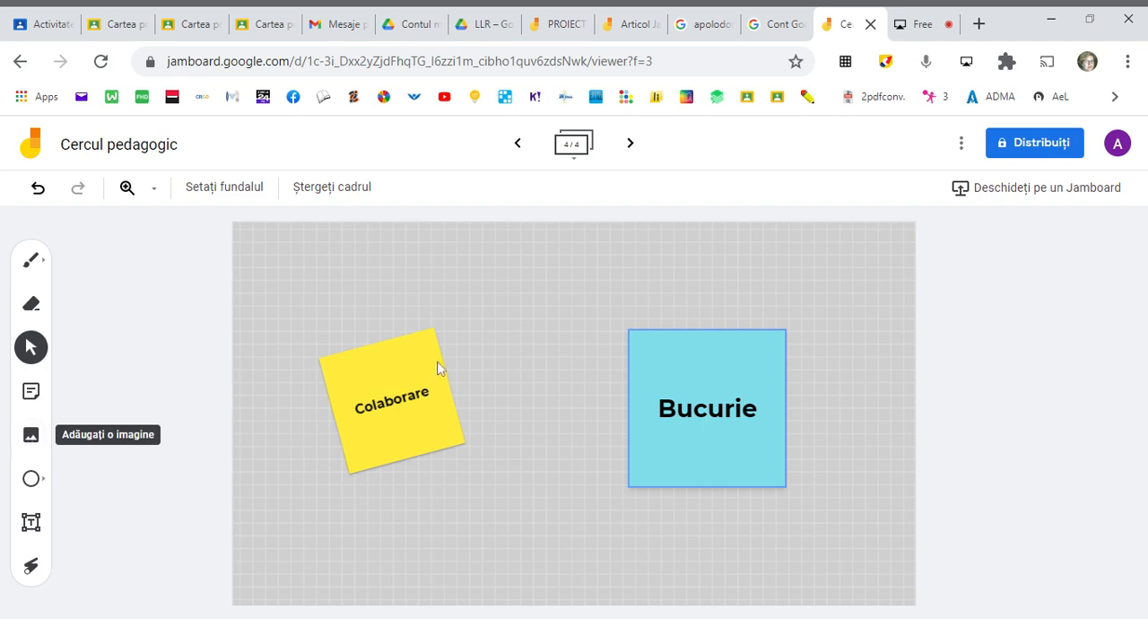
- Go to the third frame and insert the penguin picture from the computer
{"action": "left_click", "coordinate": [518, 143]}
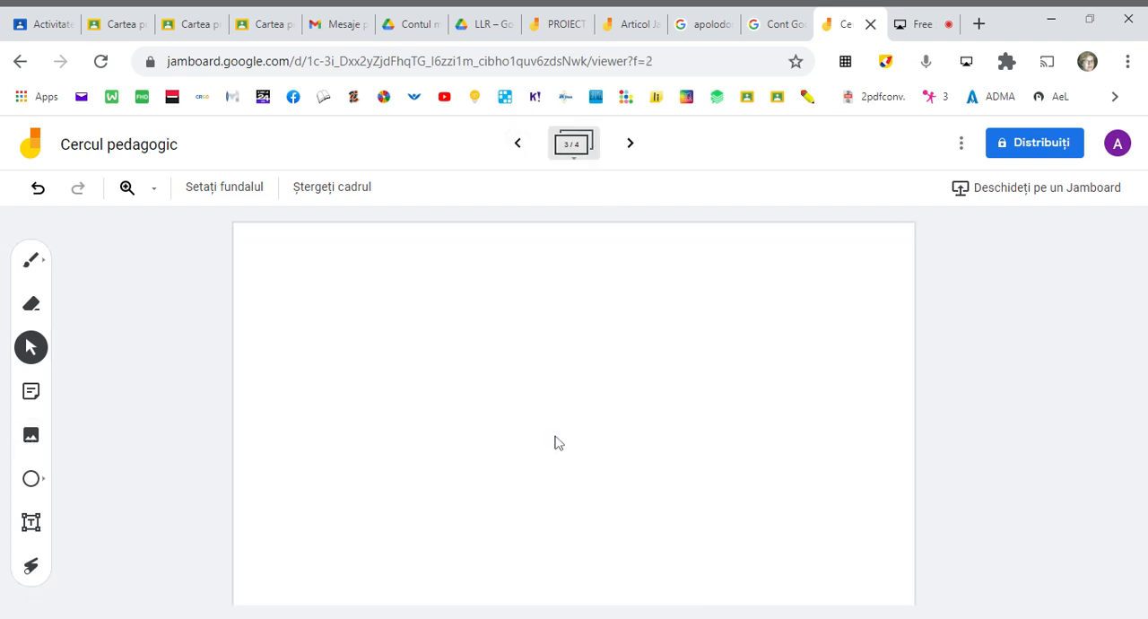
{"action": "left_click", "coordinate": [30, 436]}
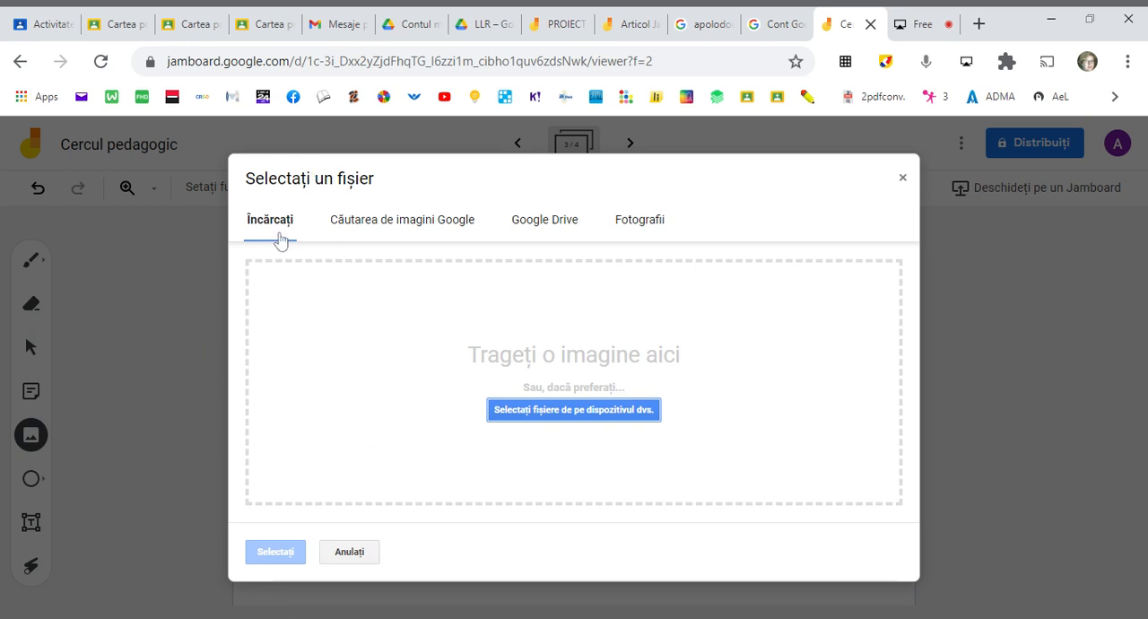
{"action": "left_click", "coordinate": [573, 411]}
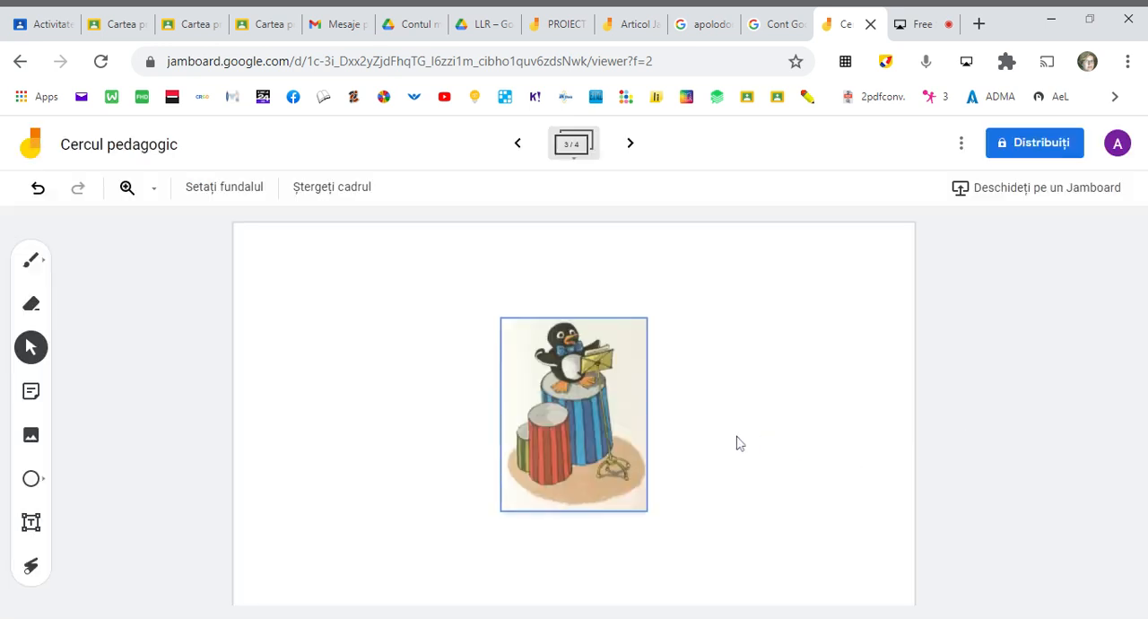
- Move the penguin picture to the upper-left corner of the frame and adjust its size
{"action": "left_click", "coordinate": [549, 387]}
{"action": "left_click_drag", "start_coordinate": [550, 386], "coordinate": [295, 304]}
{"action": "left_click_drag", "start_coordinate": [392, 430], "coordinate": [360, 470]}
{"action": "mouse_move", "coordinate": [248, 237]}
{"action": "left_mouse_down"}
{"action": "mouse_move", "coordinate": [221, 264]}
{"action": "mouse_move", "coordinate": [249, 238]}
{"action": "left_mouse_up"}
- Insert the walking penguin with a suitcase from a Google image search for "apolodor" and move it to the right of the first picture
{"action": "left_click", "coordinate": [31, 435]}
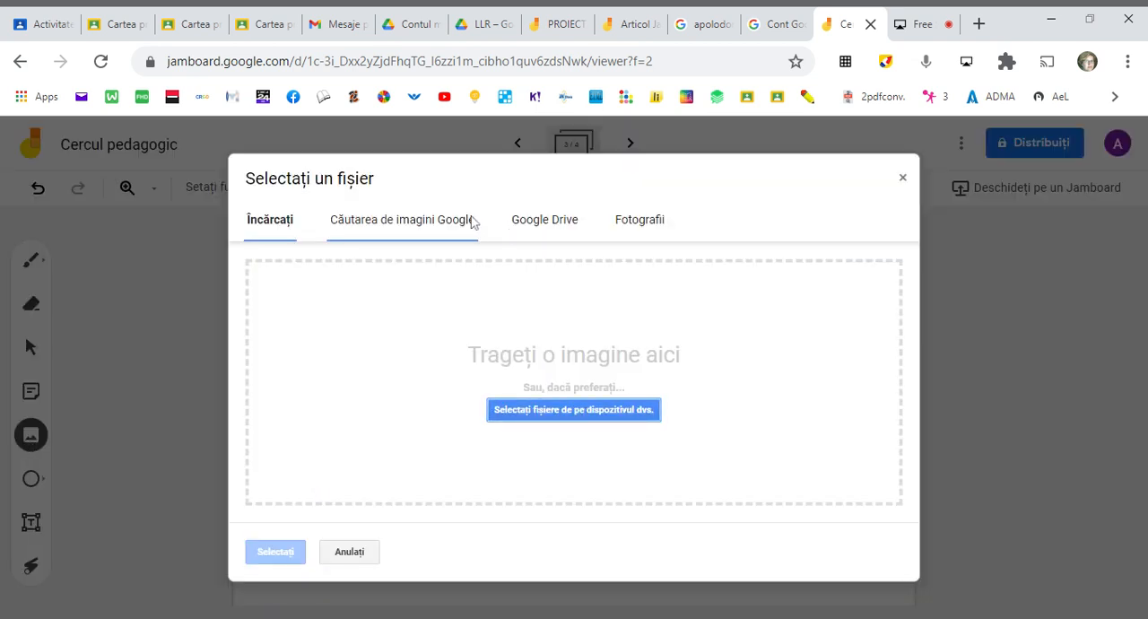
{"action": "left_click", "coordinate": [397, 222]}
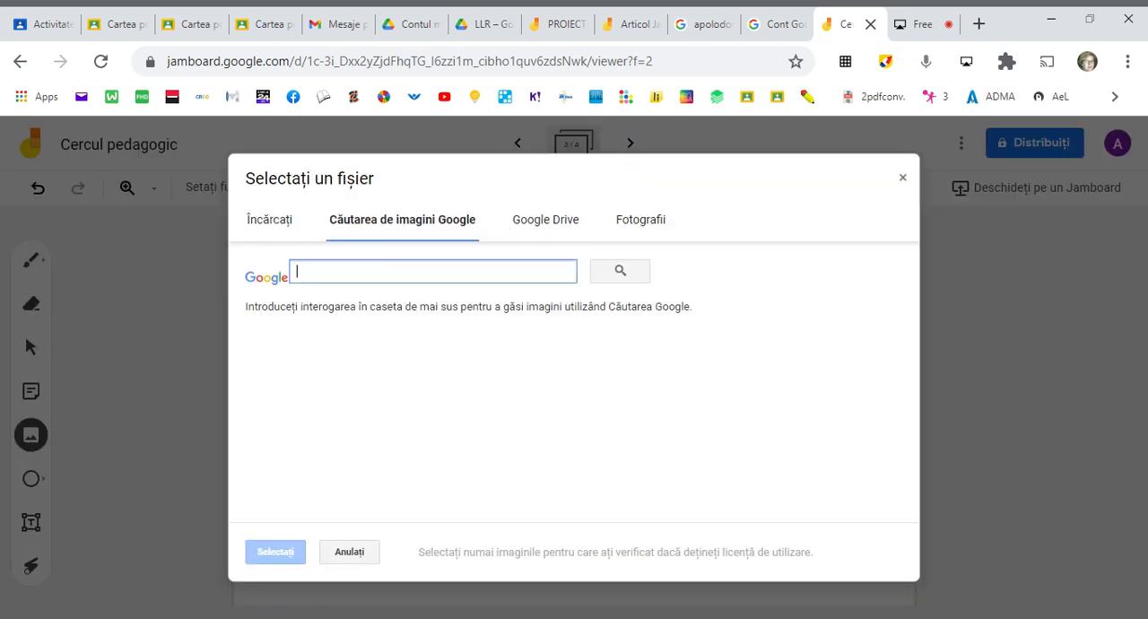
{"action": "type", "text": "apolodo"}
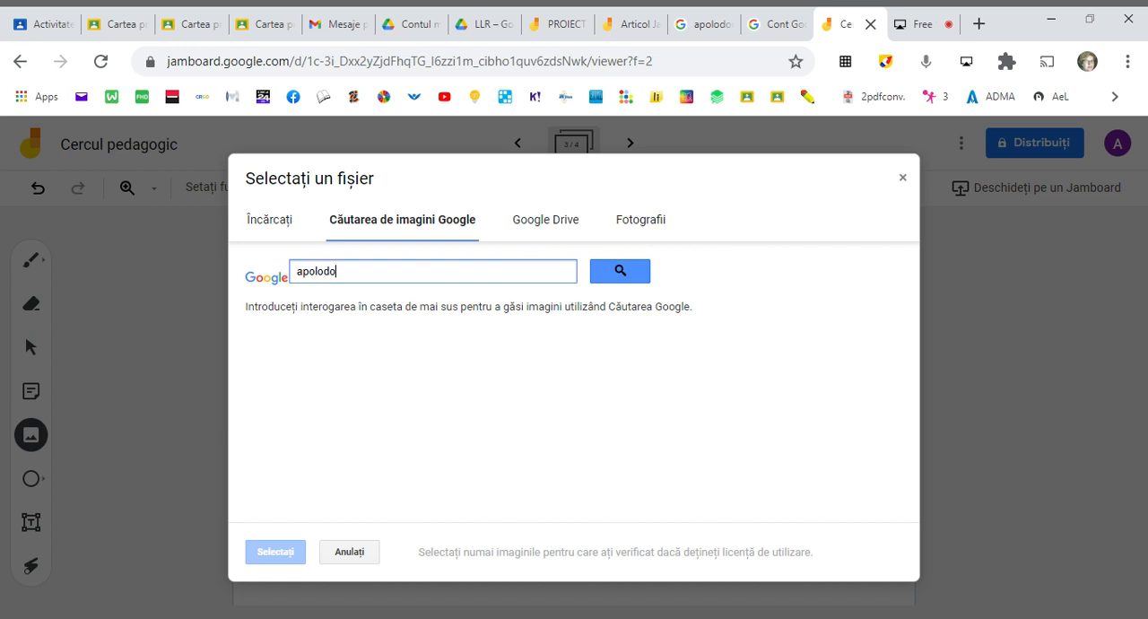
{"action": "type", "text": "r"}
{"action": "key", "text": "Return"}
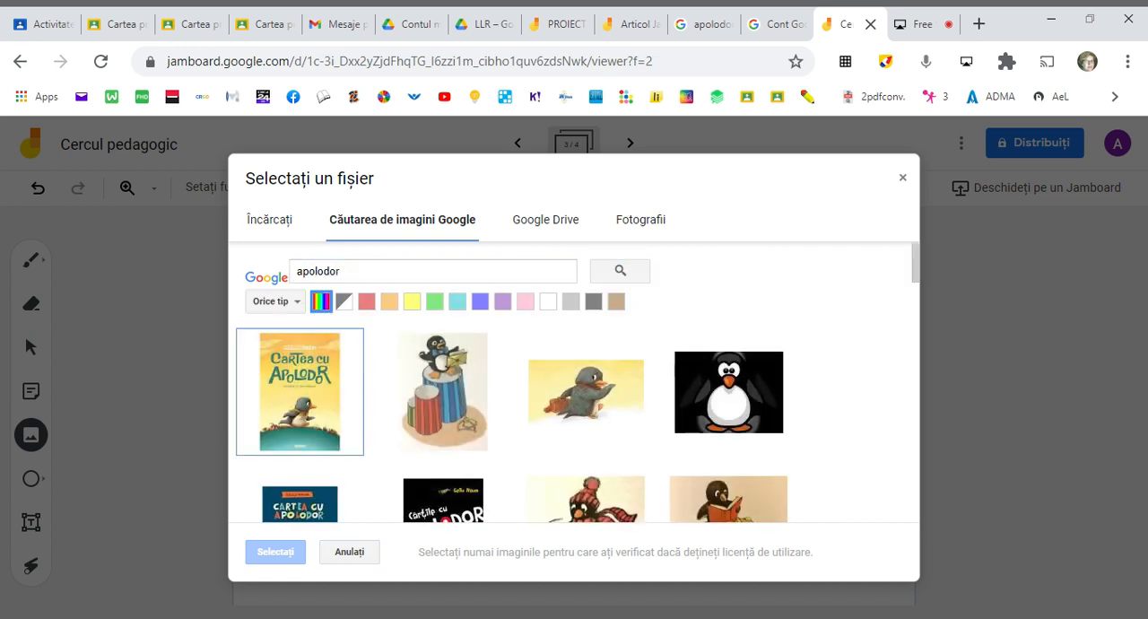
{"action": "left_click", "coordinate": [587, 408]}
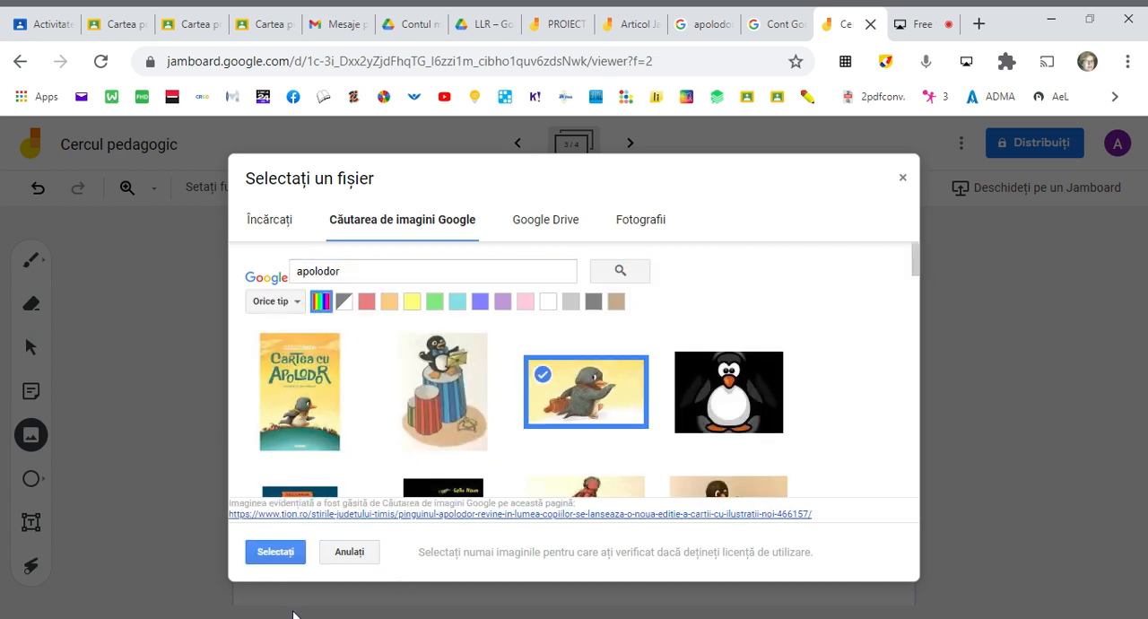
{"action": "left_click", "coordinate": [275, 552]}
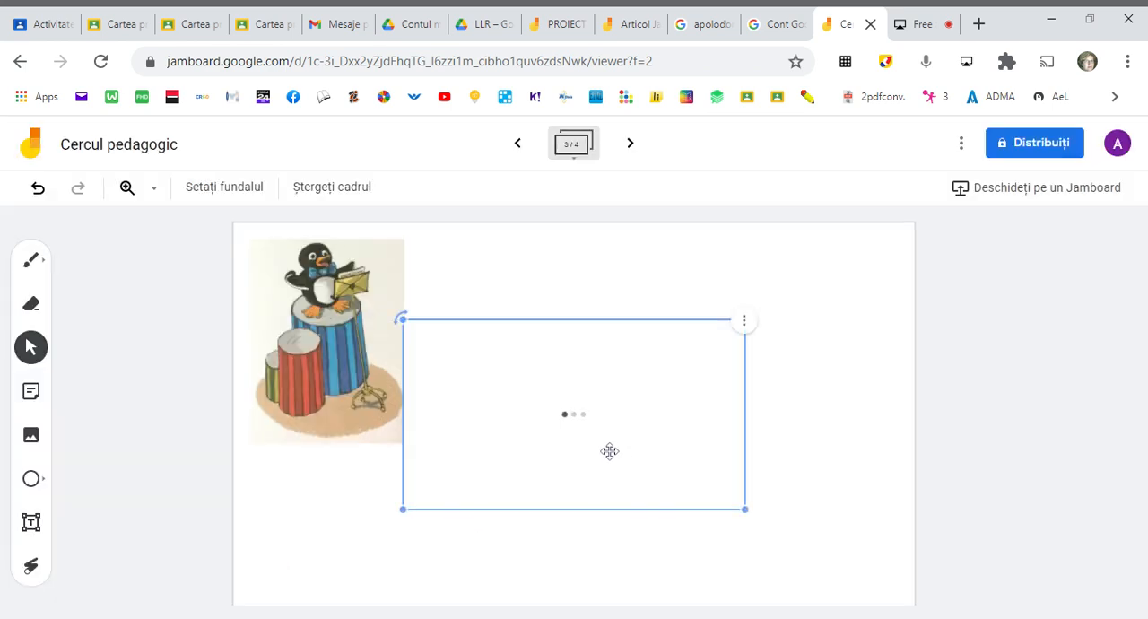
{"action": "left_click_drag", "start_coordinate": [600, 437], "coordinate": [737, 403]}
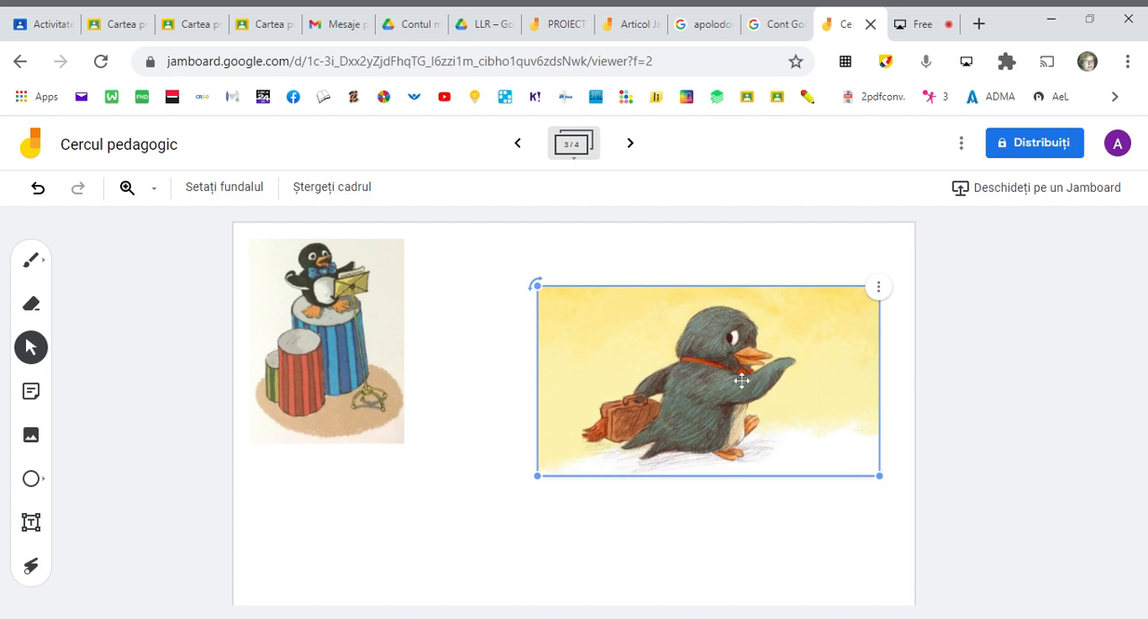
- Copy the picture of the penguin sitting on ice from the Google Images results and paste it into the Jamboard's third frame
{"action": "left_click", "coordinate": [699, 22]}
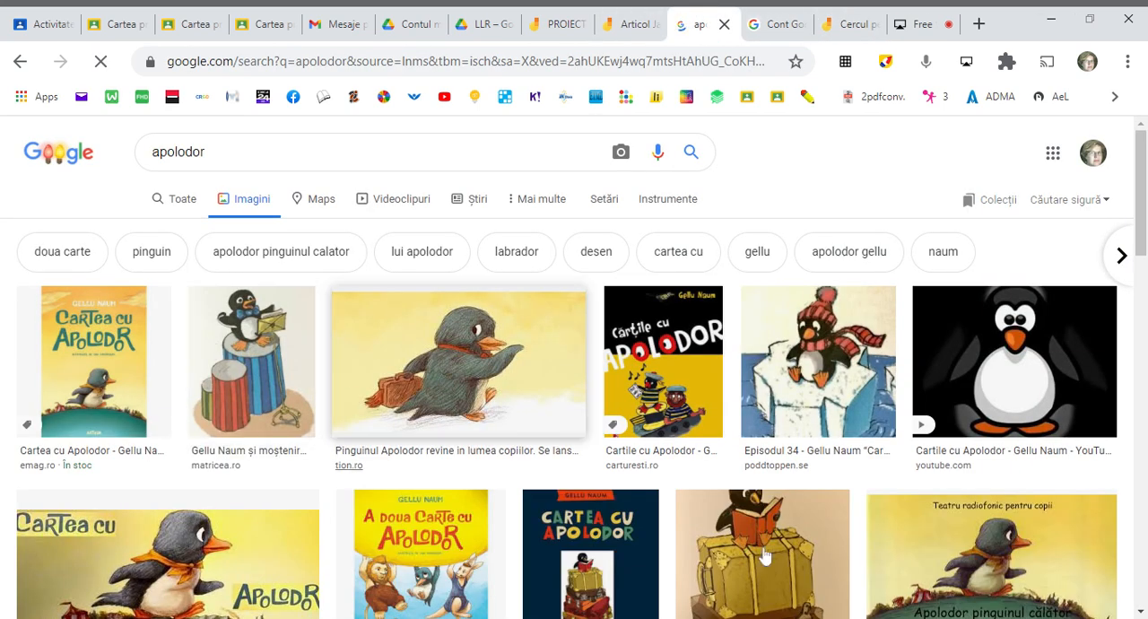
{"action": "left_click", "coordinate": [836, 375]}
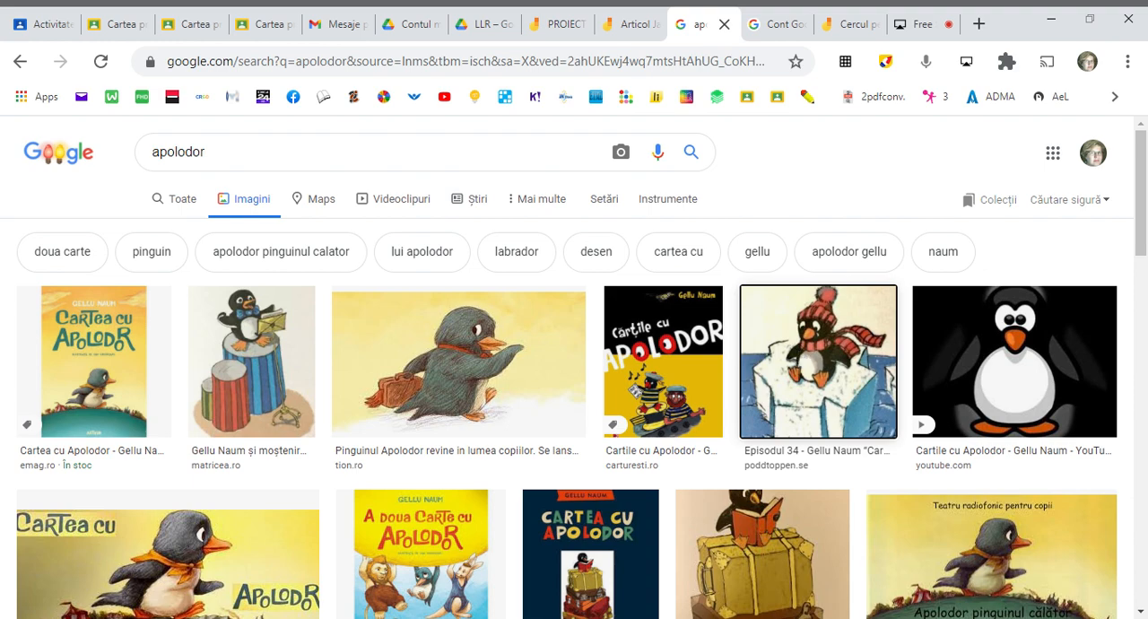
{"action": "left_click", "coordinate": [844, 32]}
{"action": "left_click", "coordinate": [409, 502]}
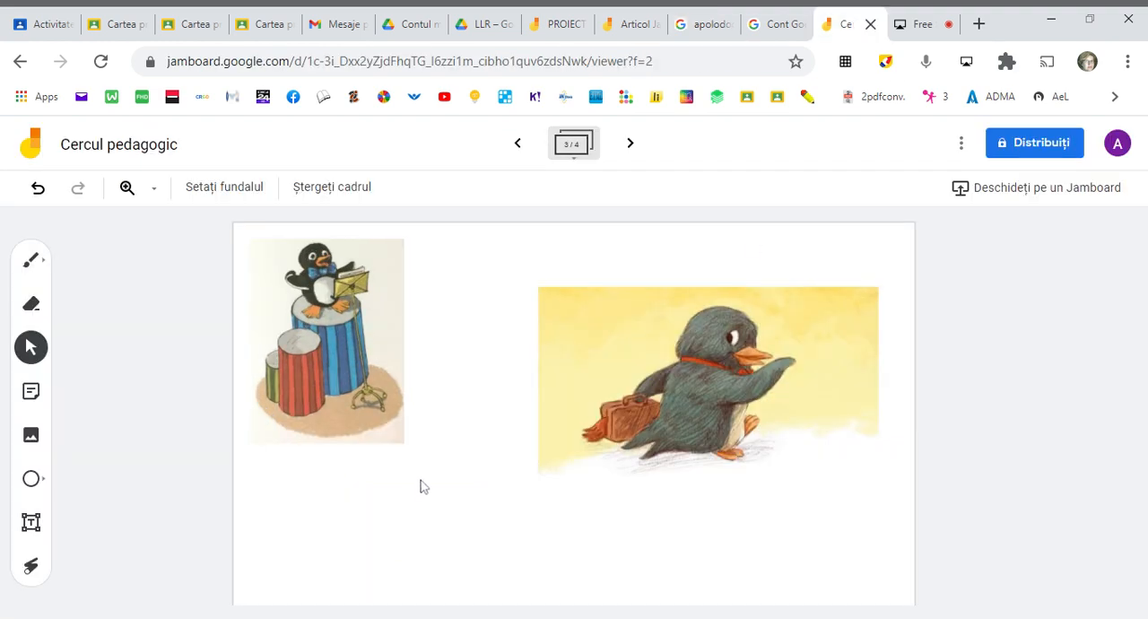
{"action": "key", "text": "ctrl+v"}
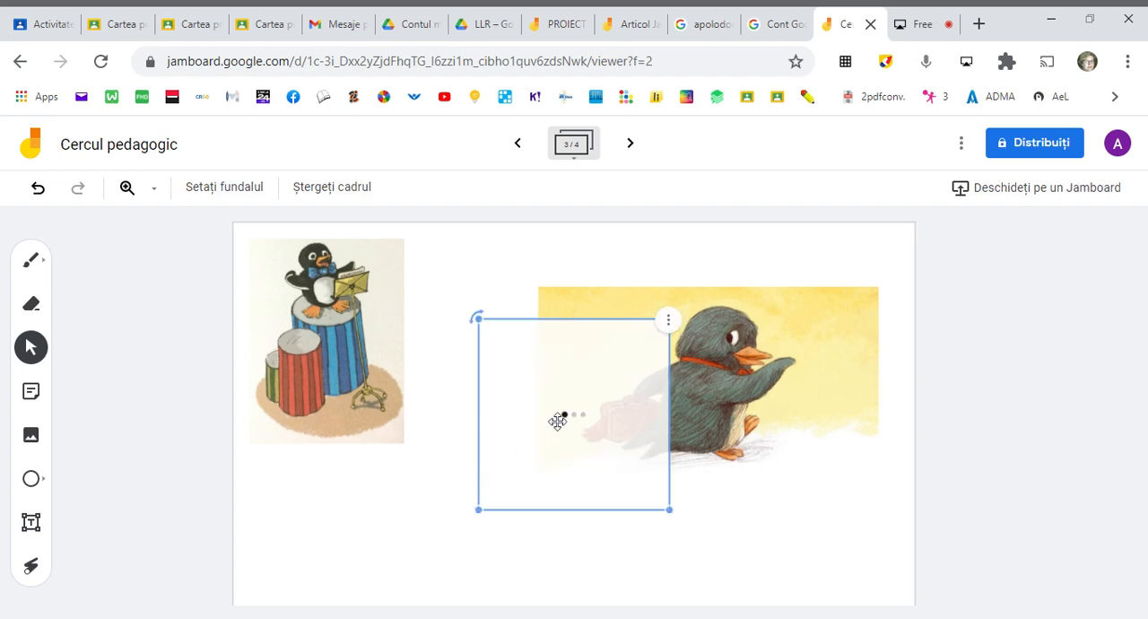
- Move the pasted ice penguin picture to the lower part of the frame, between the other two pictures, and enlarge it slightly
{"action": "left_click_drag", "start_coordinate": [551, 422], "coordinate": [430, 529]}
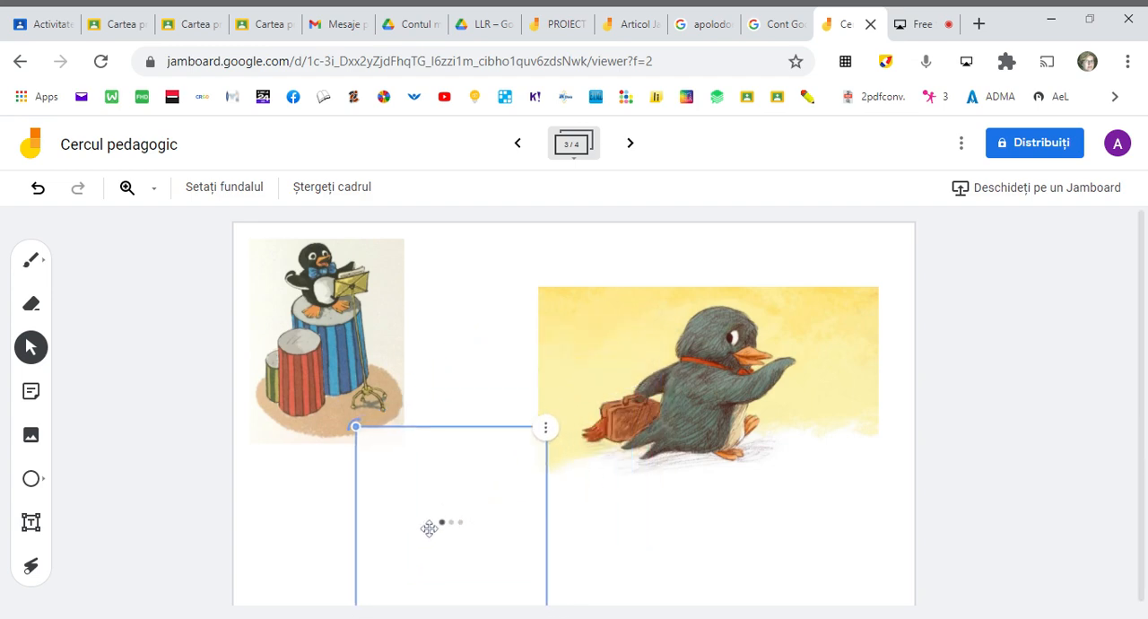
{"action": "scroll", "coordinate": [564, 564], "scroll_direction": "down", "scroll_amount": 1}
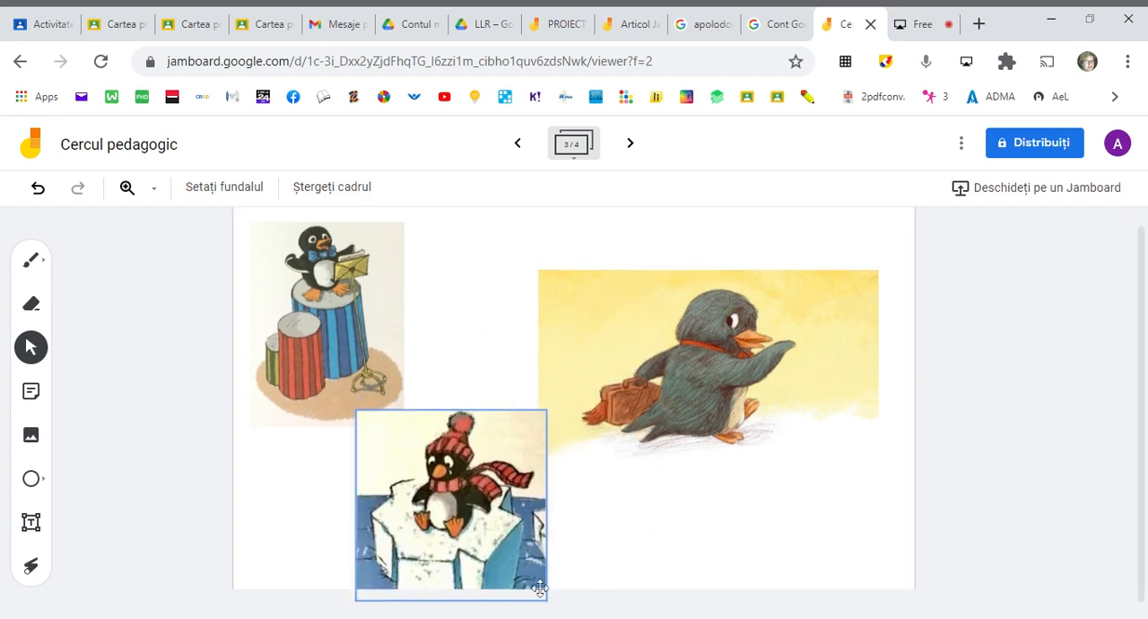
{"action": "left_click_drag", "start_coordinate": [548, 597], "coordinate": [565, 608]}
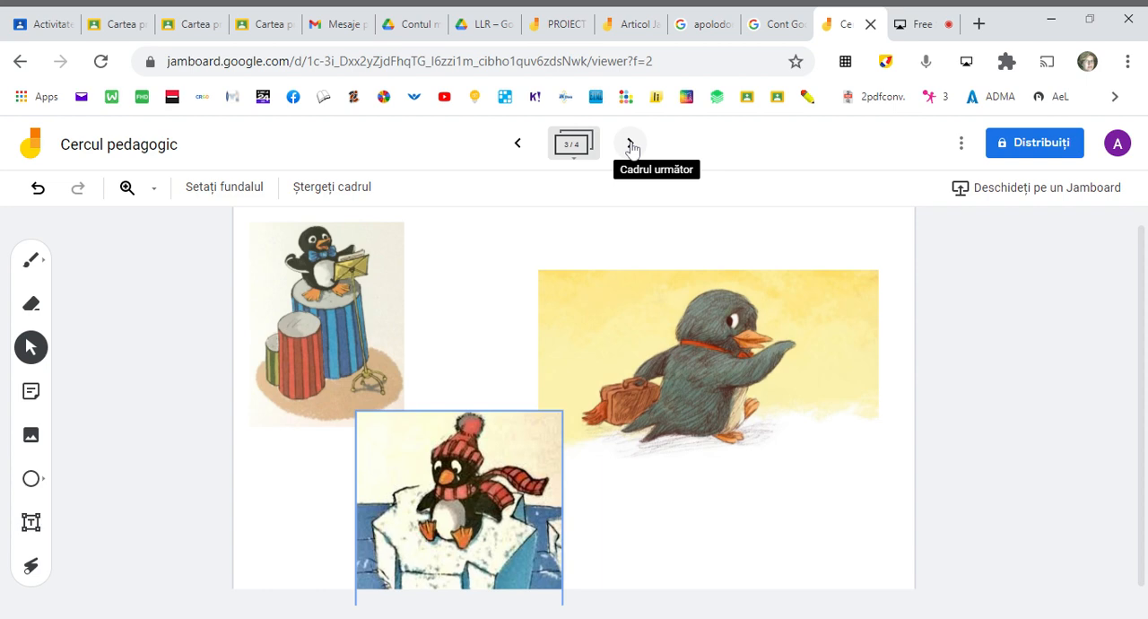
- Add a fifth frame and insert the letter "A a" worksheet image from the computer
{"action": "left_click", "coordinate": [631, 146]}
{"action": "left_click", "coordinate": [631, 146]}
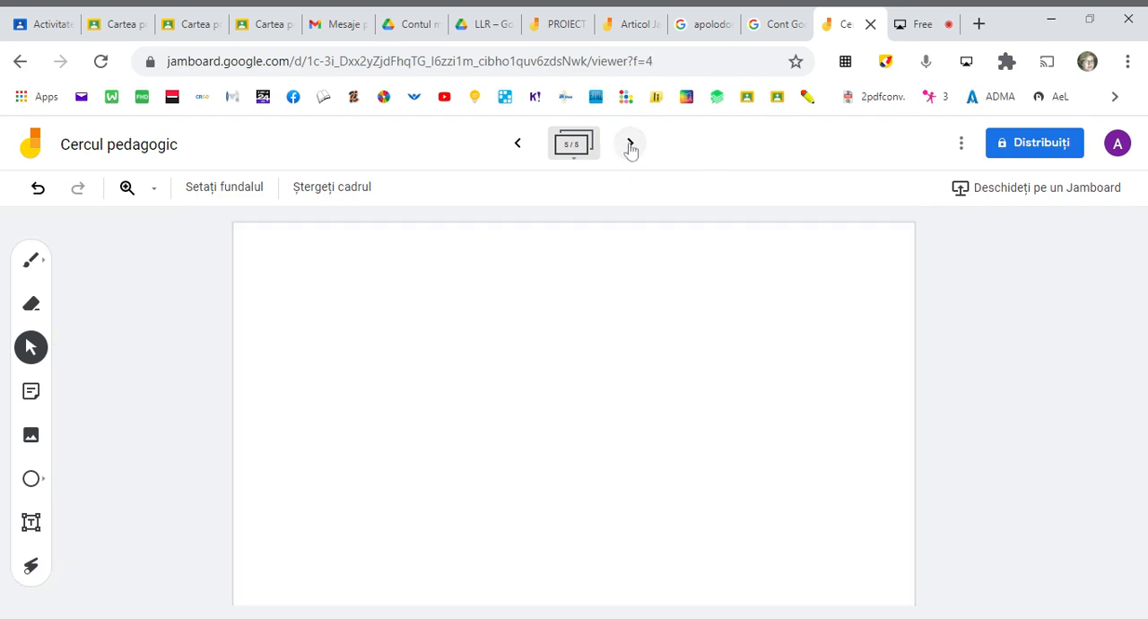
{"action": "left_click", "coordinate": [31, 437]}
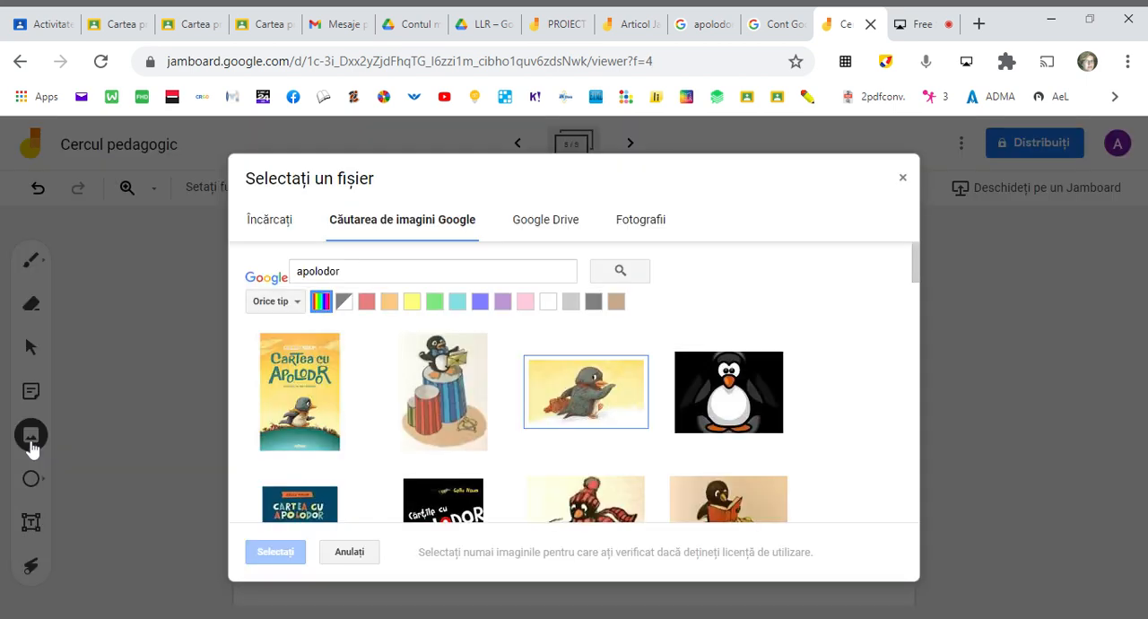
{"action": "left_click", "coordinate": [257, 225]}
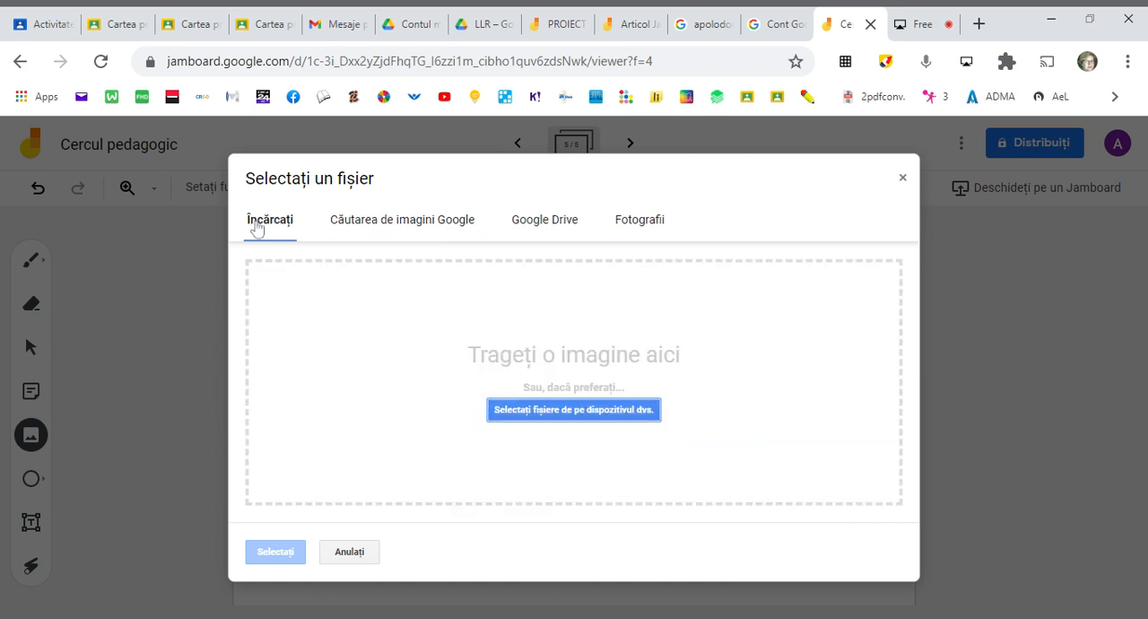
{"action": "left_click", "coordinate": [574, 411]}
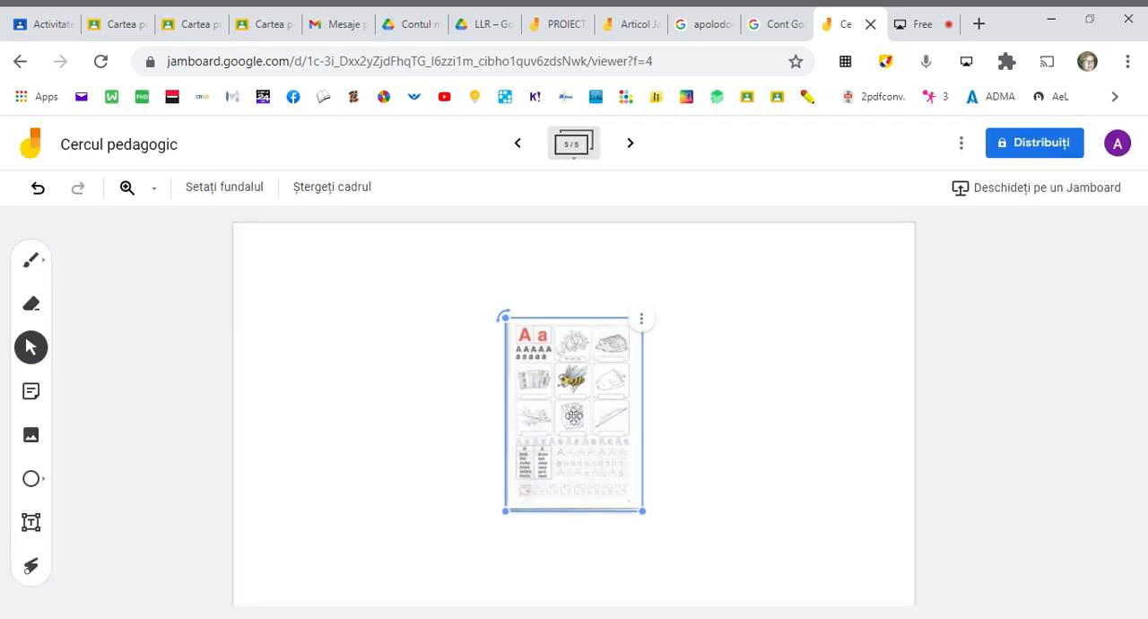
- Enlarge the "A a" worksheet and place it in the frame's upper-left corner
{"action": "left_click_drag", "start_coordinate": [644, 511], "coordinate": [755, 610]}
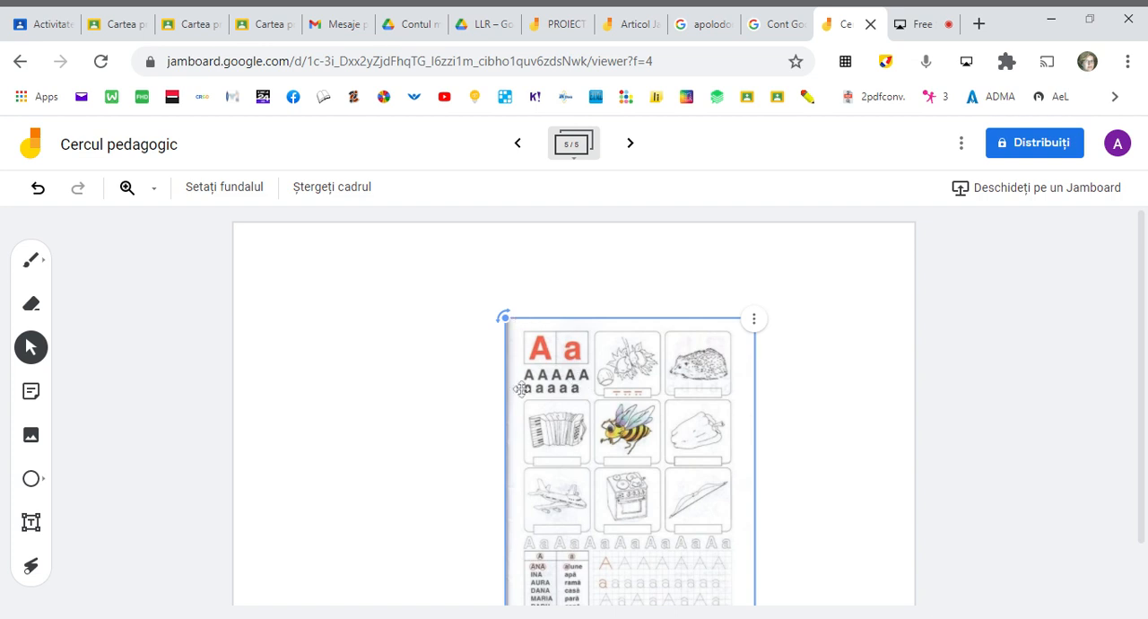
{"action": "left_click_drag", "start_coordinate": [521, 388], "coordinate": [267, 299]}
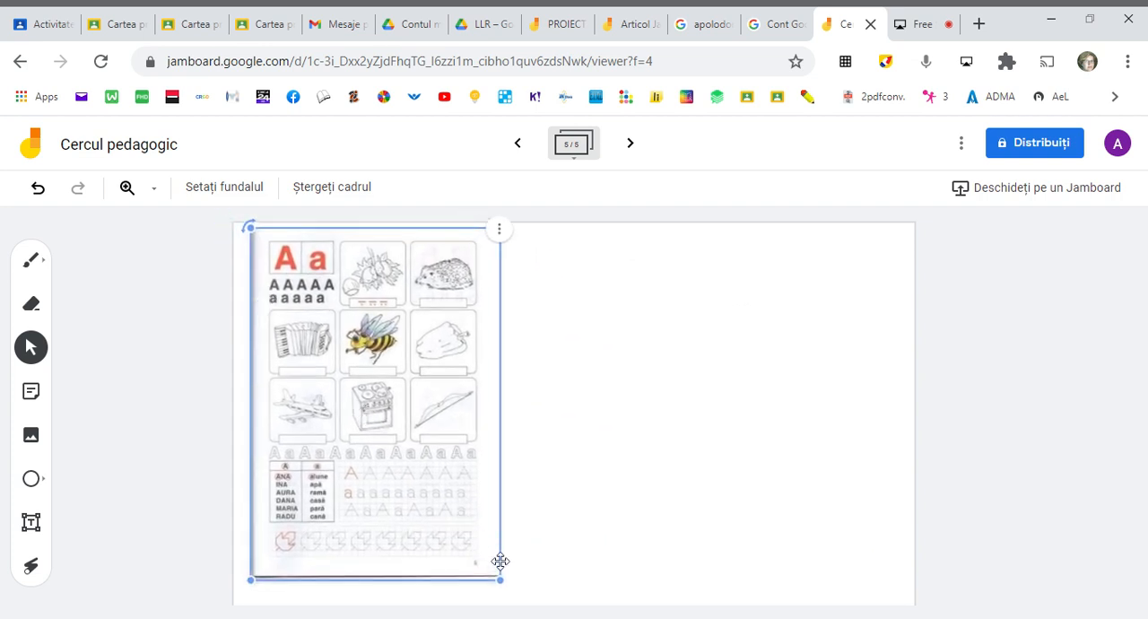
{"action": "left_click_drag", "start_coordinate": [499, 580], "coordinate": [594, 617]}
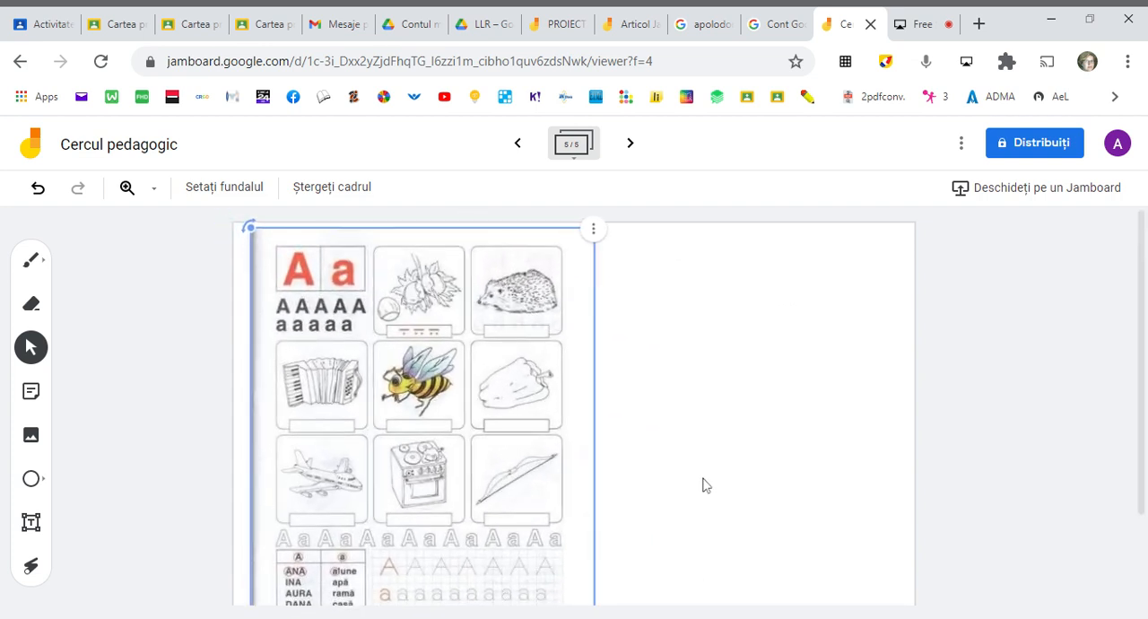
- Reduce the worksheet image until the whole page fits within the frame's height, then deselect it
{"action": "scroll", "coordinate": [704, 485], "scroll_direction": "down", "scroll_amount": 2}
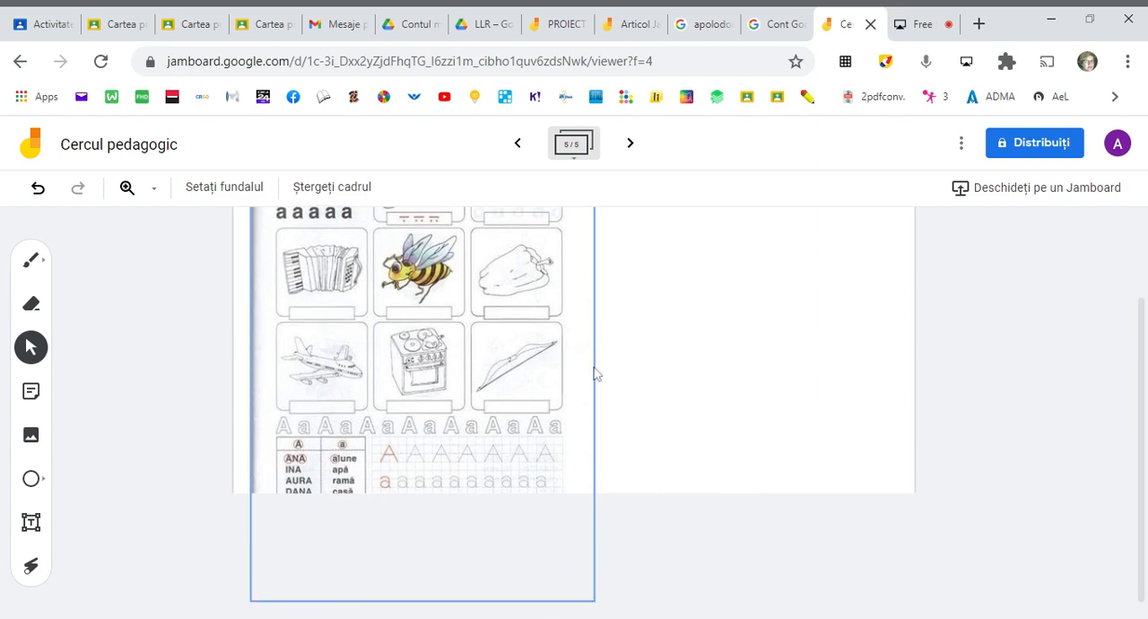
{"action": "left_click", "coordinate": [487, 408]}
{"action": "scroll", "coordinate": [447, 479], "scroll_direction": "up", "scroll_amount": 2}
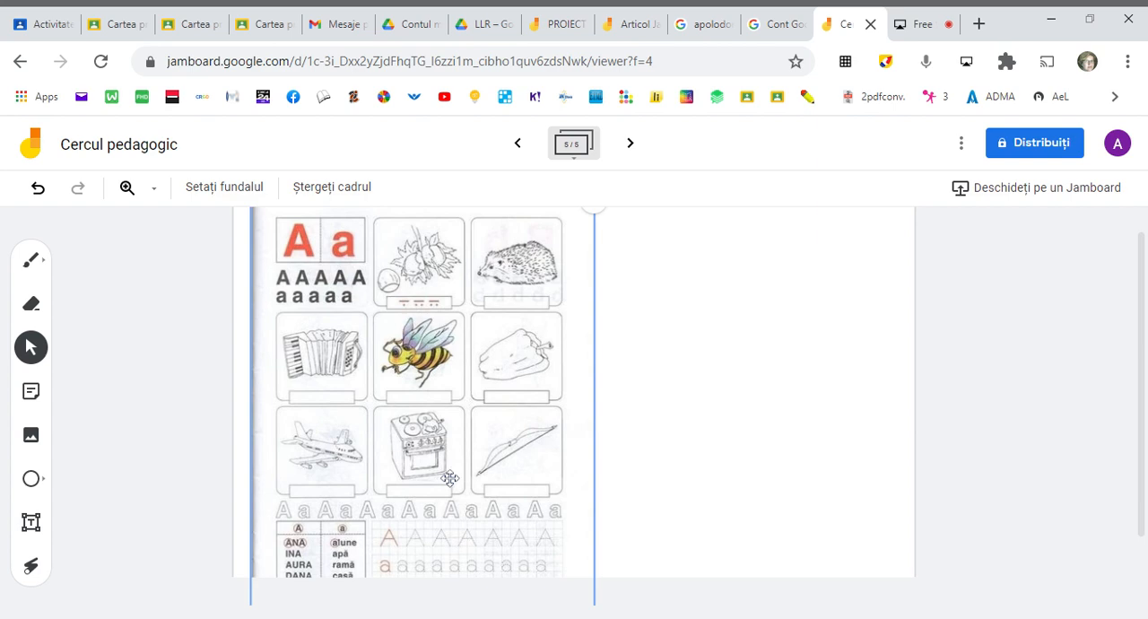
{"action": "scroll", "coordinate": [450, 478], "scroll_direction": "down", "scroll_amount": 2}
{"action": "left_click_drag", "start_coordinate": [593, 596], "coordinate": [575, 545]}
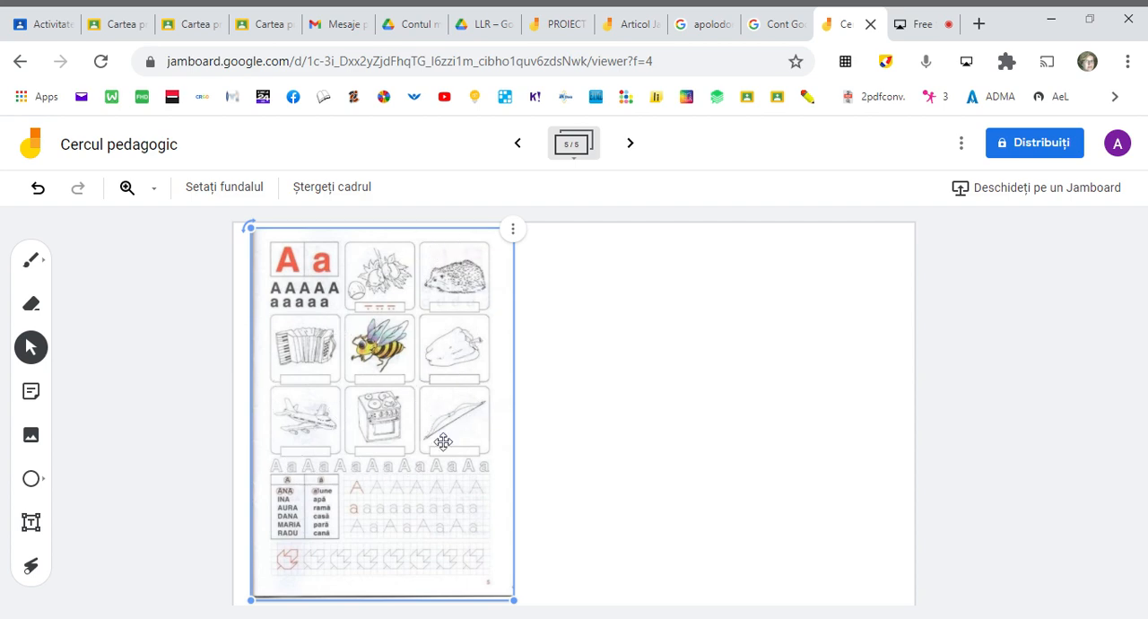
{"action": "left_click", "coordinate": [624, 437]}
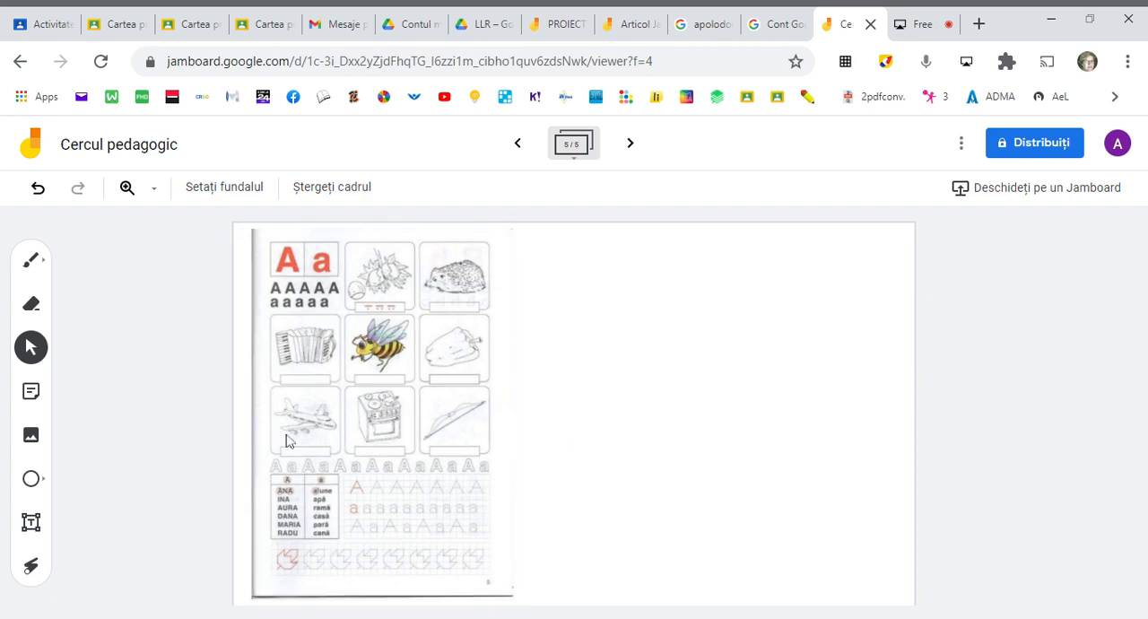
- With the blue pen, draw short dashes in the box under the hedgehog and circle the red lowercase "a" on the worksheet
{"action": "left_click", "coordinate": [30, 260]}
{"action": "left_click", "coordinate": [41, 265]}
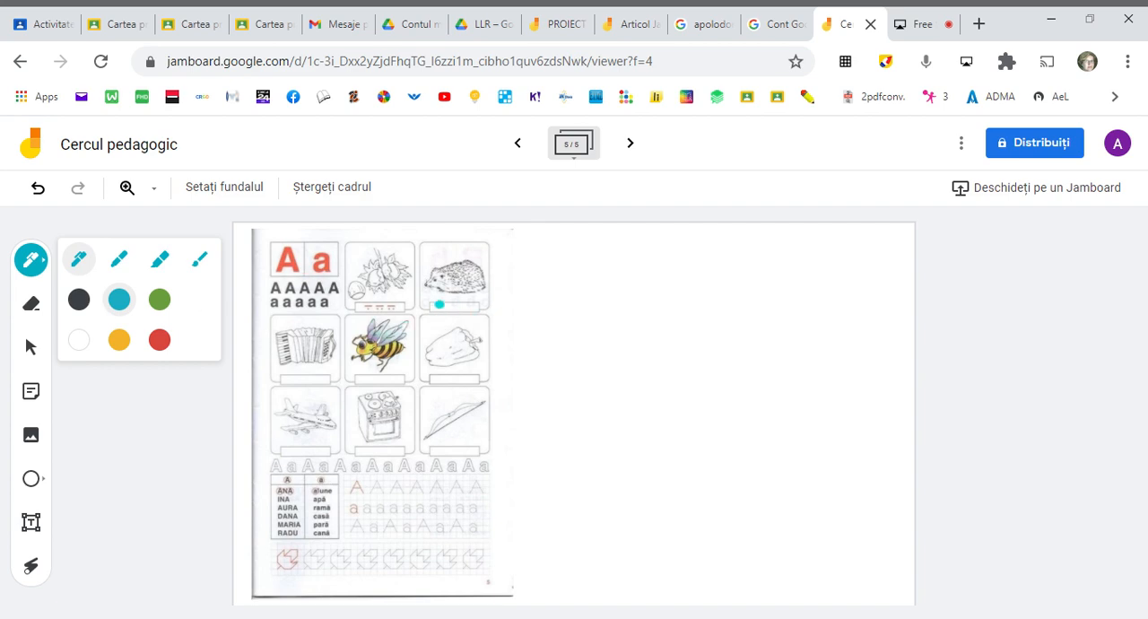
{"action": "left_click", "coordinate": [439, 304]}
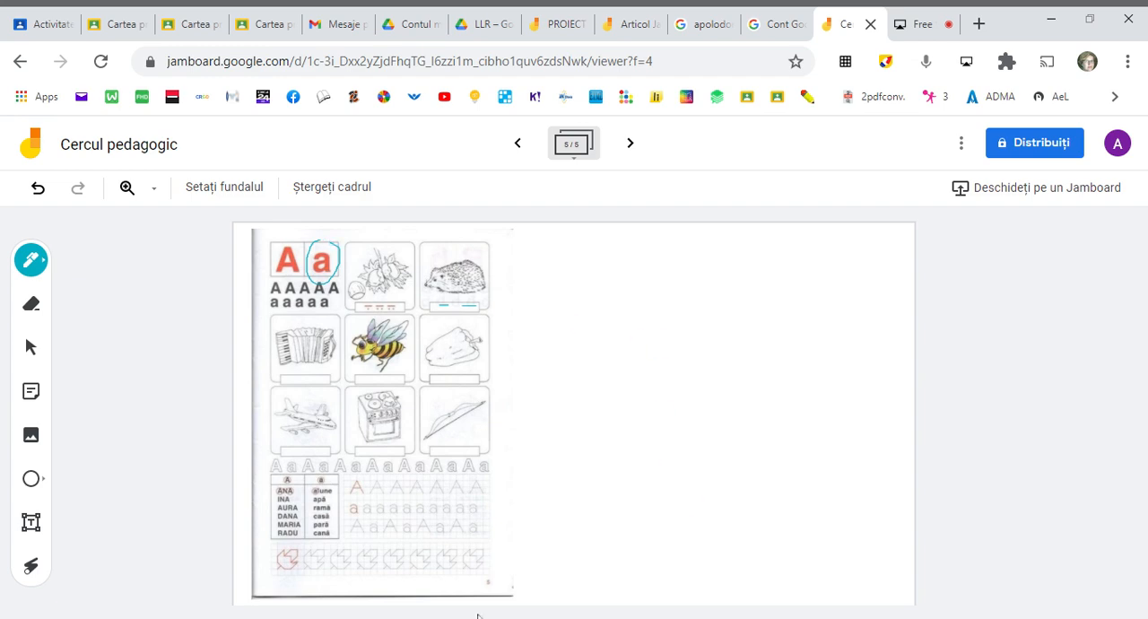
- Add a sixth frame and draw a circle shape in its upper-left area
{"action": "left_click", "coordinate": [631, 144]}
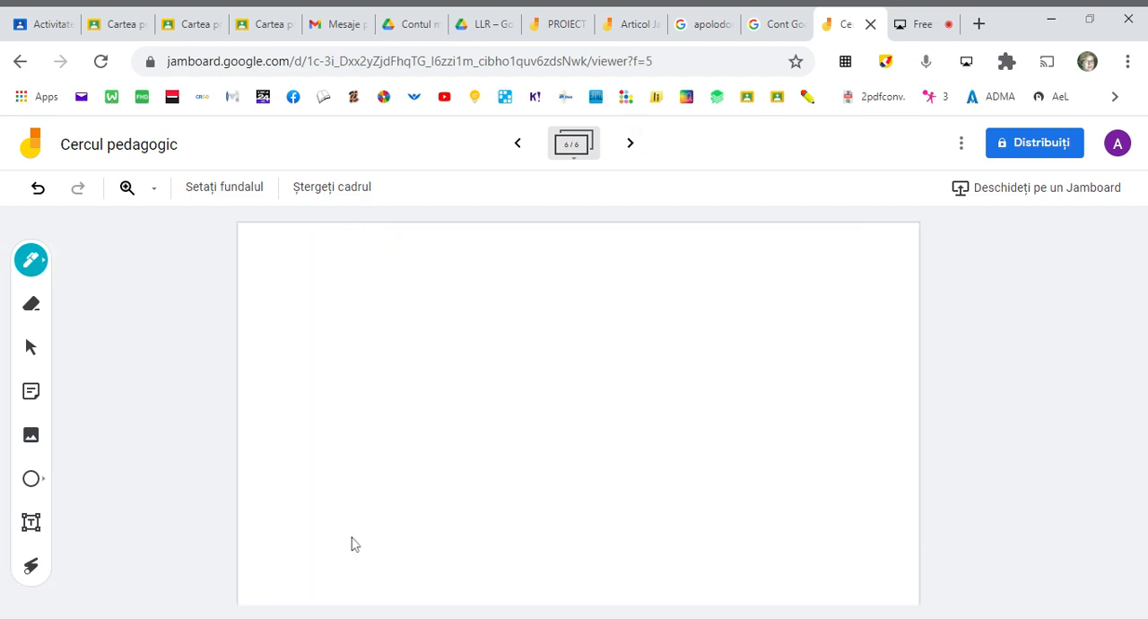
{"action": "left_click", "coordinate": [35, 484]}
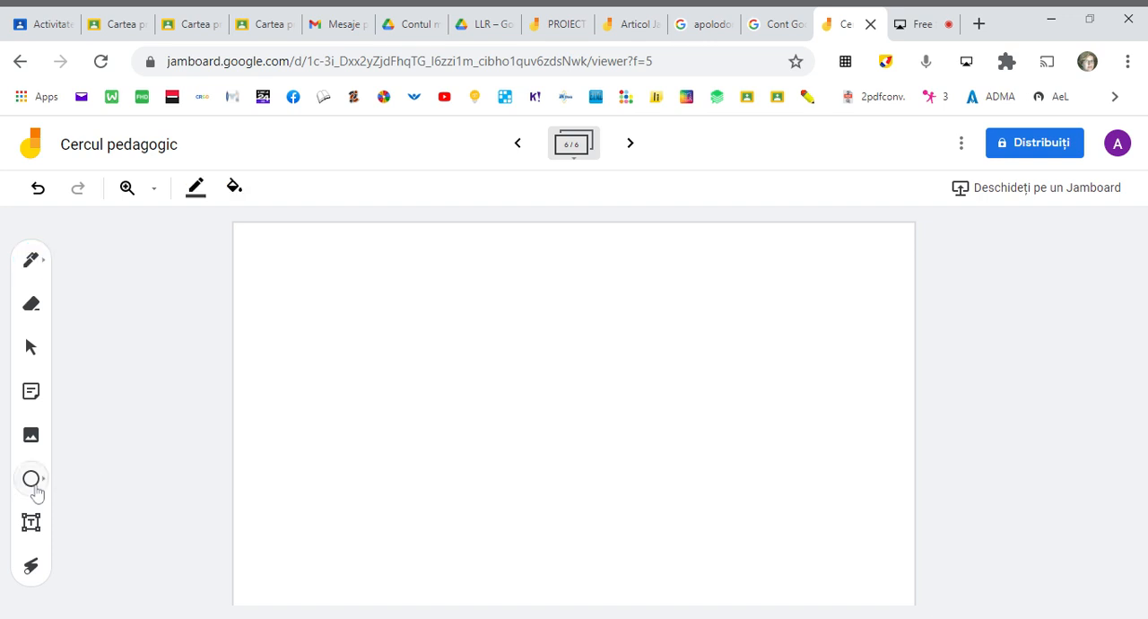
{"action": "left_click", "coordinate": [41, 486]}
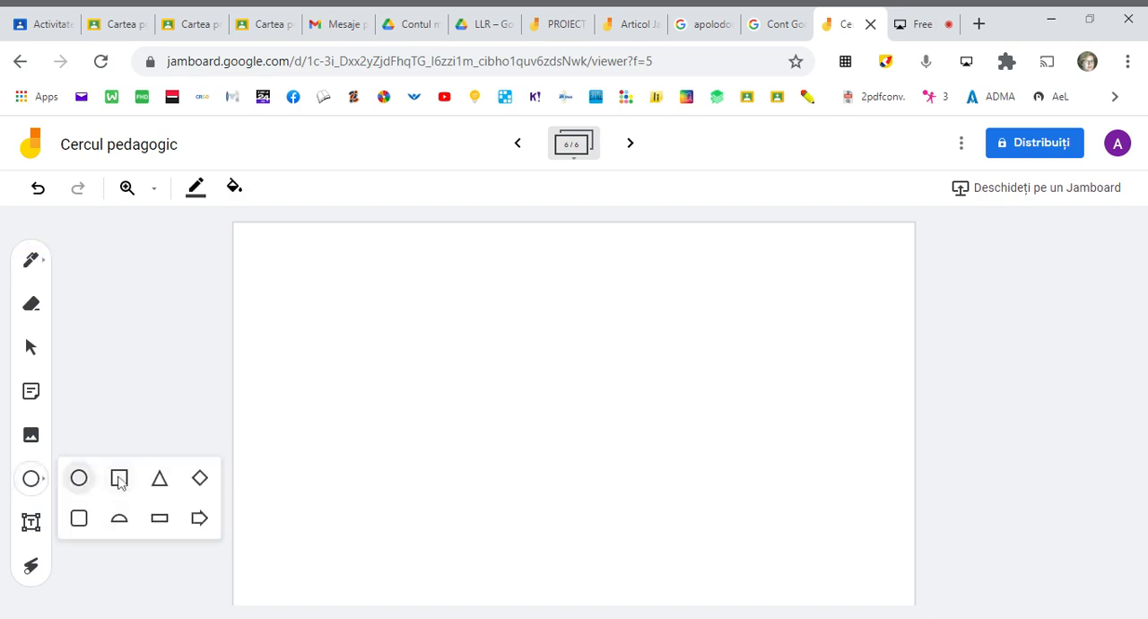
{"action": "left_click", "coordinate": [79, 478]}
{"action": "left_click_drag", "start_coordinate": [334, 314], "coordinate": [440, 413]}
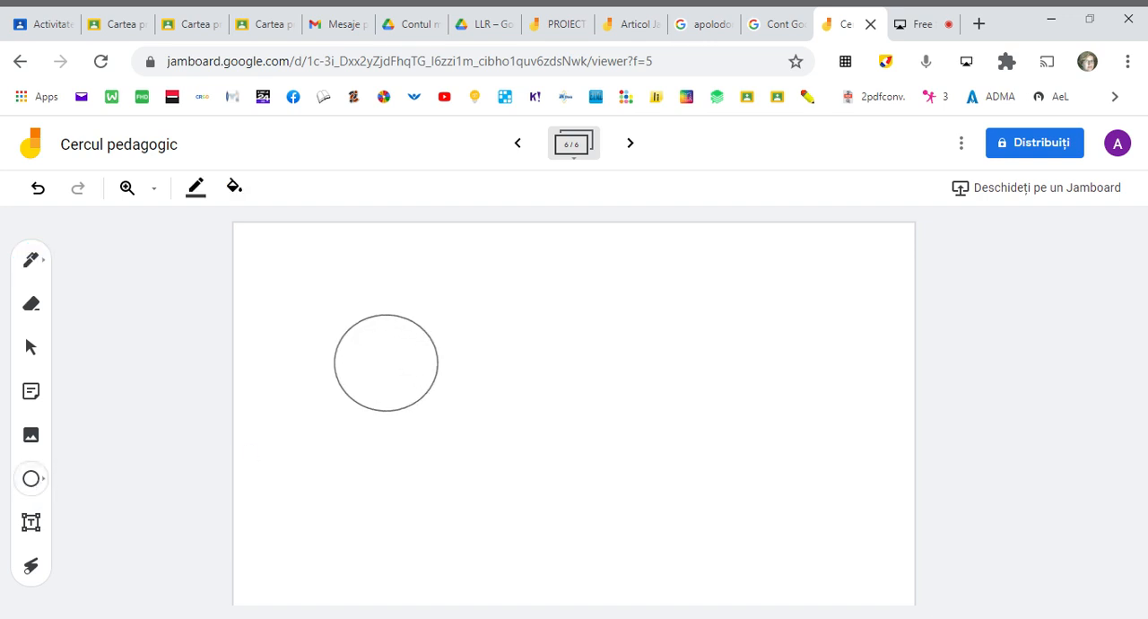
- Draw a large triangle shape to the lower right of the circle
{"action": "left_click", "coordinate": [34, 482]}
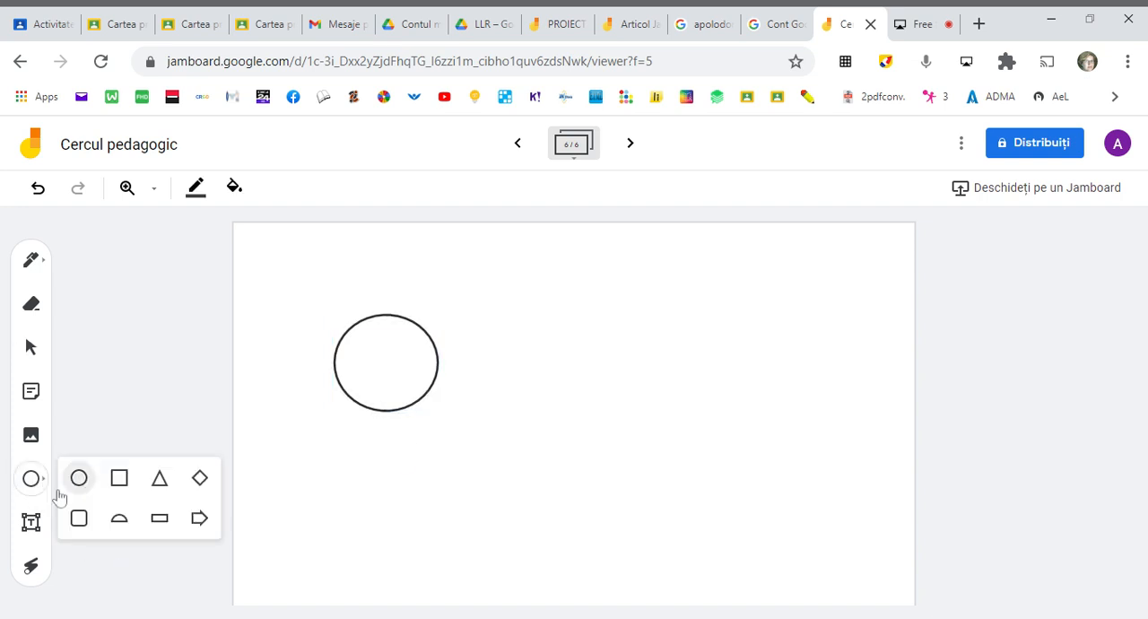
{"action": "left_click", "coordinate": [160, 478]}
{"action": "left_click_drag", "start_coordinate": [771, 368], "coordinate": [531, 549]}
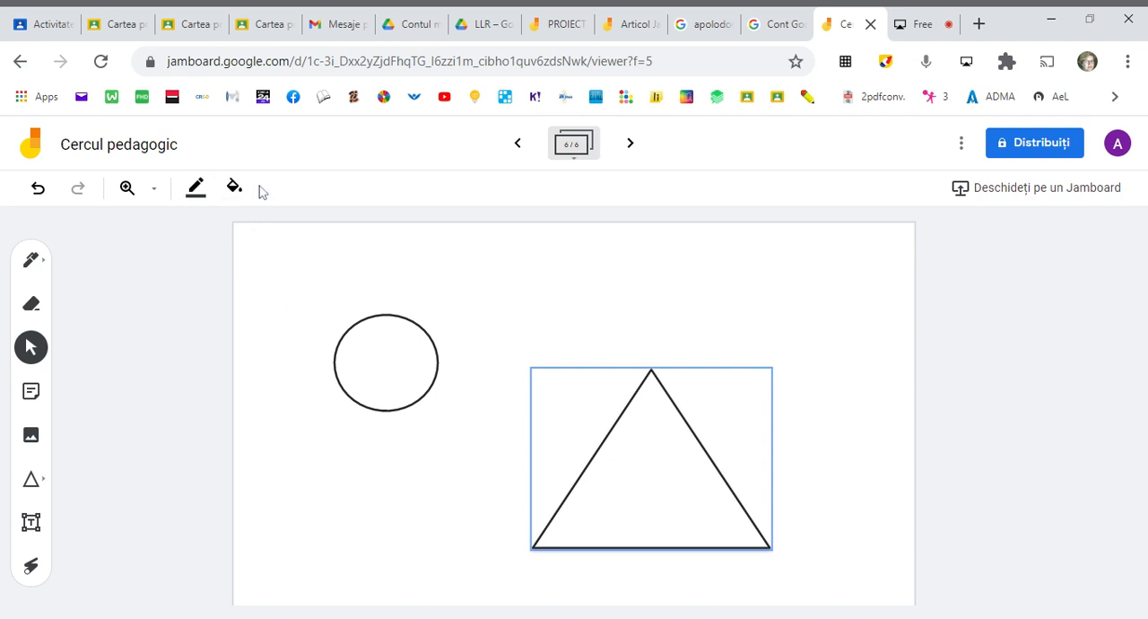
- Set the circle's outline color to blue (Albastru)
{"action": "left_click", "coordinate": [384, 361]}
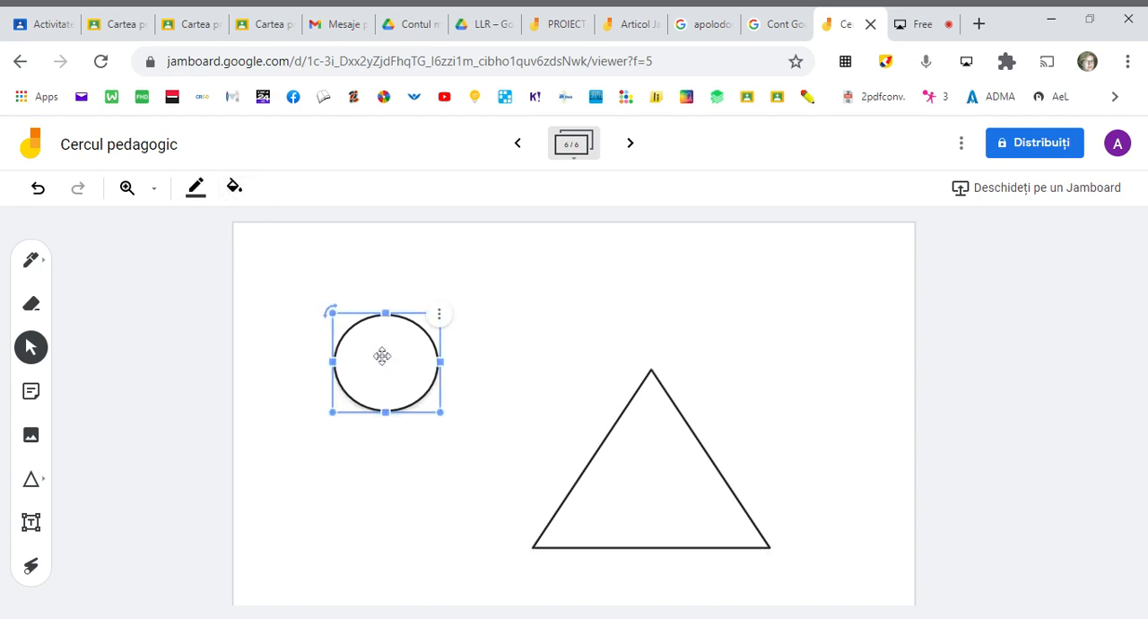
{"action": "left_click", "coordinate": [196, 188]}
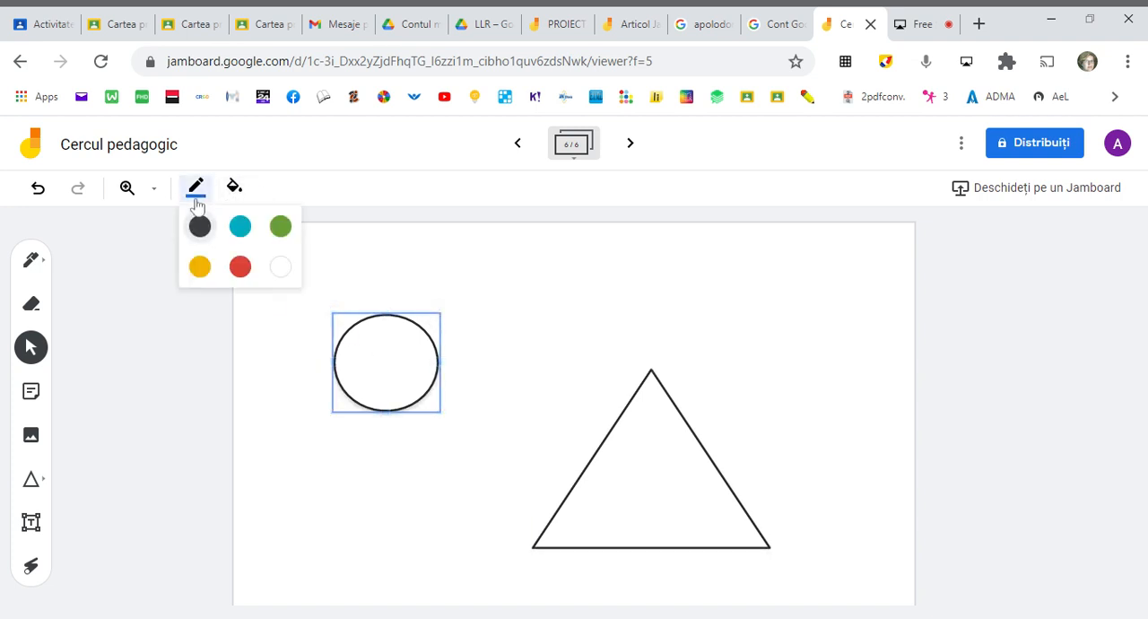
{"action": "left_click", "coordinate": [240, 227]}
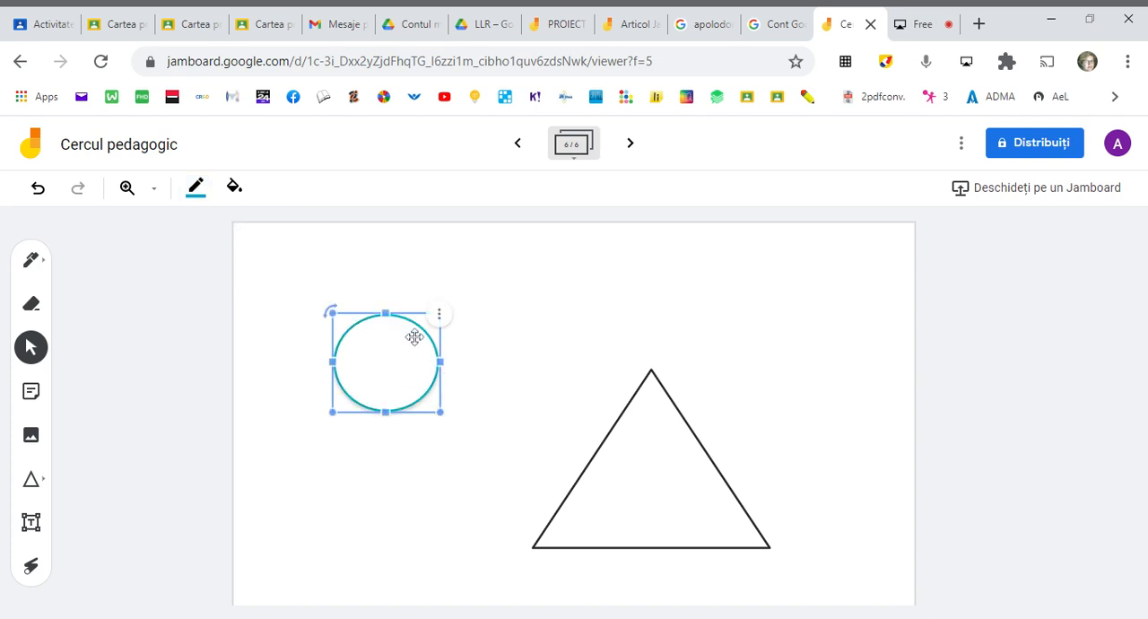
- Fill the large triangle with red (Roșu)
{"action": "left_click", "coordinate": [551, 393]}
{"action": "left_click", "coordinate": [443, 410]}
{"action": "left_click", "coordinate": [571, 436]}
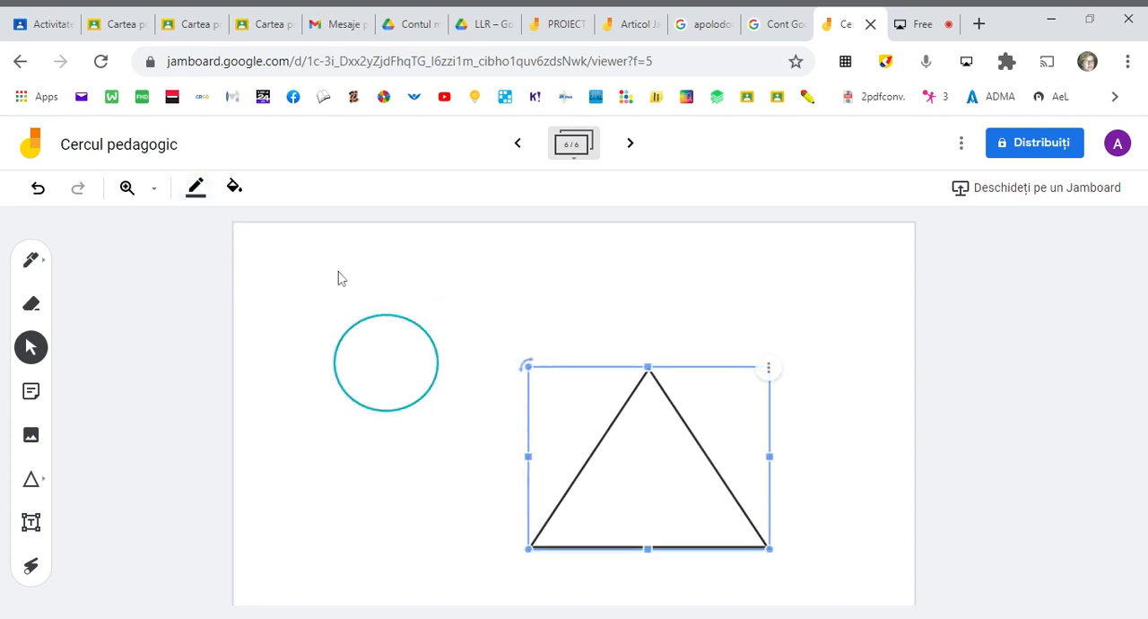
{"action": "left_click", "coordinate": [234, 189]}
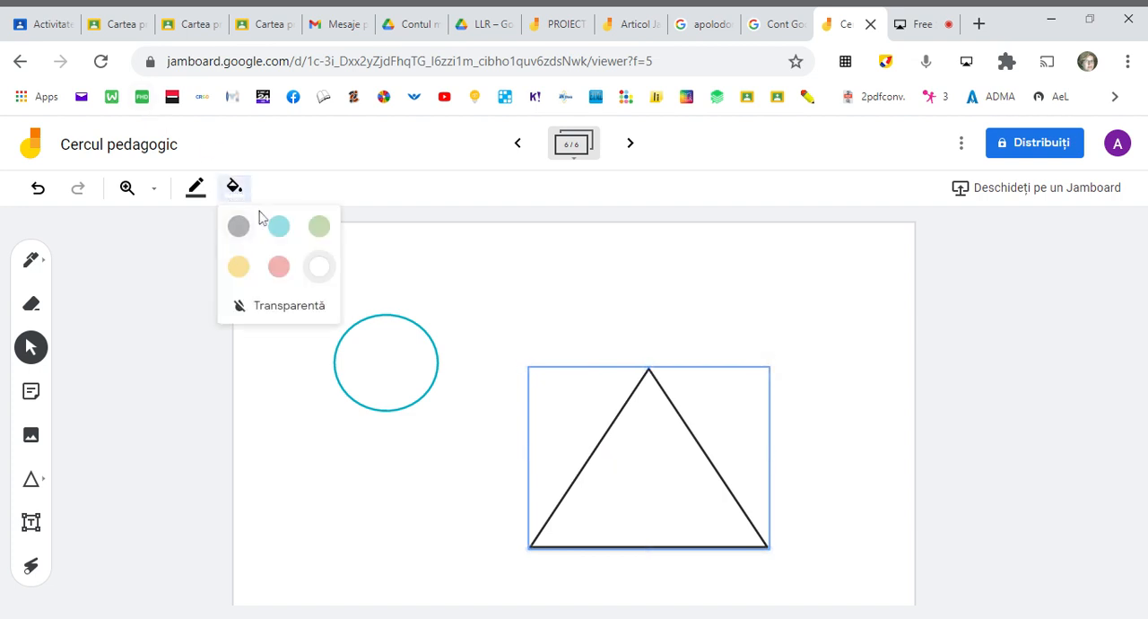
{"action": "left_click", "coordinate": [283, 276]}
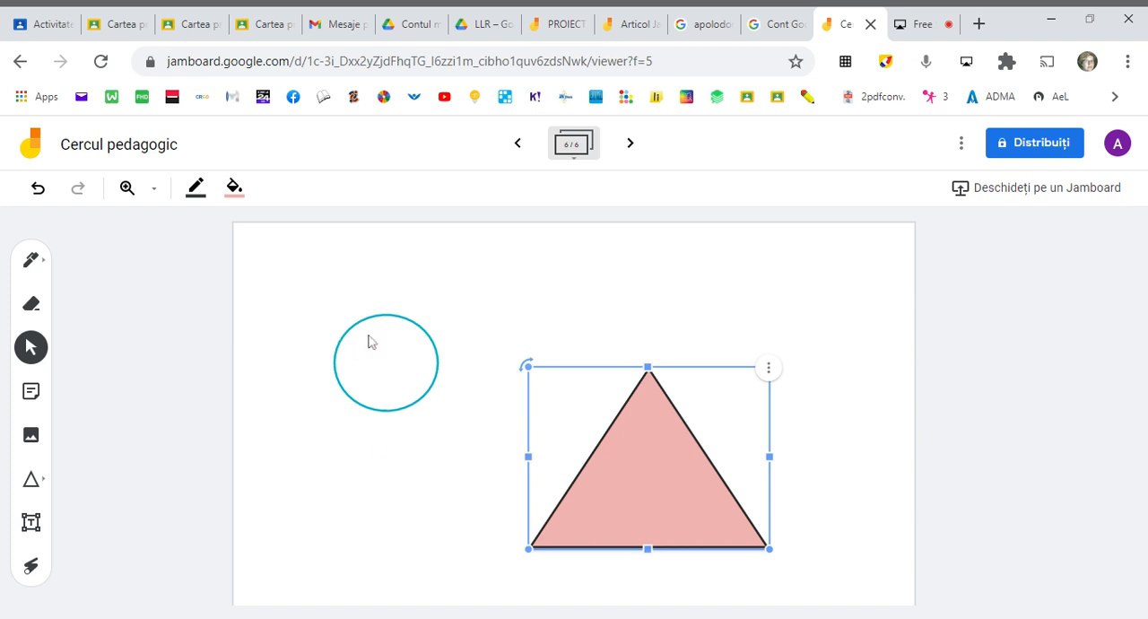
- Fill the circle with light blue, then deselect it
{"action": "left_click", "coordinate": [397, 360]}
{"action": "left_click", "coordinate": [233, 188]}
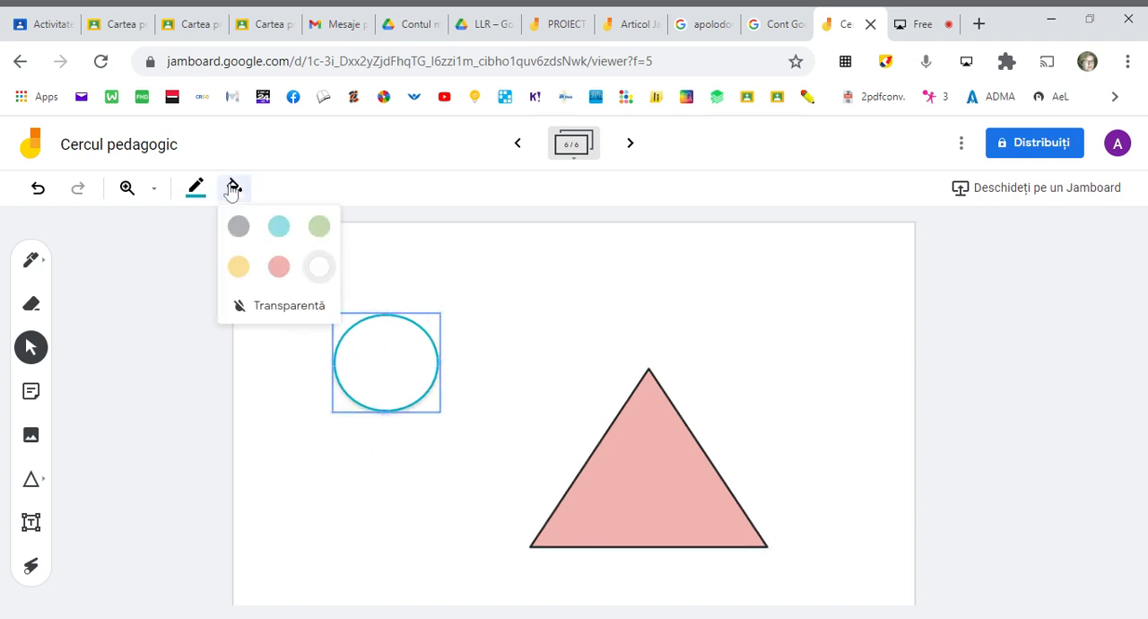
{"action": "left_click", "coordinate": [279, 226]}
{"action": "left_click_drag", "start_coordinate": [414, 361], "coordinate": [414, 362]}
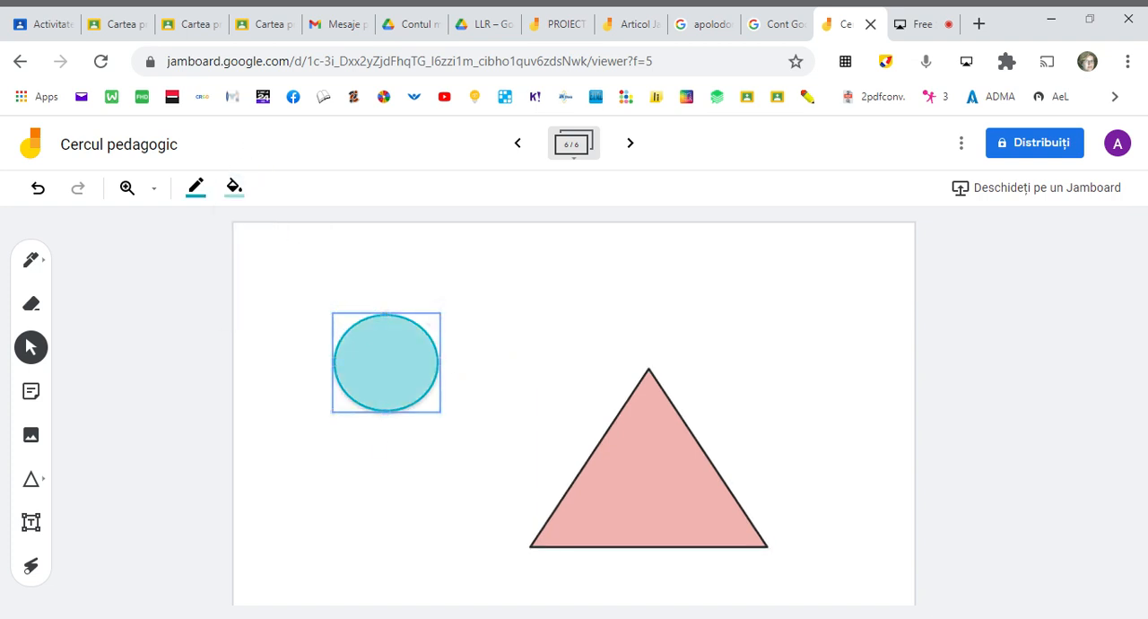
{"action": "left_click", "coordinate": [366, 518]}
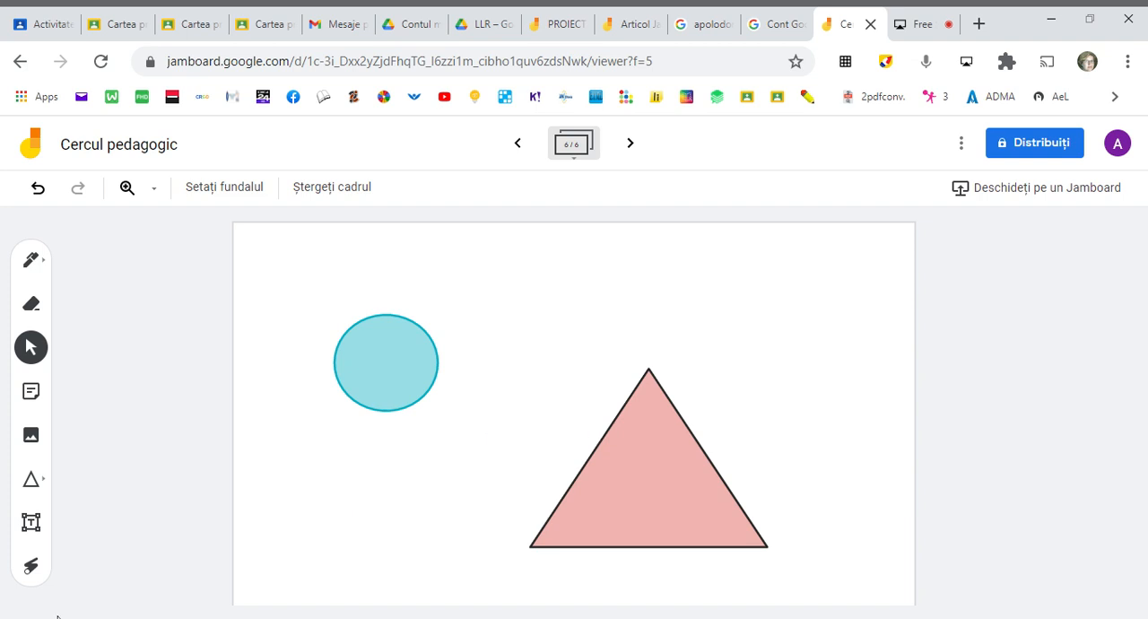
{"action": "left_click", "coordinate": [31, 522]}
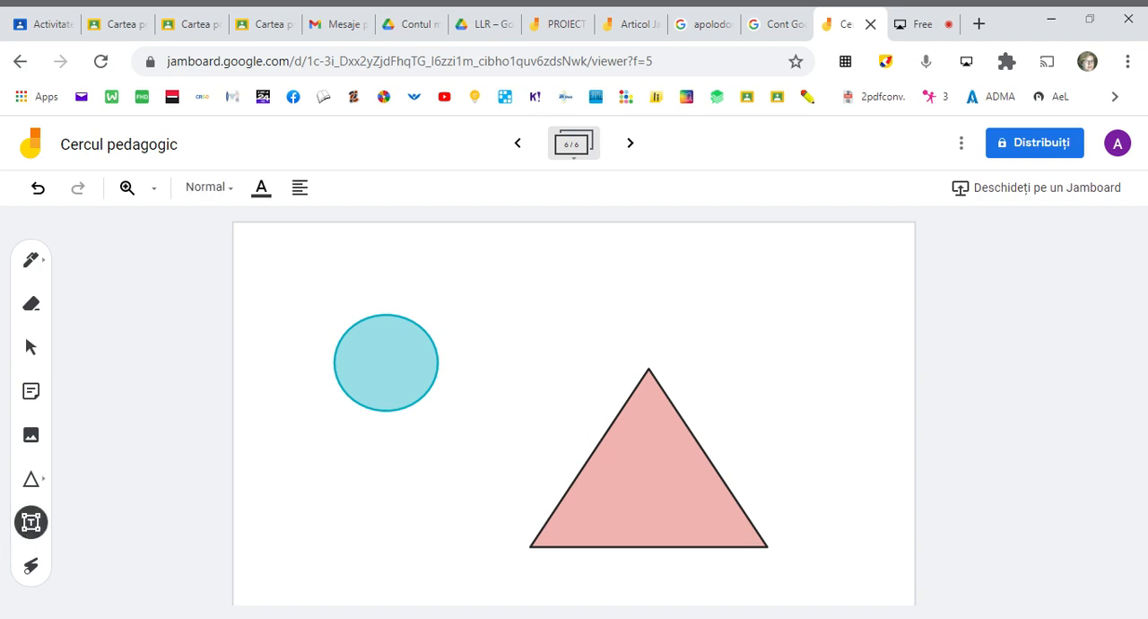
{"action": "left_click", "coordinate": [335, 434]}
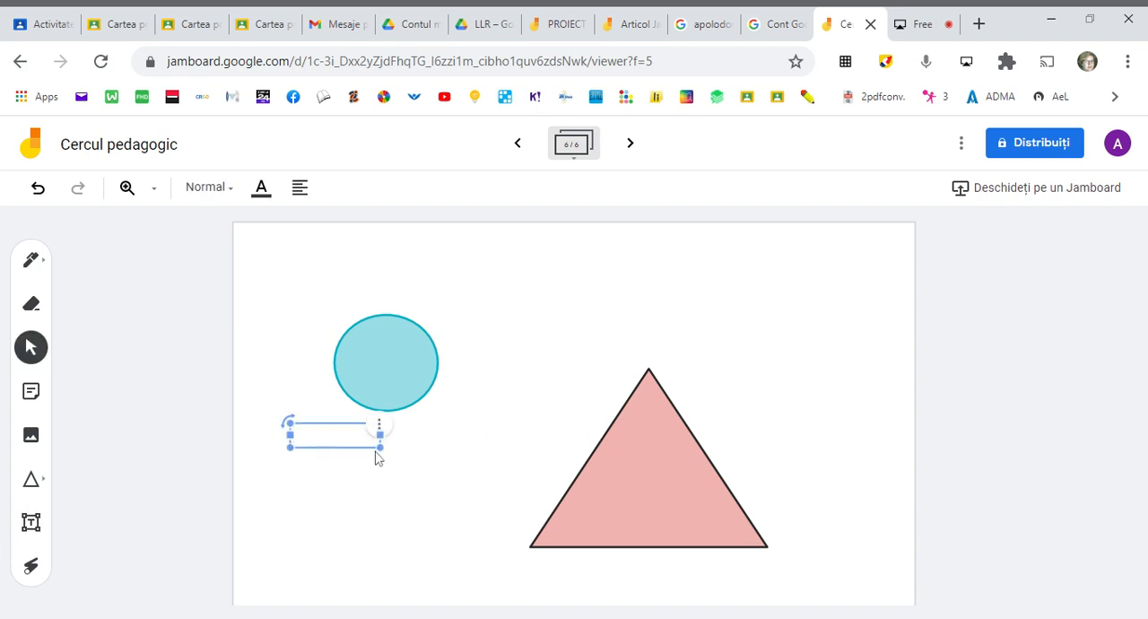
{"action": "left_click", "coordinate": [397, 476]}
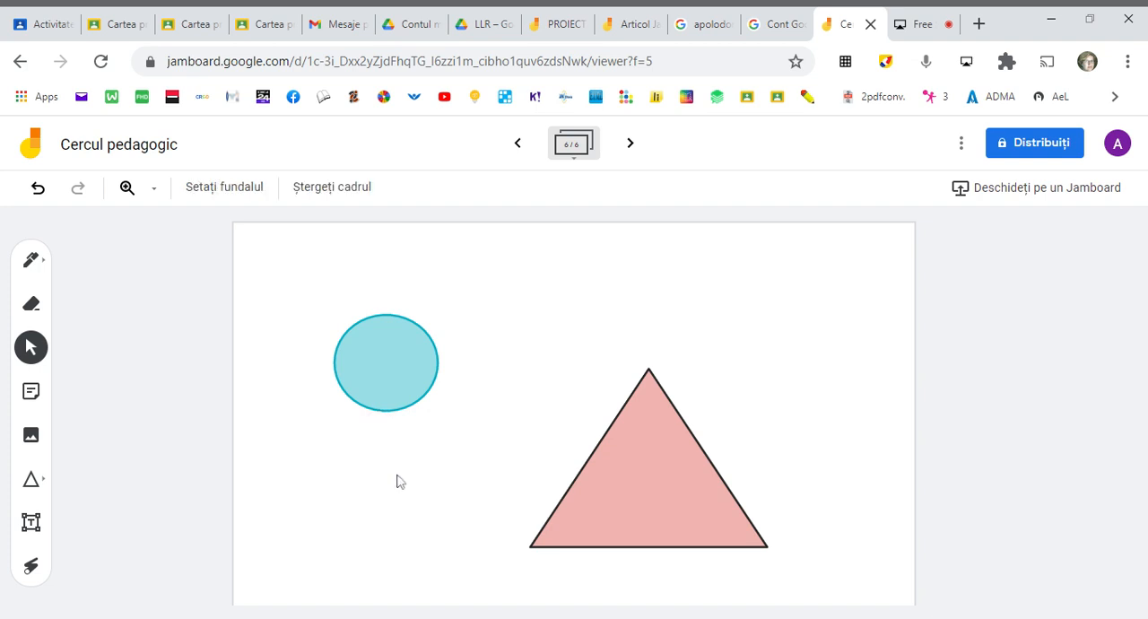
- Add a text box below the circle, widen it and enter the text "Forme geometrice"
{"action": "left_click", "coordinate": [31, 522]}
{"action": "left_click", "coordinate": [343, 437]}
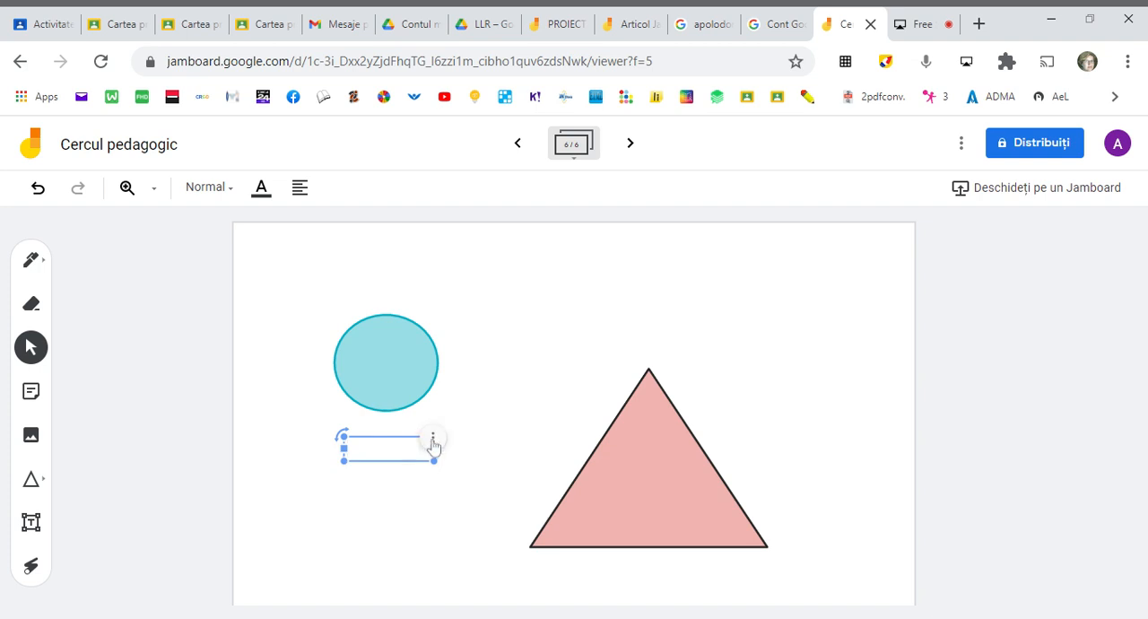
{"action": "left_click_drag", "start_coordinate": [438, 465], "coordinate": [476, 470]}
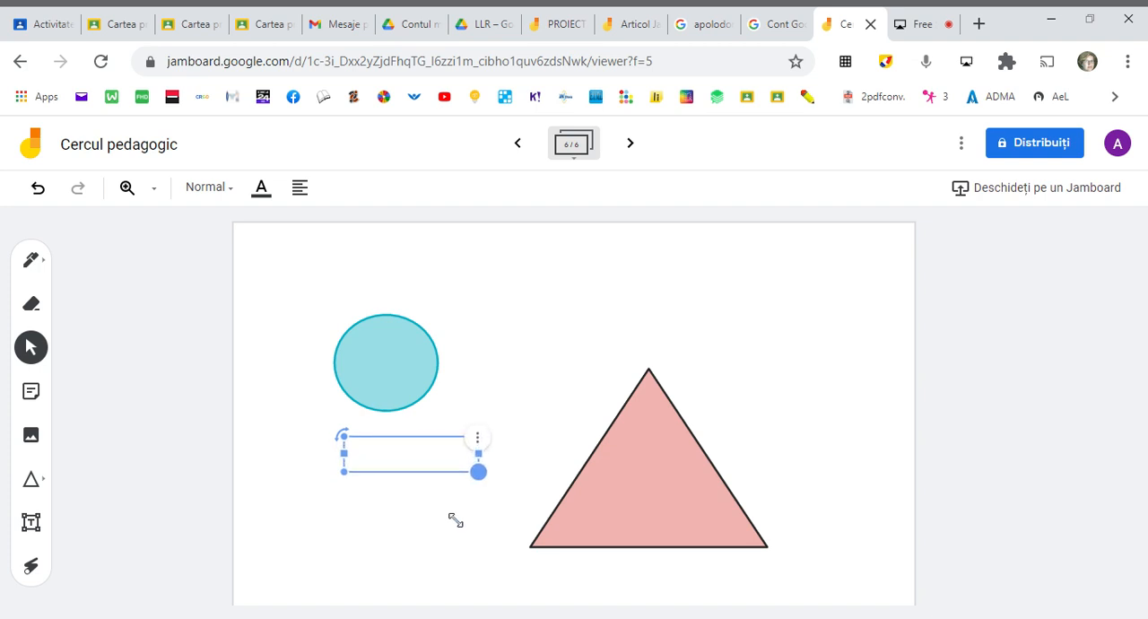
{"action": "left_click", "coordinate": [485, 440]}
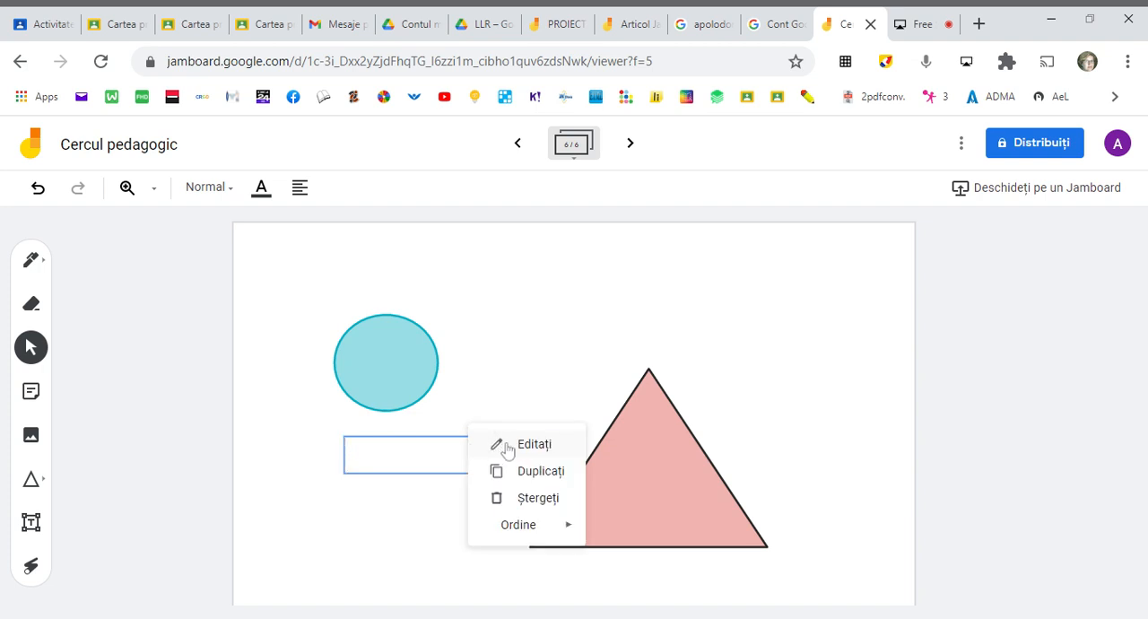
{"action": "left_click", "coordinate": [503, 449]}
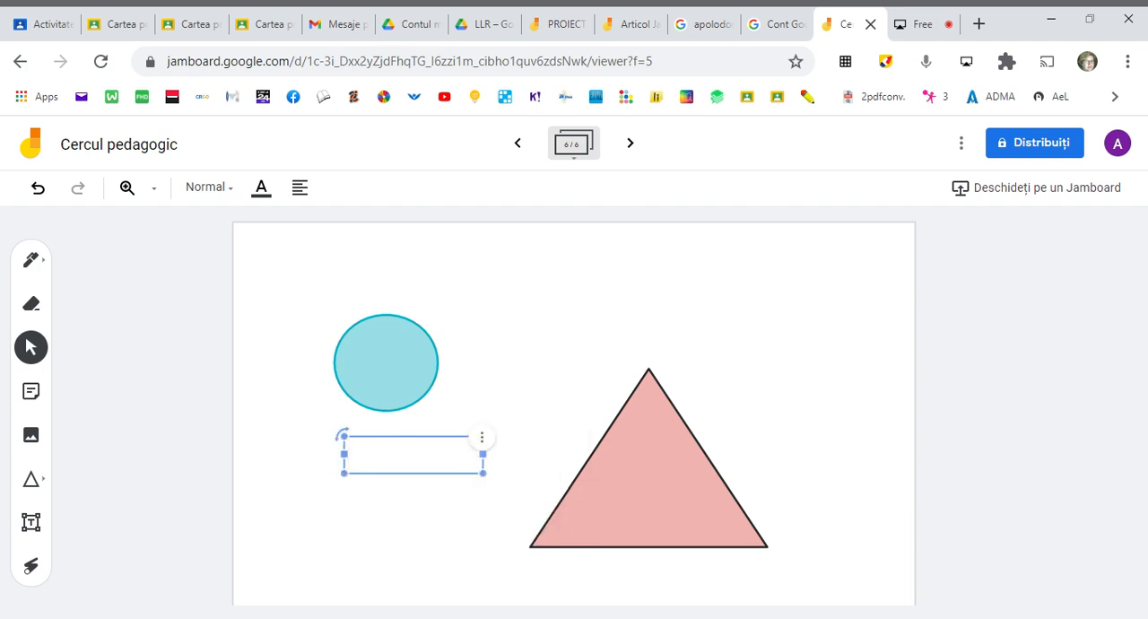
{"action": "type", "text": "Forme geometrice"}
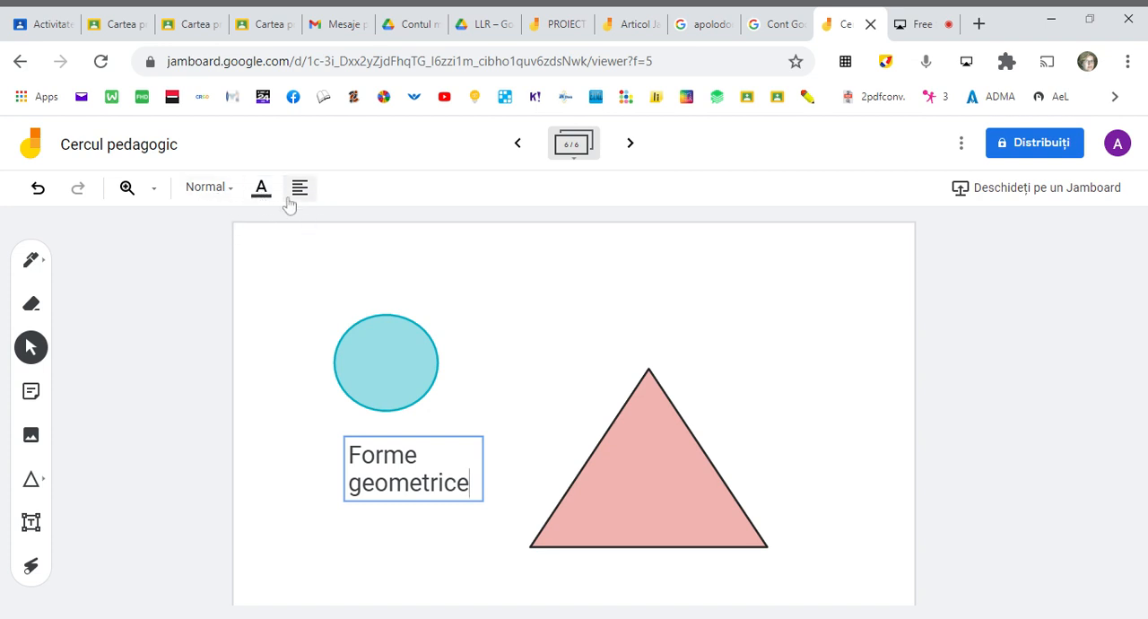
- Format the "Forme geometrice" text with the Afișaj style and blue color
{"action": "left_click", "coordinate": [230, 197]}
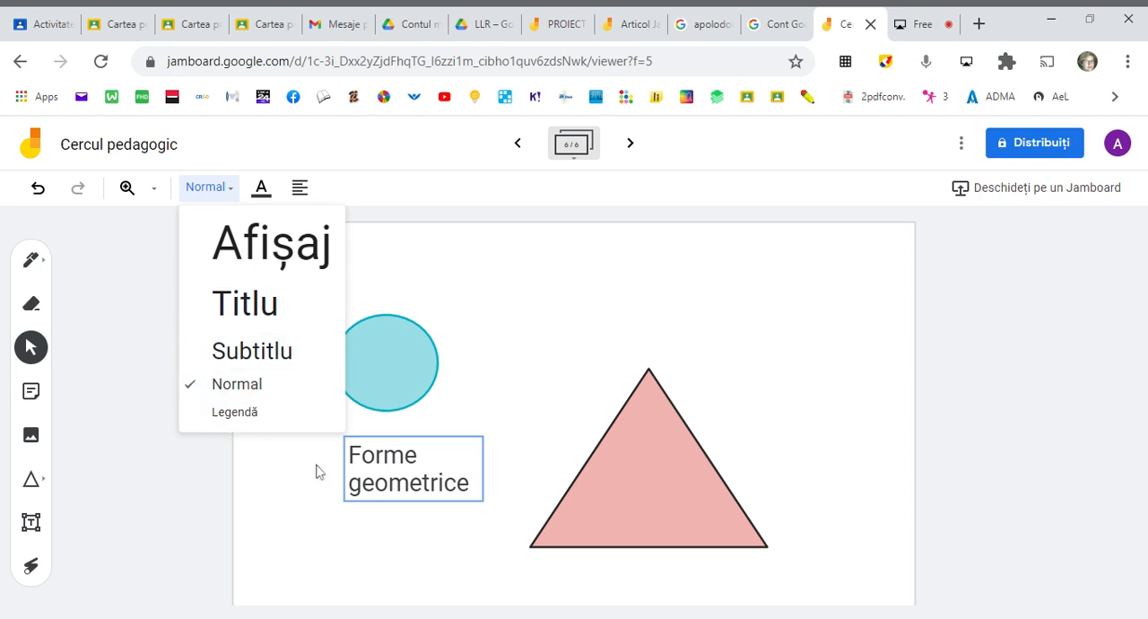
{"action": "left_click", "coordinate": [248, 254]}
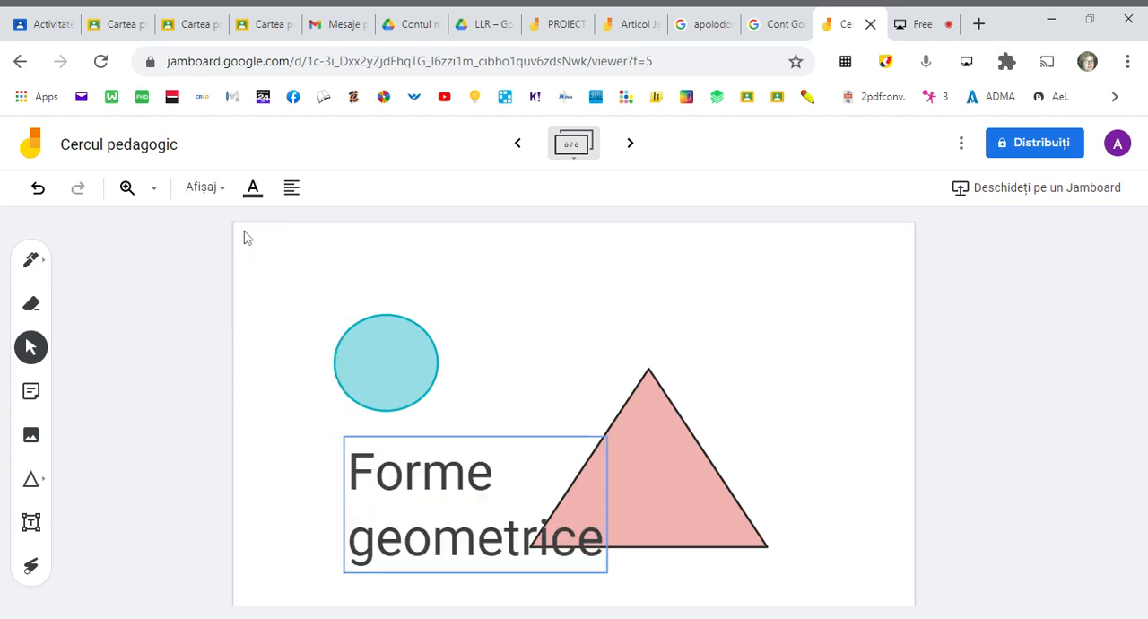
{"action": "left_click", "coordinate": [260, 199]}
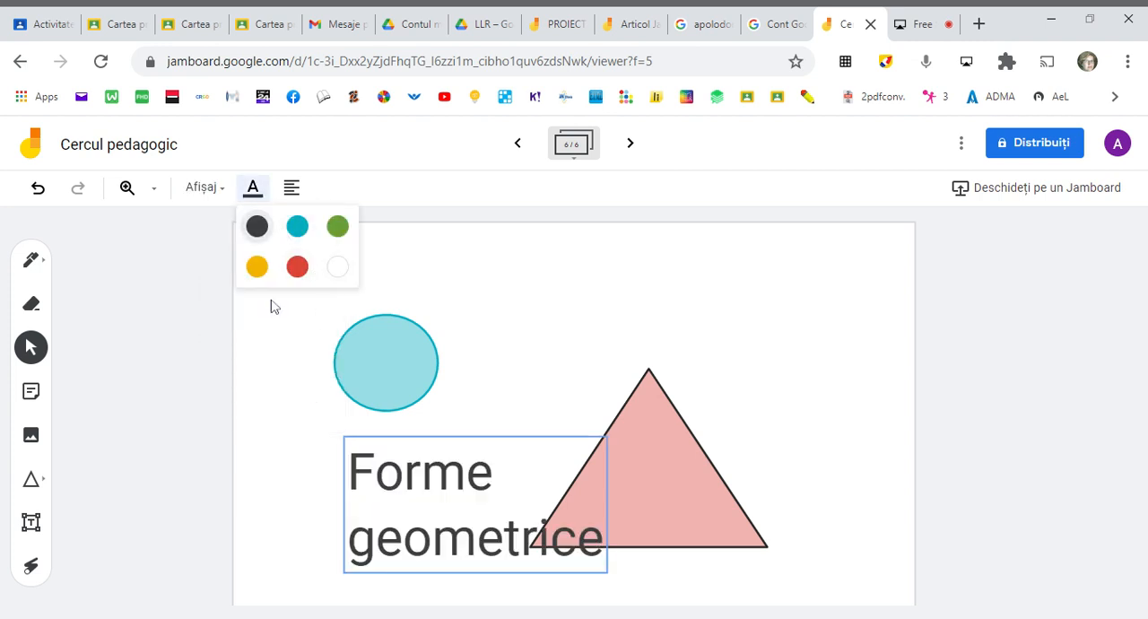
{"action": "left_click", "coordinate": [297, 227]}
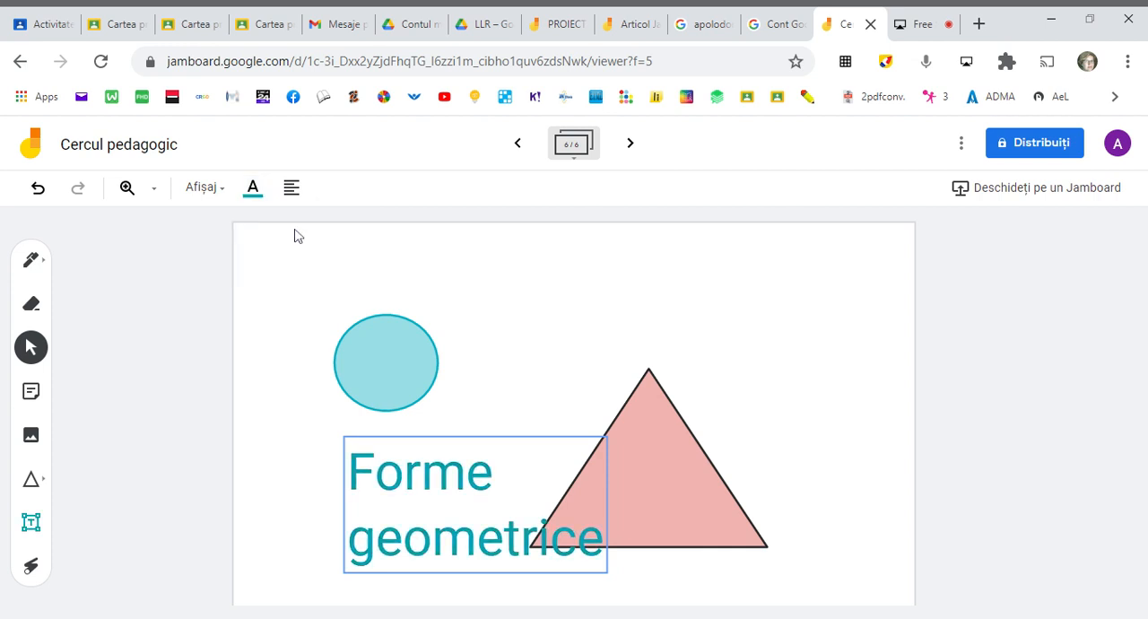
- Center-align the "Forme geometrice" text and move its box to the top of the frame, just above the triangle
{"action": "left_click", "coordinate": [449, 512]}
{"action": "left_click", "coordinate": [291, 189]}
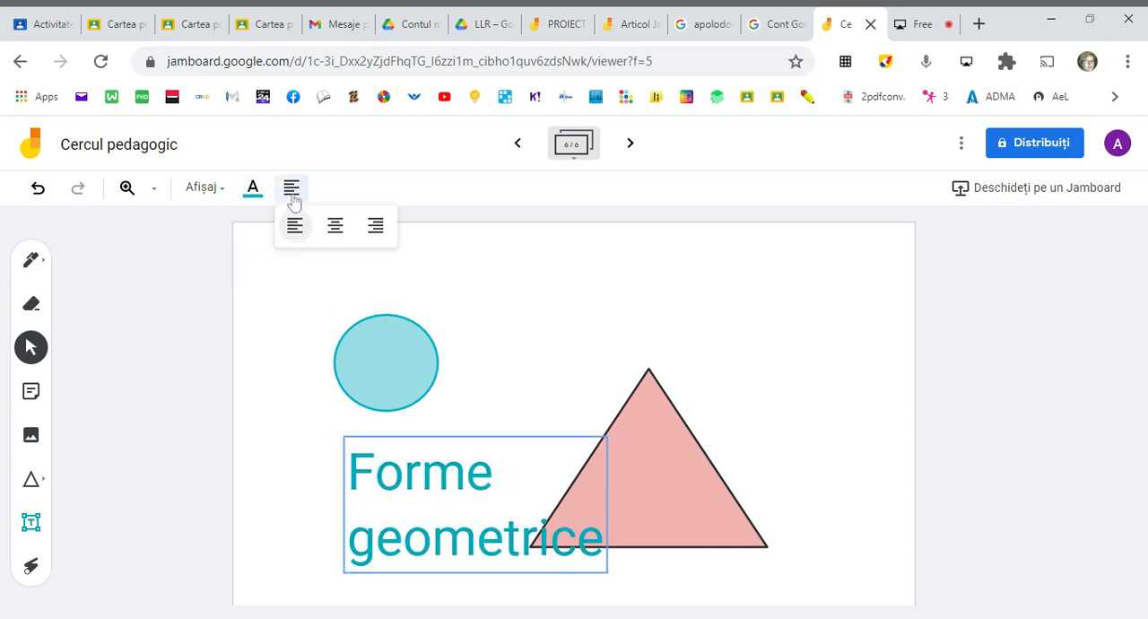
{"action": "left_click", "coordinate": [335, 226]}
{"action": "left_click", "coordinate": [482, 444]}
{"action": "left_click_drag", "start_coordinate": [482, 443], "coordinate": [575, 239]}
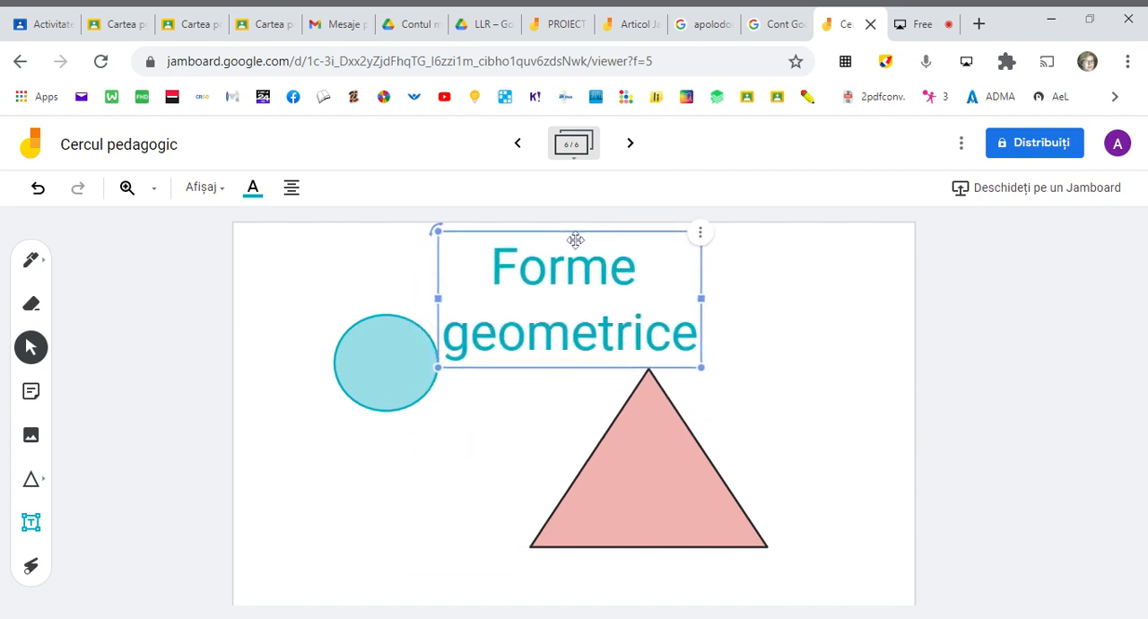
{"action": "left_click", "coordinate": [769, 385]}
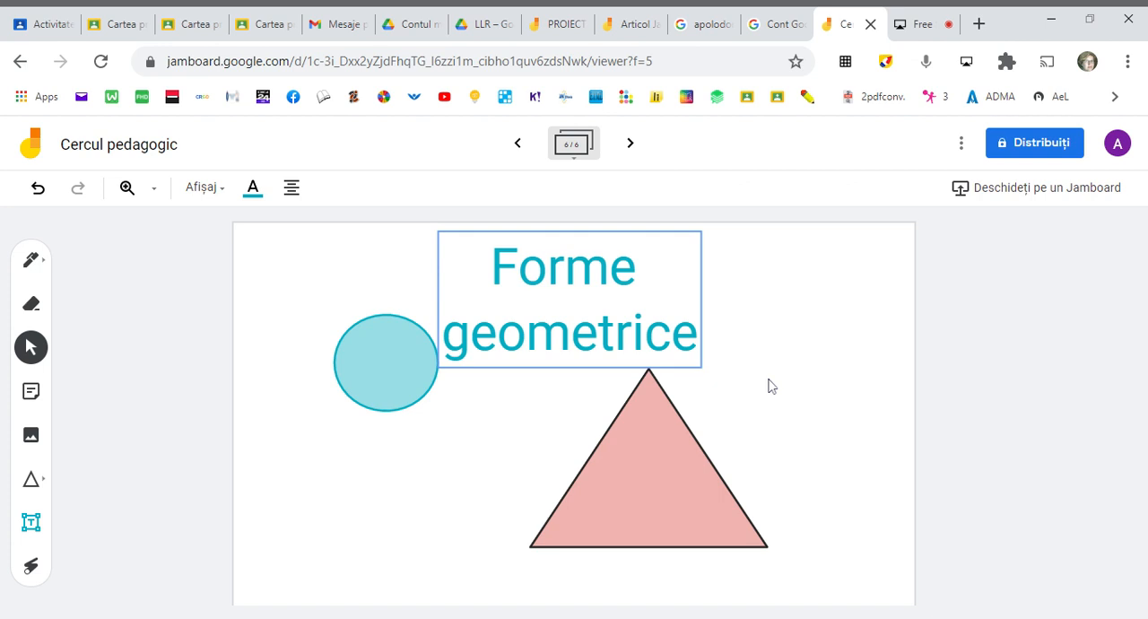
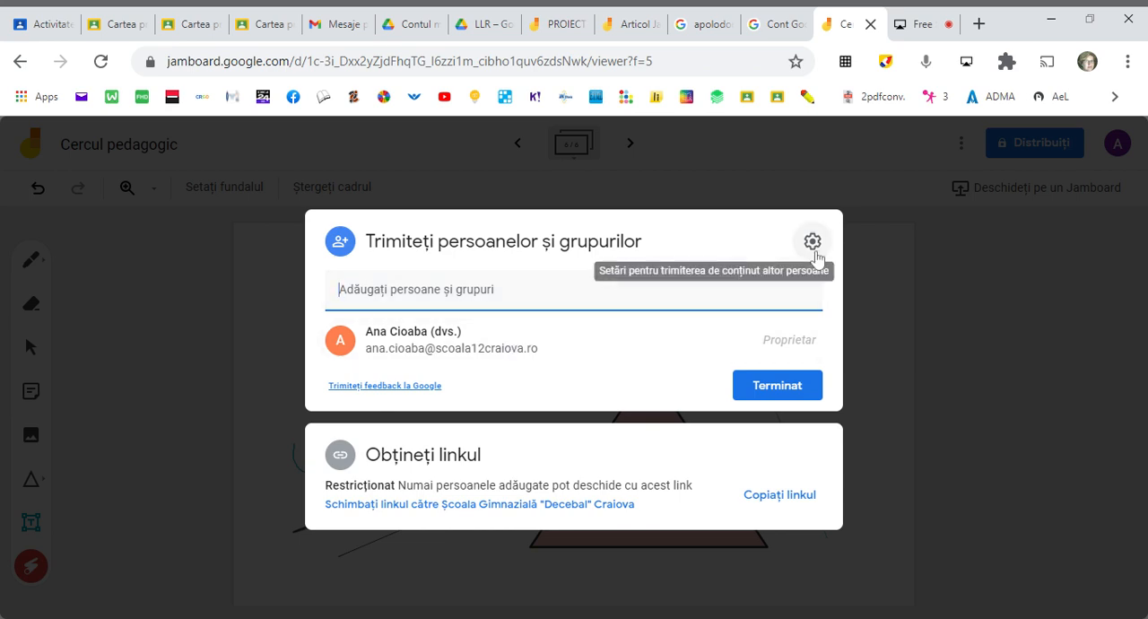
- Add the students' e-mail addresses as recipients for sharing the "Cercul pedagogic" board
{"action": "left_click", "coordinate": [539, 290]}
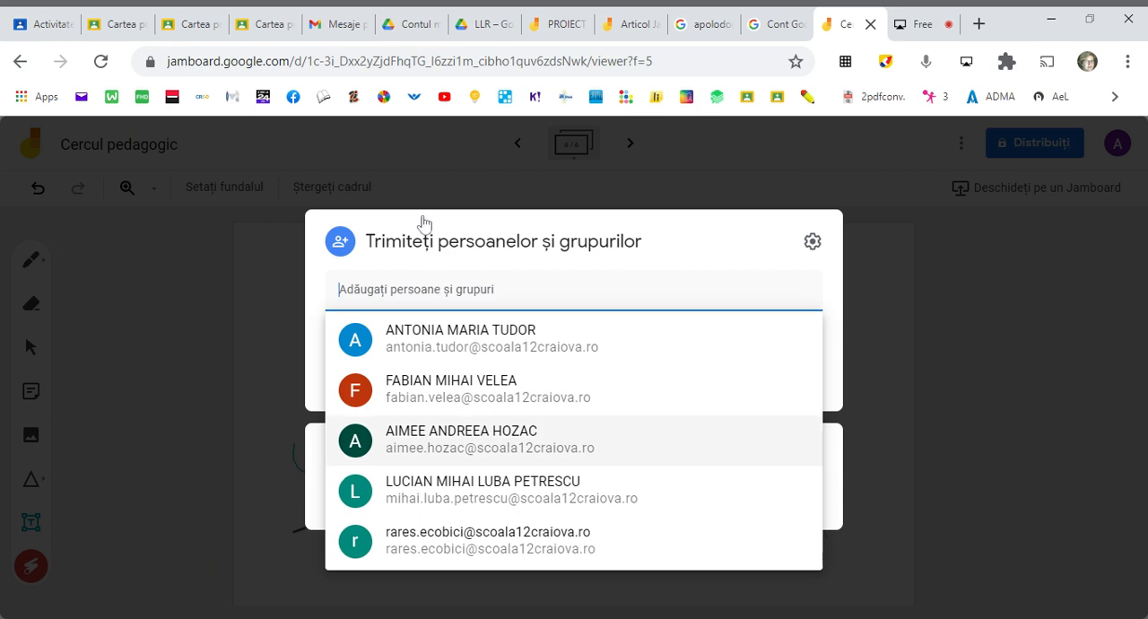
{"action": "left_click", "coordinate": [426, 223]}
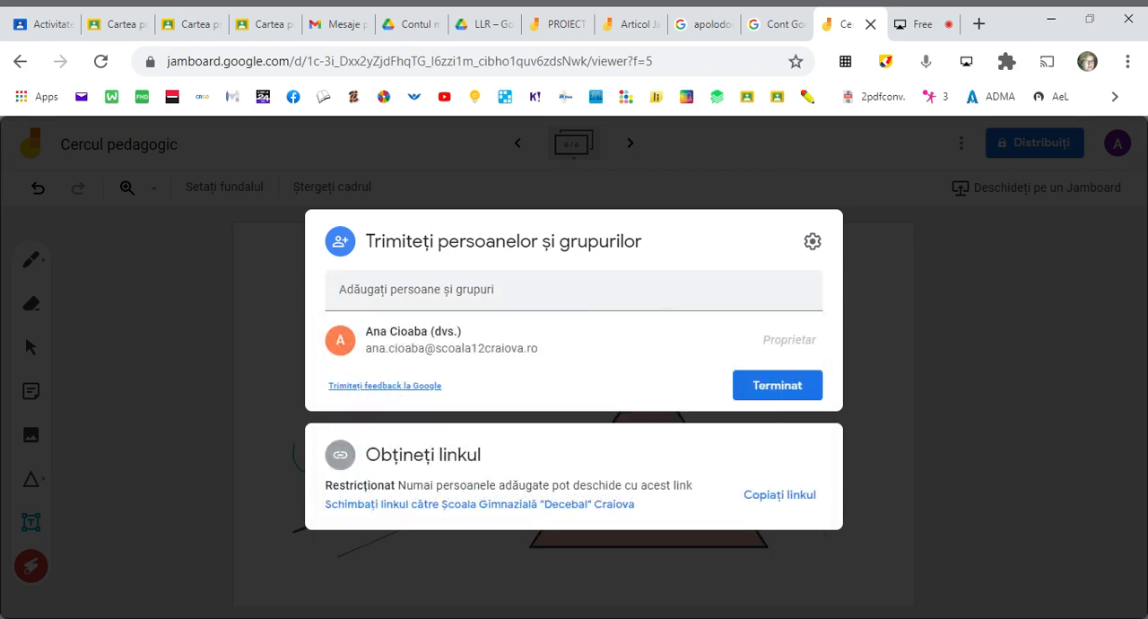
{"action": "left_click", "coordinate": [574, 289]}
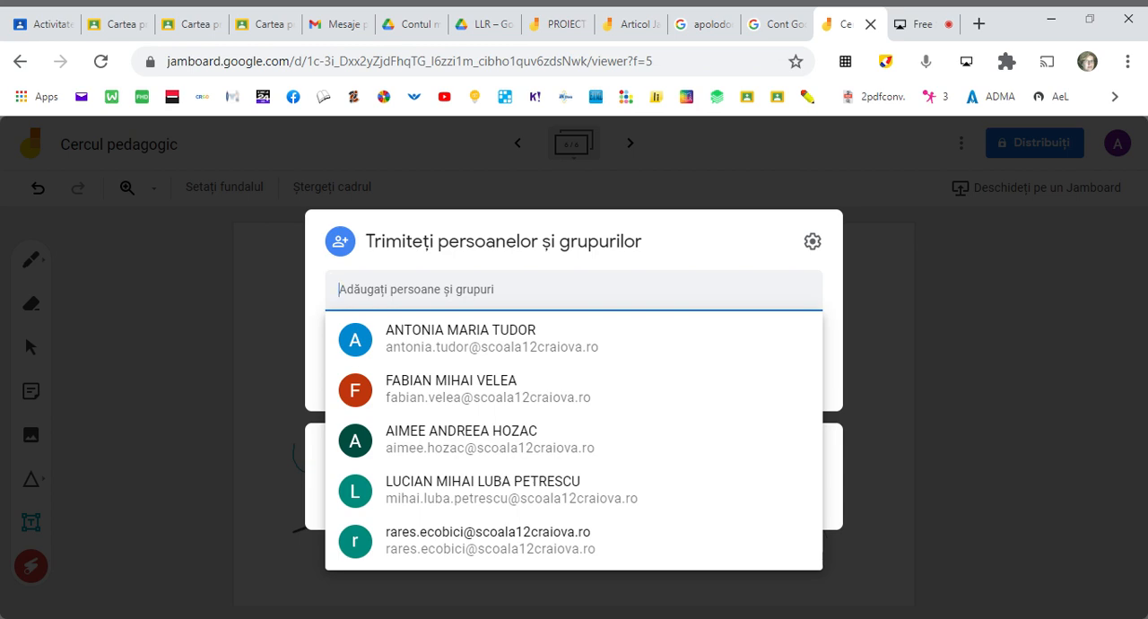
{"action": "key", "text": "ctrl+v"}
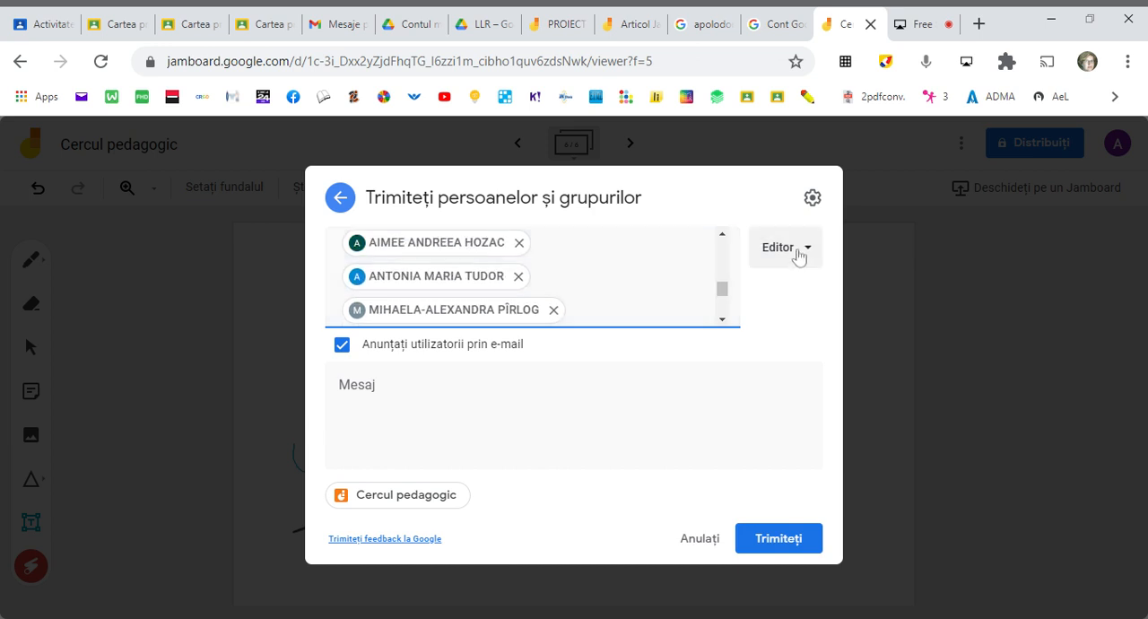
- Switch the recipients' permission to Cititor and back to Editor, and leave sharing without sending the invitations
{"action": "left_click", "coordinate": [801, 251]}
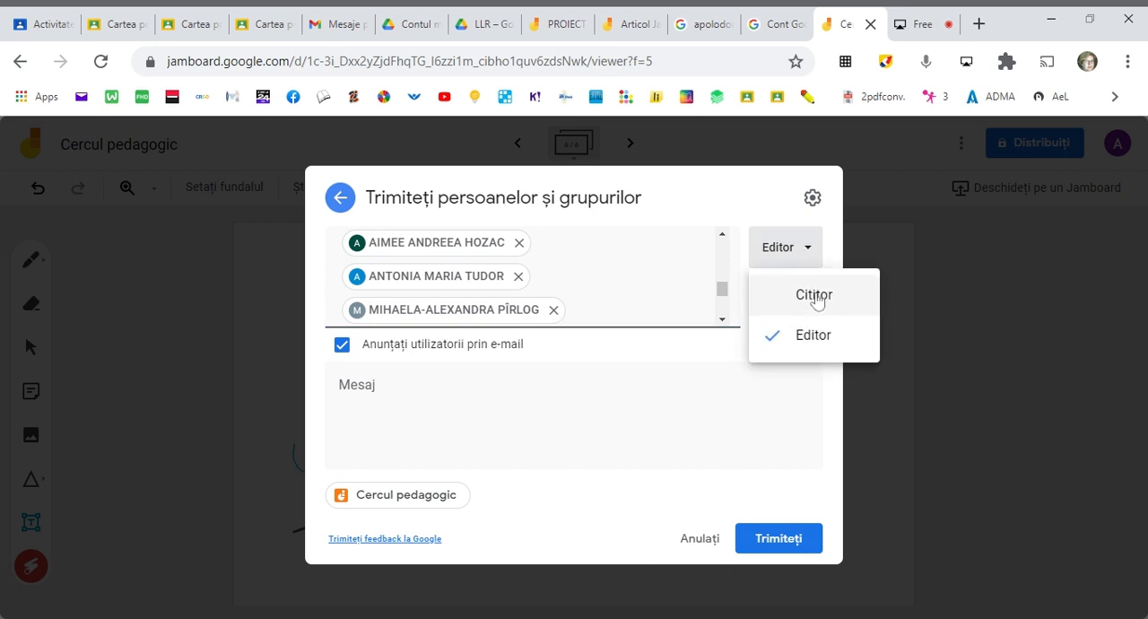
{"action": "left_click", "coordinate": [817, 301]}
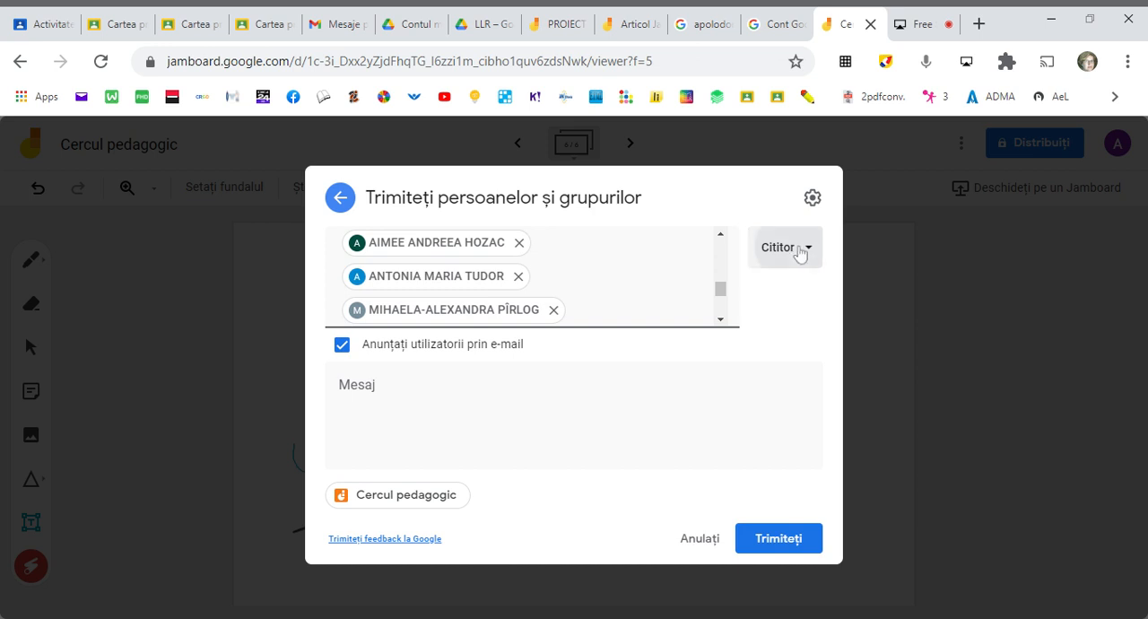
{"action": "left_click", "coordinate": [802, 250]}
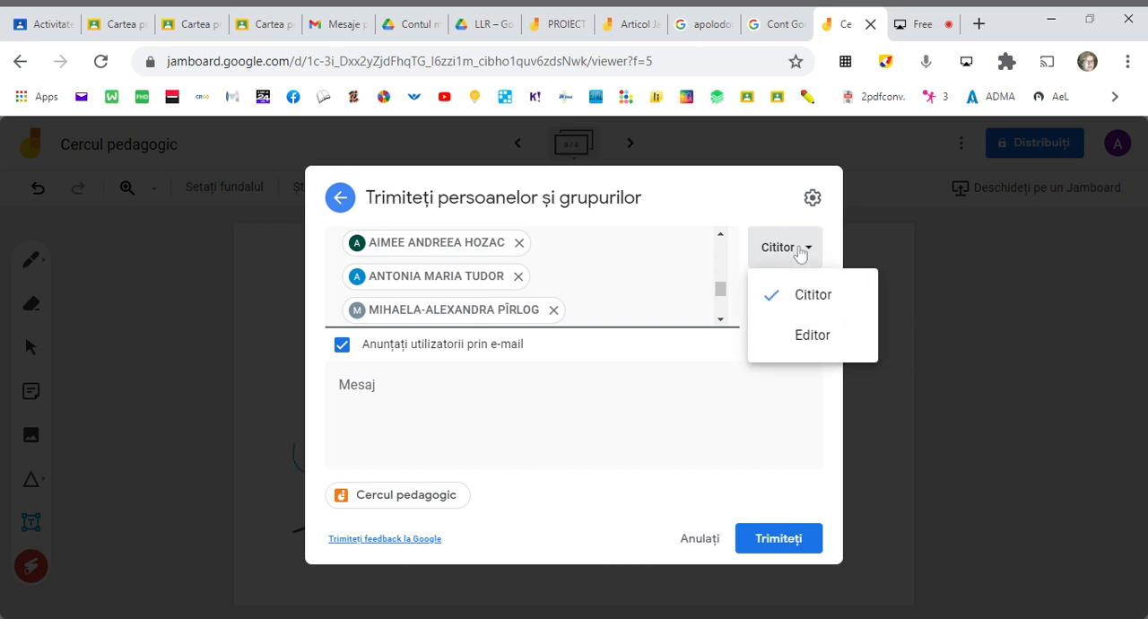
{"action": "left_click", "coordinate": [795, 338]}
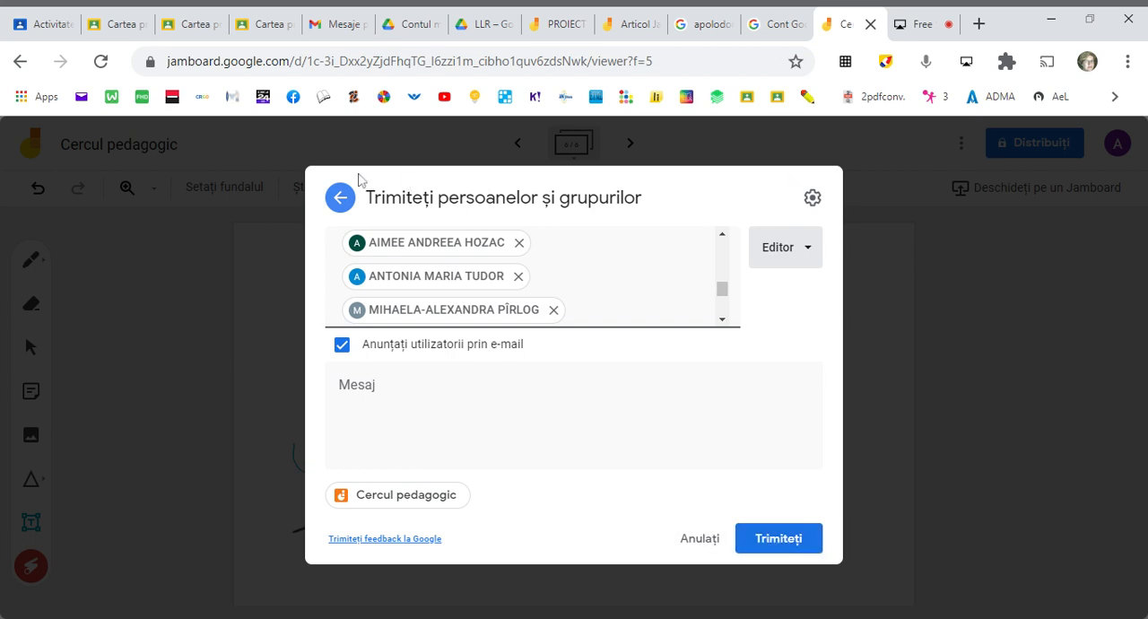
{"action": "left_click", "coordinate": [340, 198]}
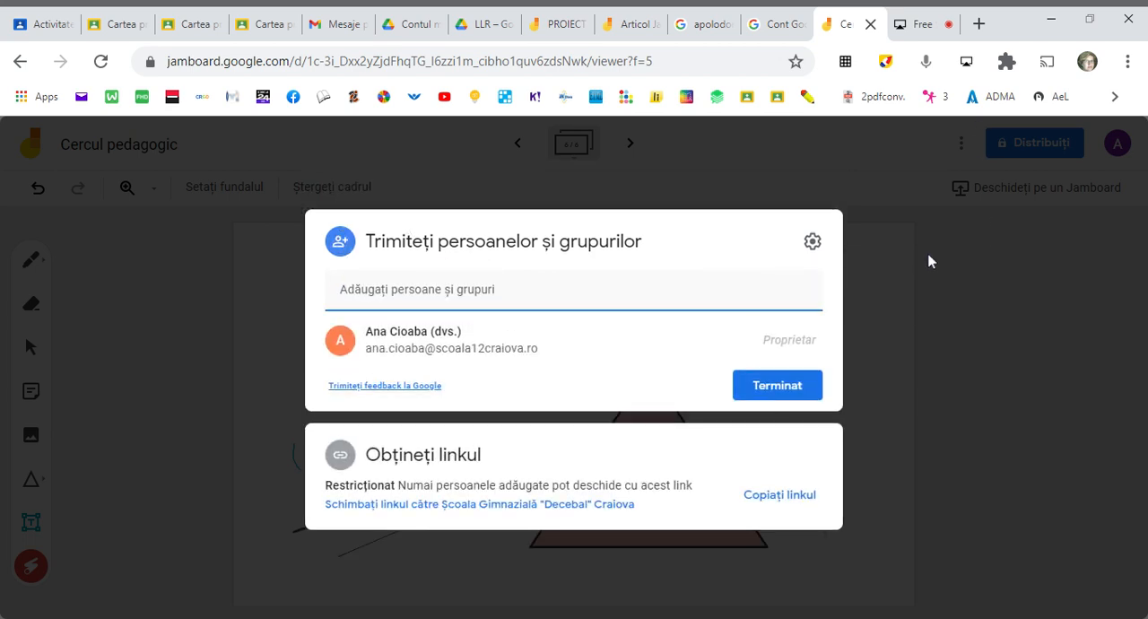
{"action": "left_click", "coordinate": [928, 261]}
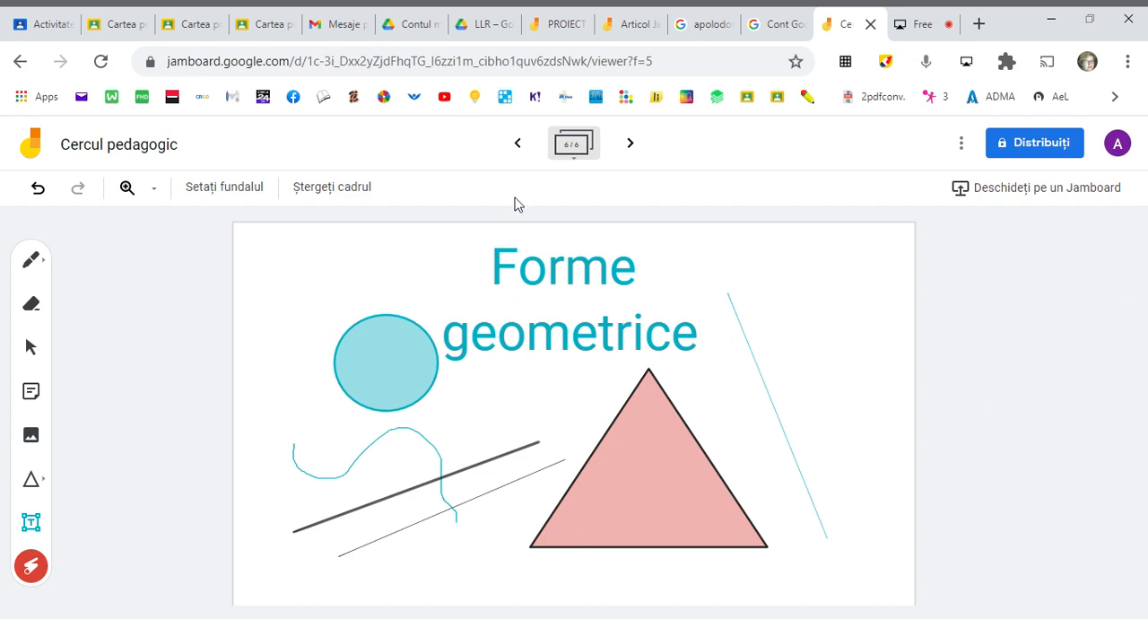
- Switch to the LIMBA ȘI LITERATURA ROMÂNĂ course in Google Classroom and start a new assignment (Temă)
{"action": "left_click", "coordinate": [54, 24]}
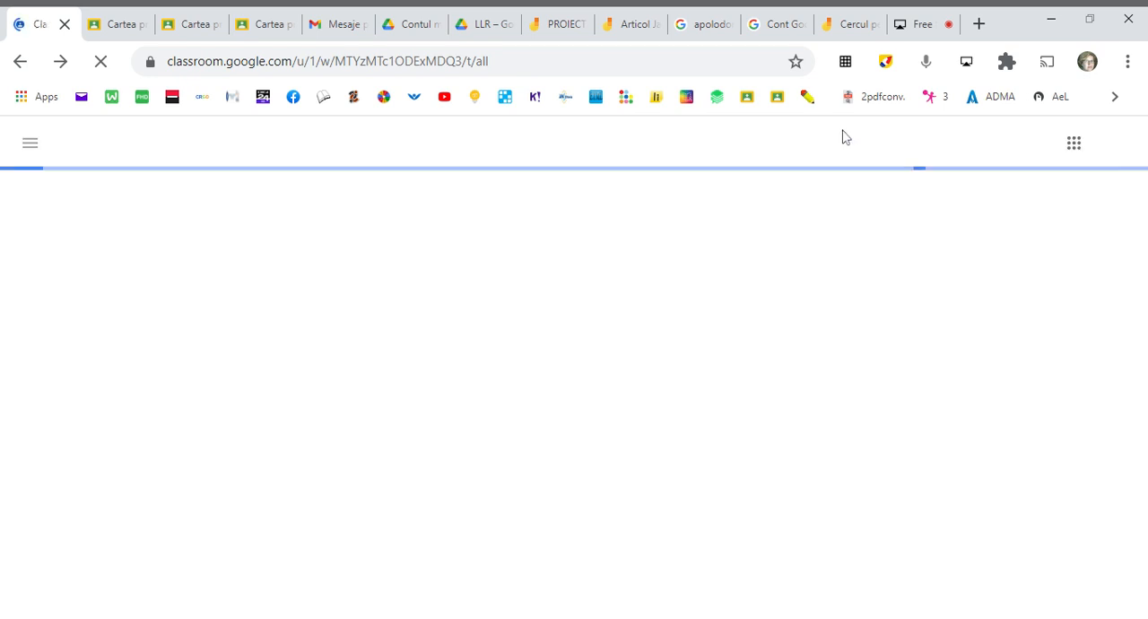
{"action": "left_click", "coordinate": [920, 27]}
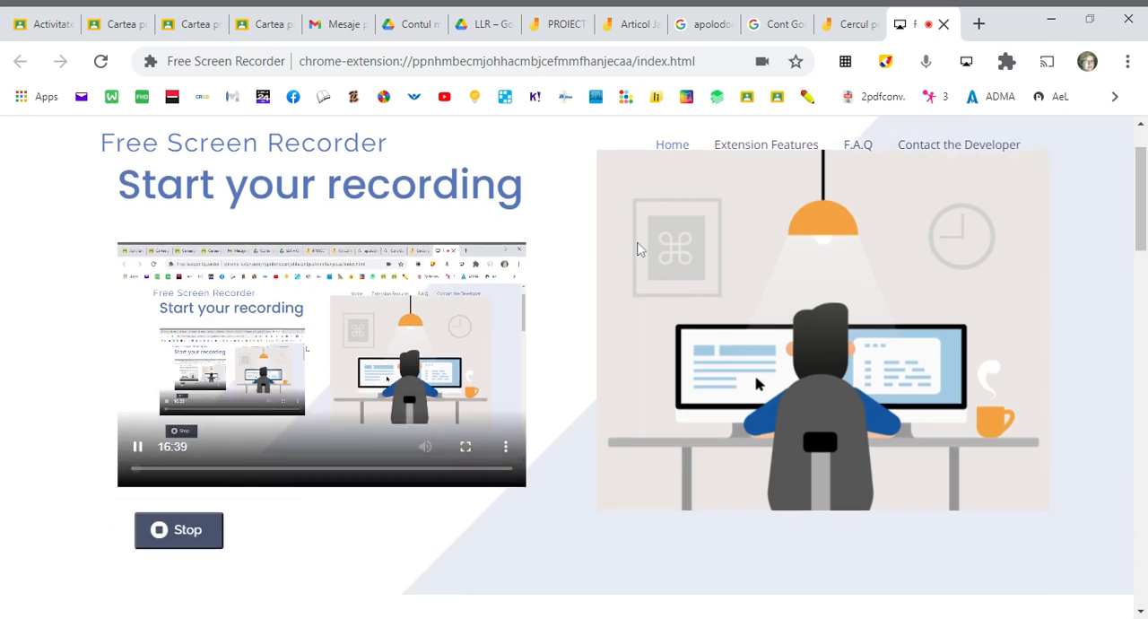
{"action": "left_click", "coordinate": [34, 16]}
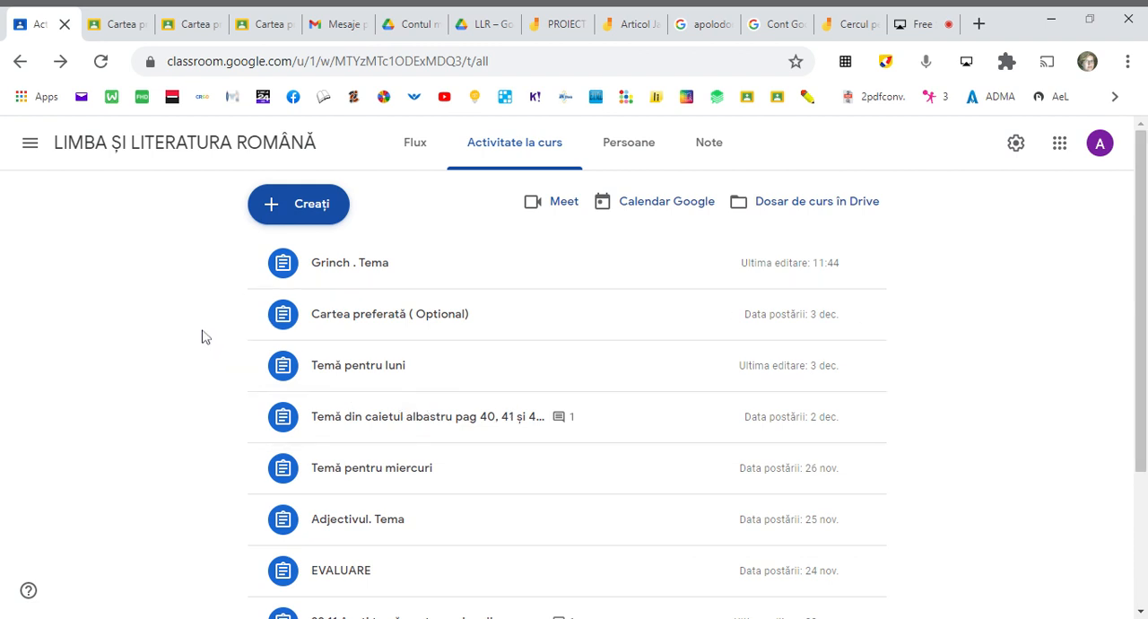
{"action": "left_click", "coordinate": [310, 206]}
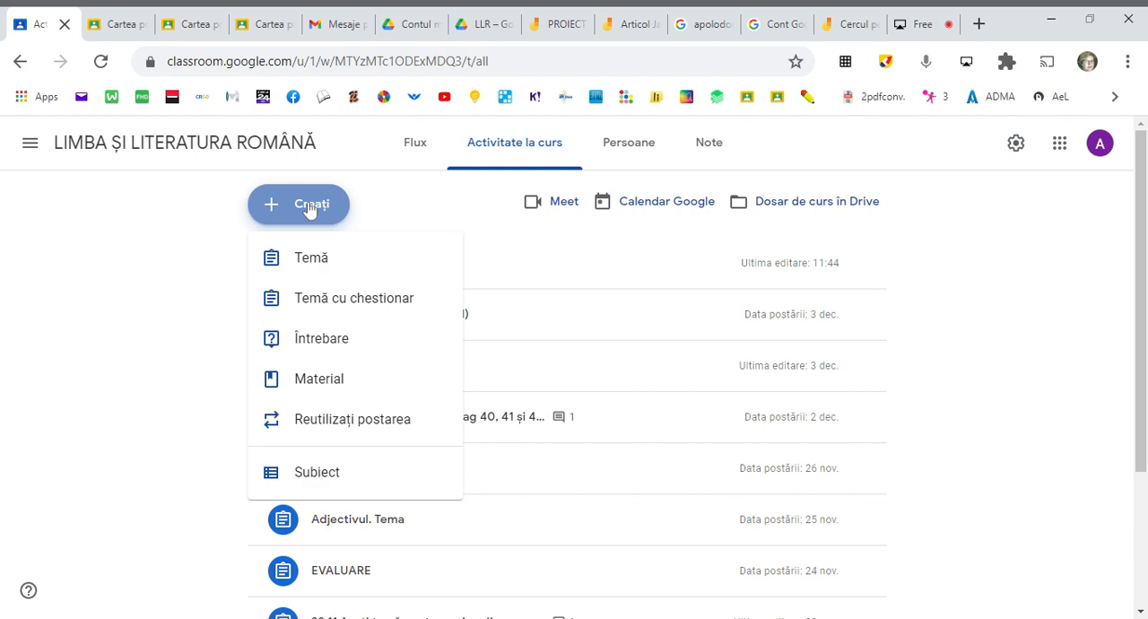
{"action": "left_click", "coordinate": [305, 263]}
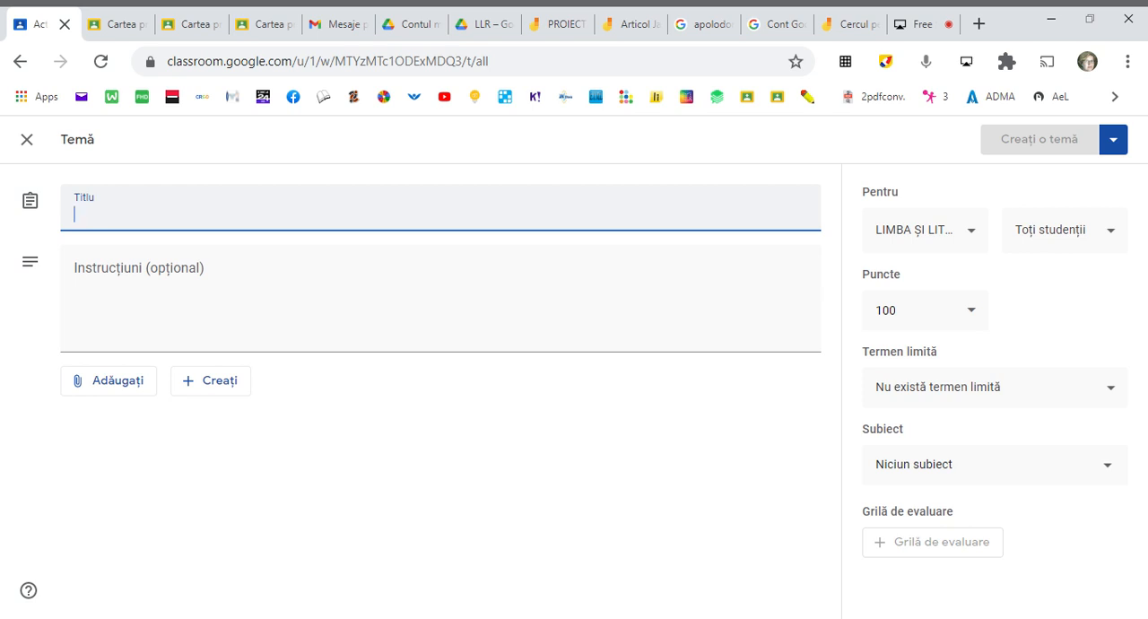
- Title the assignment "Grinch -insușiri"
{"action": "type", "text": "Grinch"}
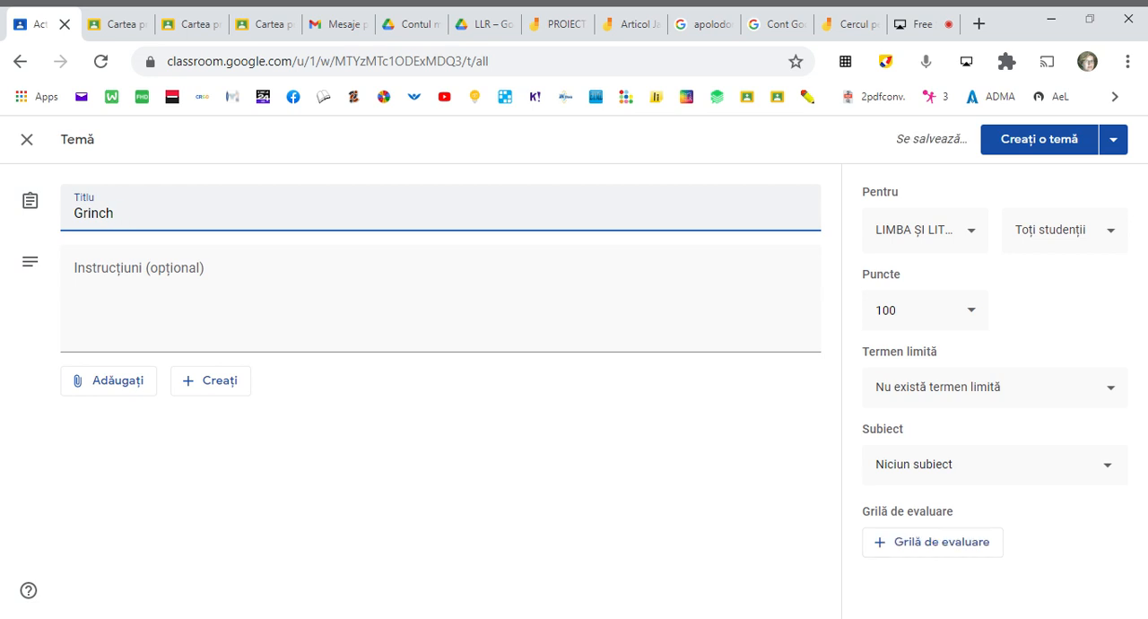
{"action": "type", "text": "-insușiri"}
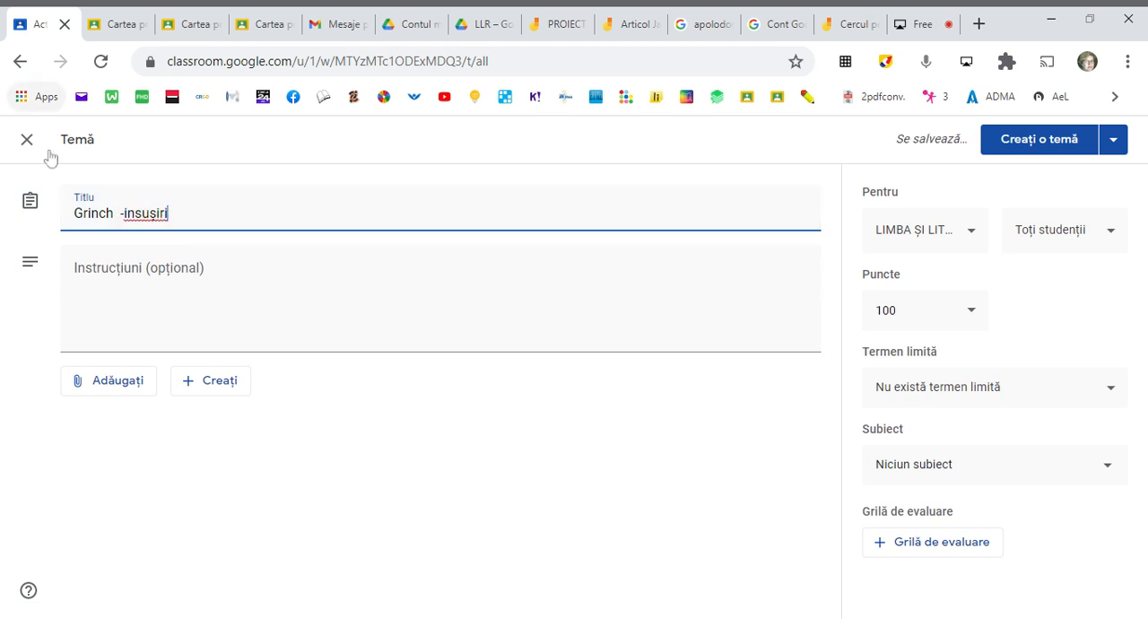
{"action": "key", "text": "Tab"}
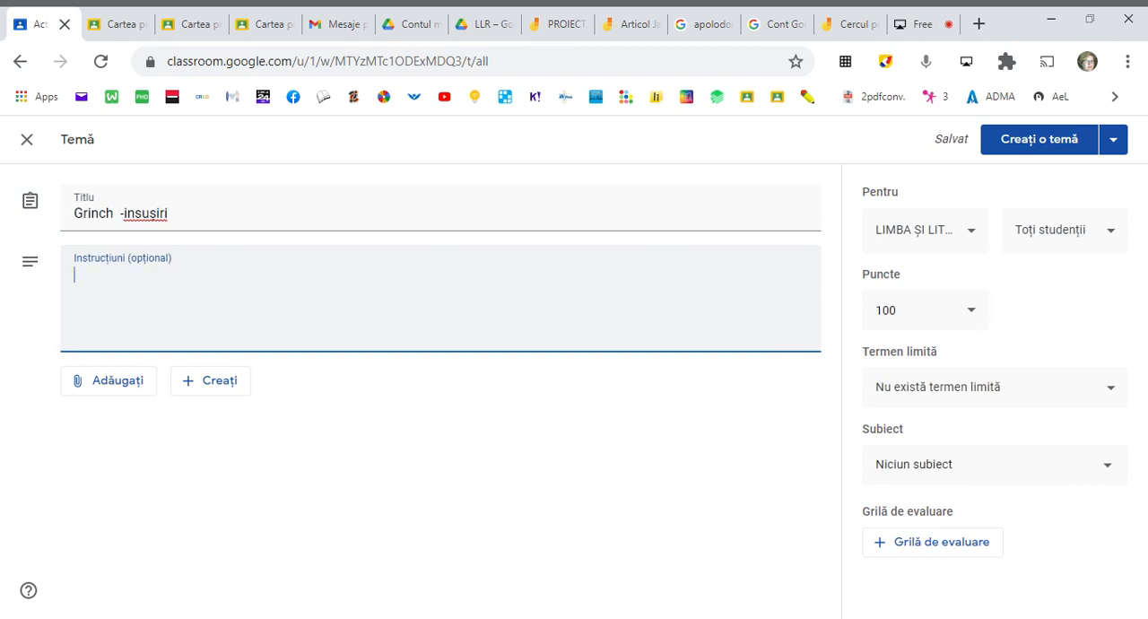
- Enter the assignment instructions "Pe tabla de mai jos notați câteva însușiri ale acestui personaj."
{"action": "type", "text": "Pe tabla d emai j"}
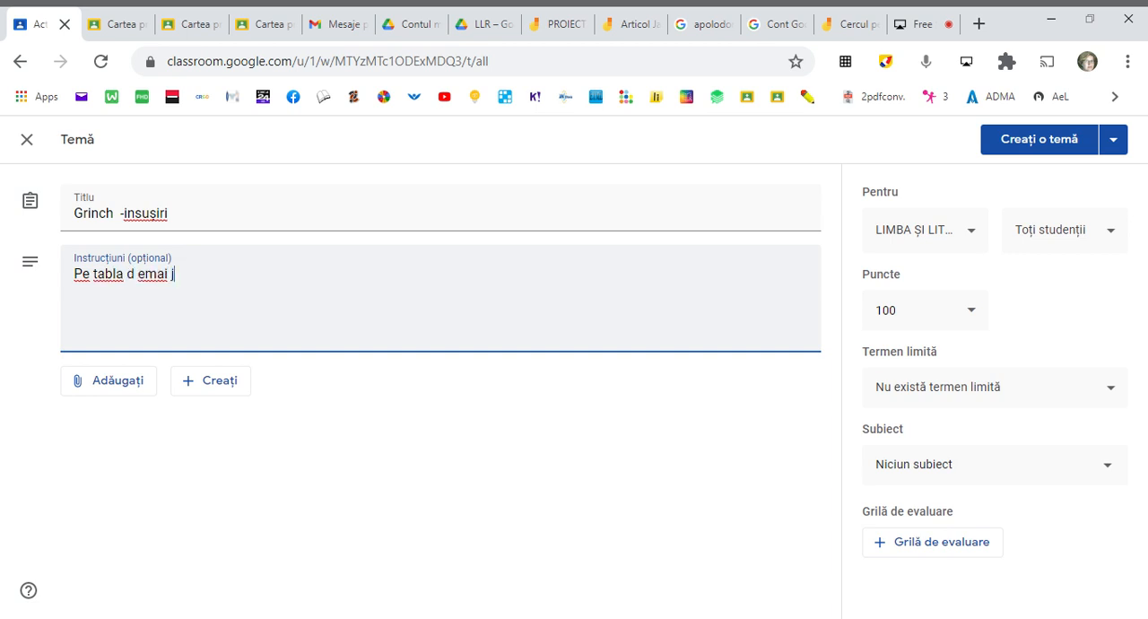
{"action": "type", "text": "os "}
{"action": "type", "text": "notaț"}
{"action": "type", "text": "i că"}
{"action": "type", "text": "teva îns"}
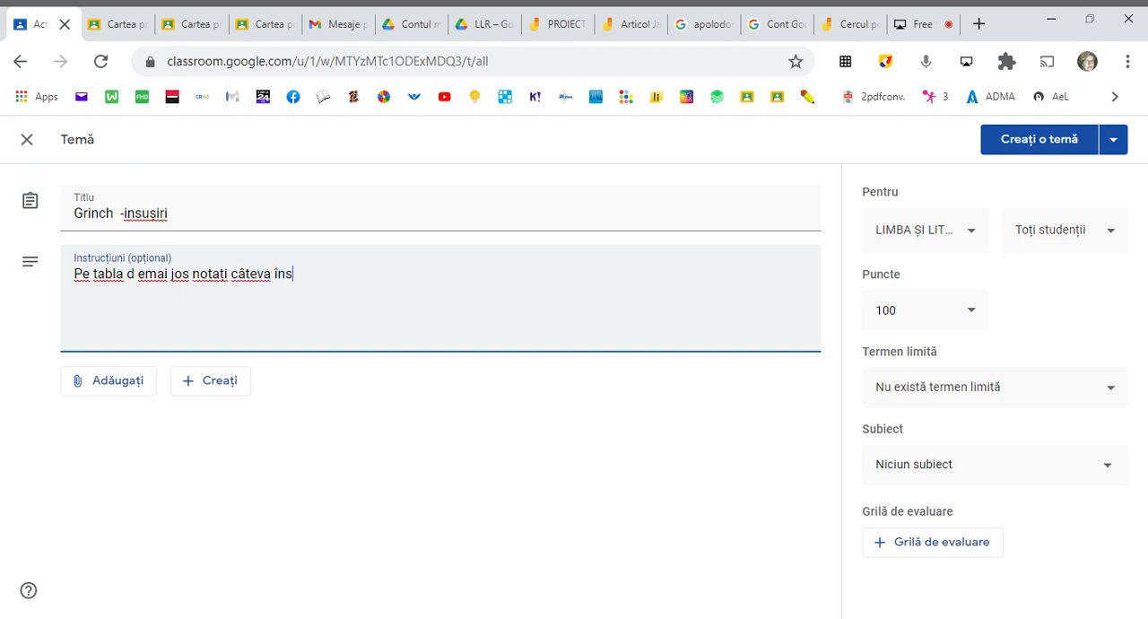
{"action": "type", "text": "ușiri ale acestui personaj"}
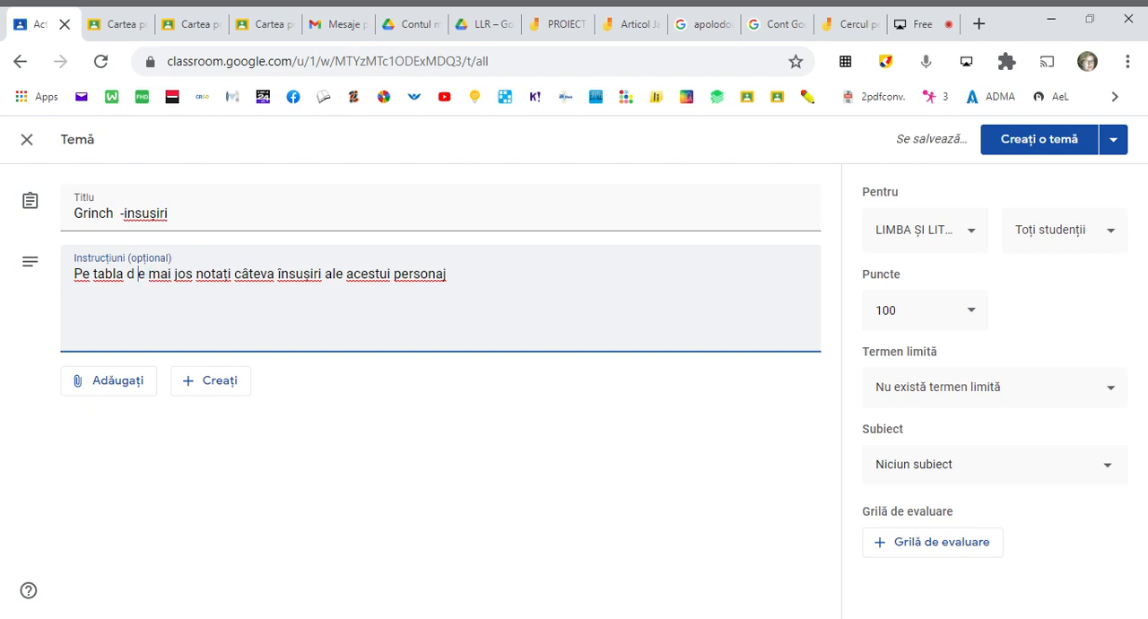
{"action": "key", "text": "BackSpace"}
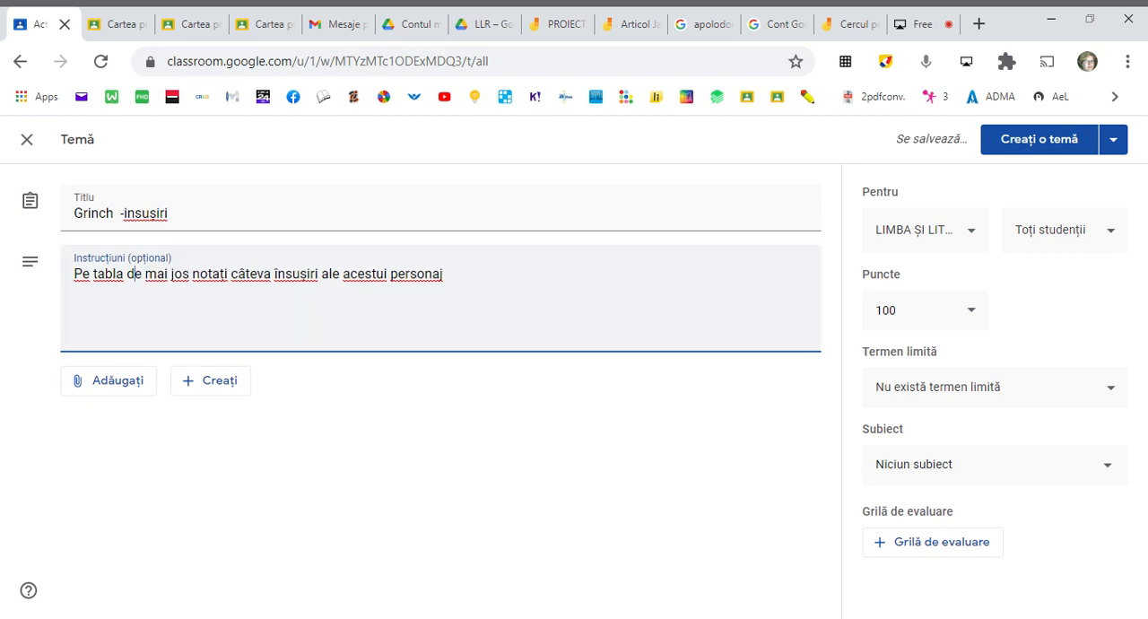
{"action": "type", "text": "."}
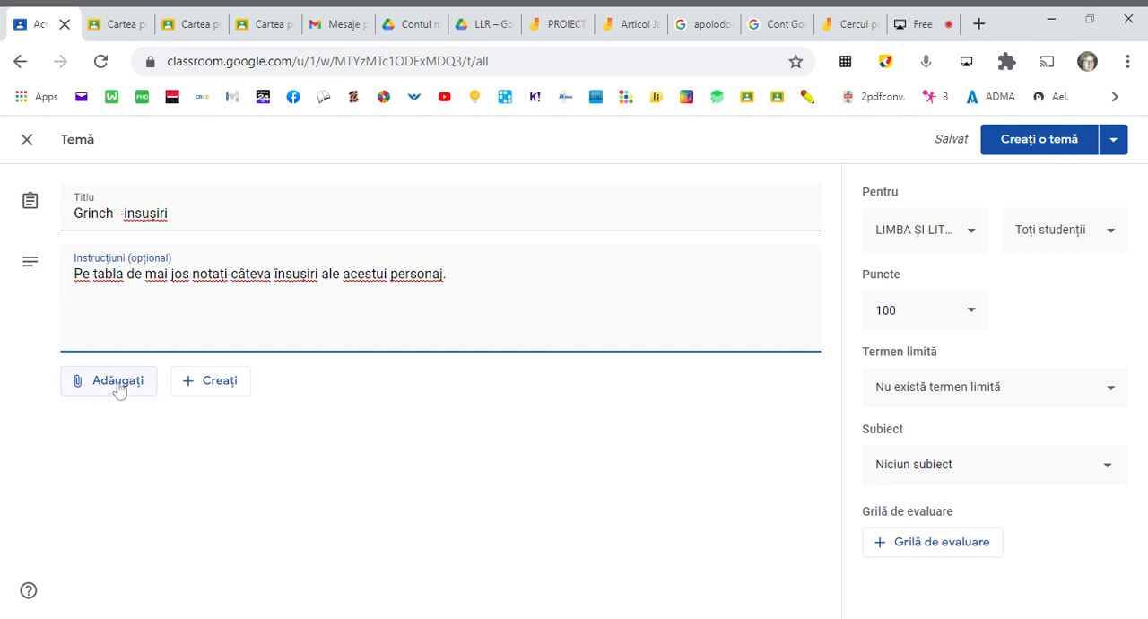
{"action": "left_click", "coordinate": [120, 388]}
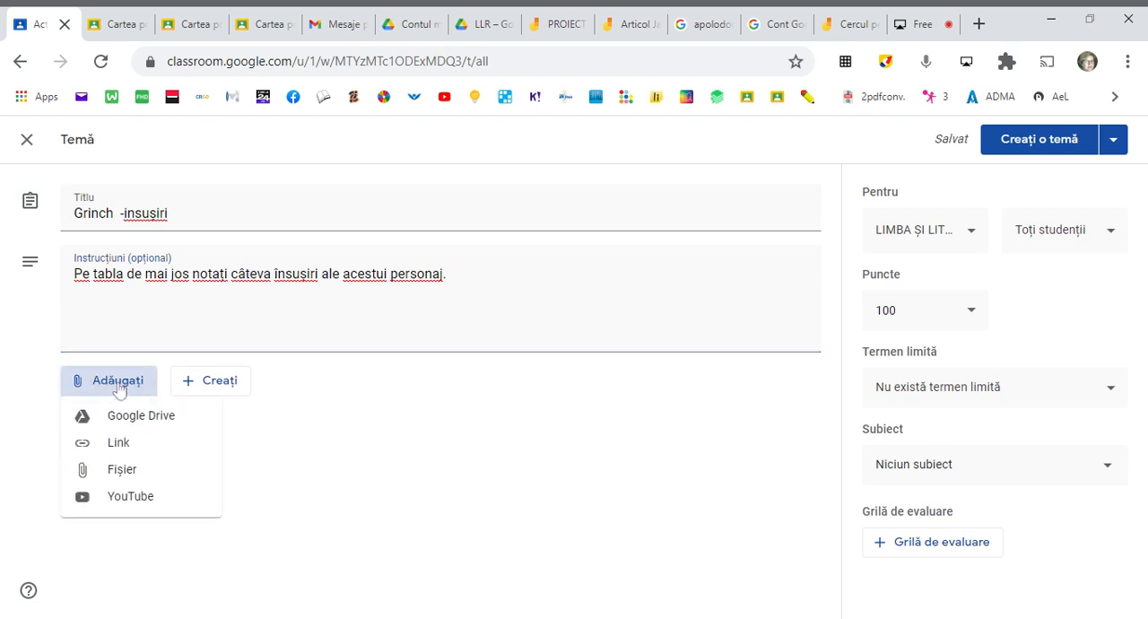
{"action": "left_click", "coordinate": [135, 417]}
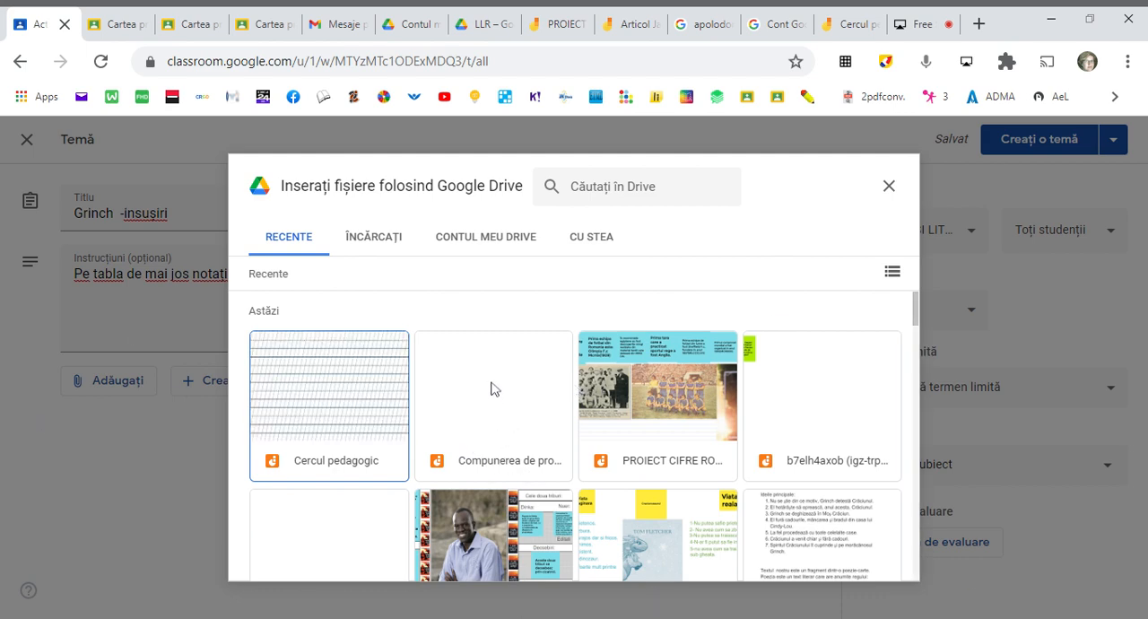
{"action": "left_click", "coordinate": [891, 188]}
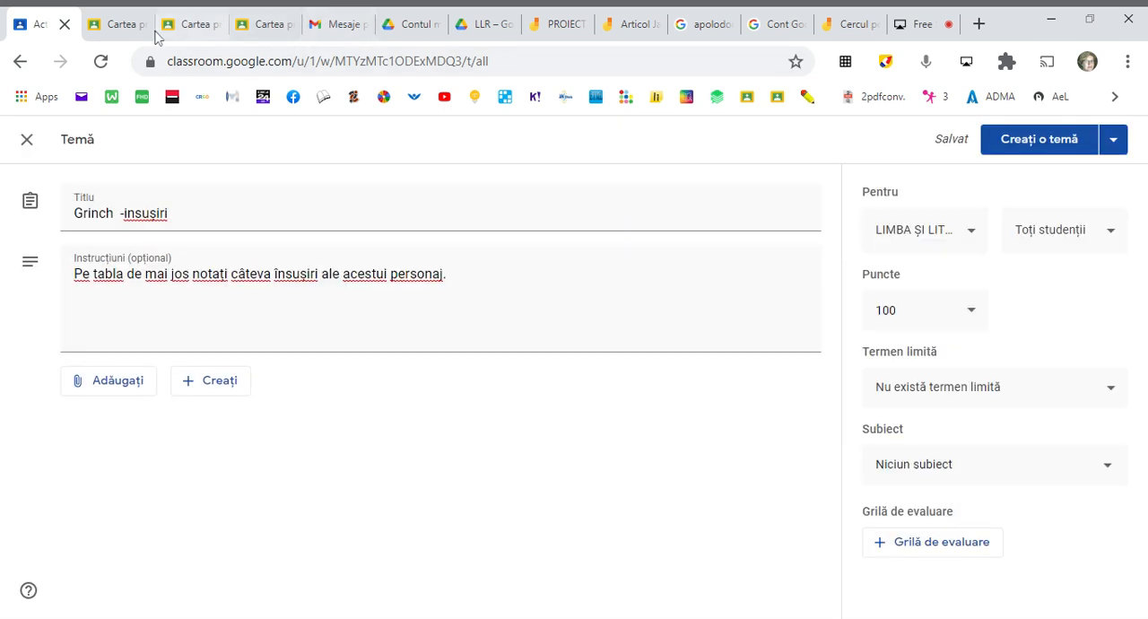
- Switch to the LLR folder in Google Drive and create a new Google Jamboard file there
{"action": "left_click", "coordinate": [481, 25]}
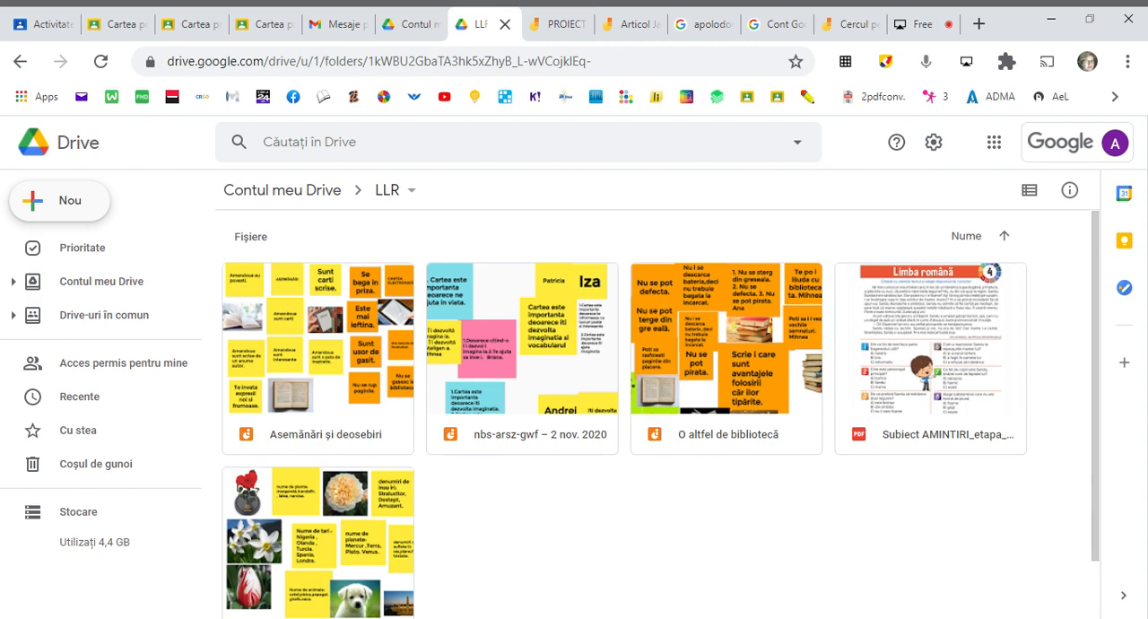
{"action": "left_click", "coordinate": [71, 208]}
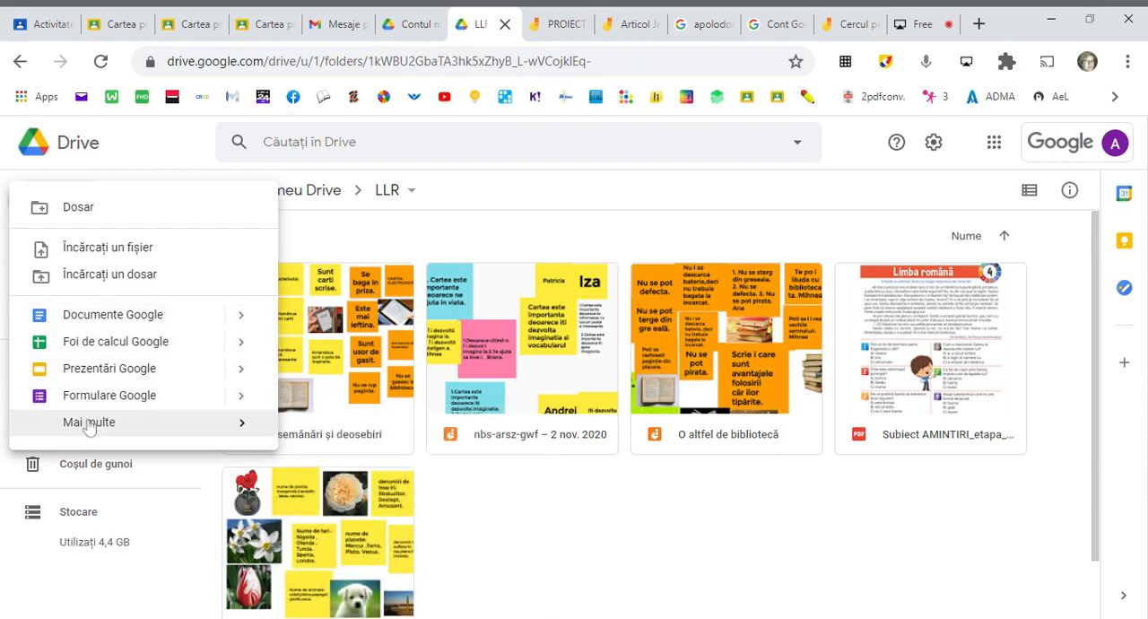
{"action": "mouse_move", "coordinate": [84, 422]}
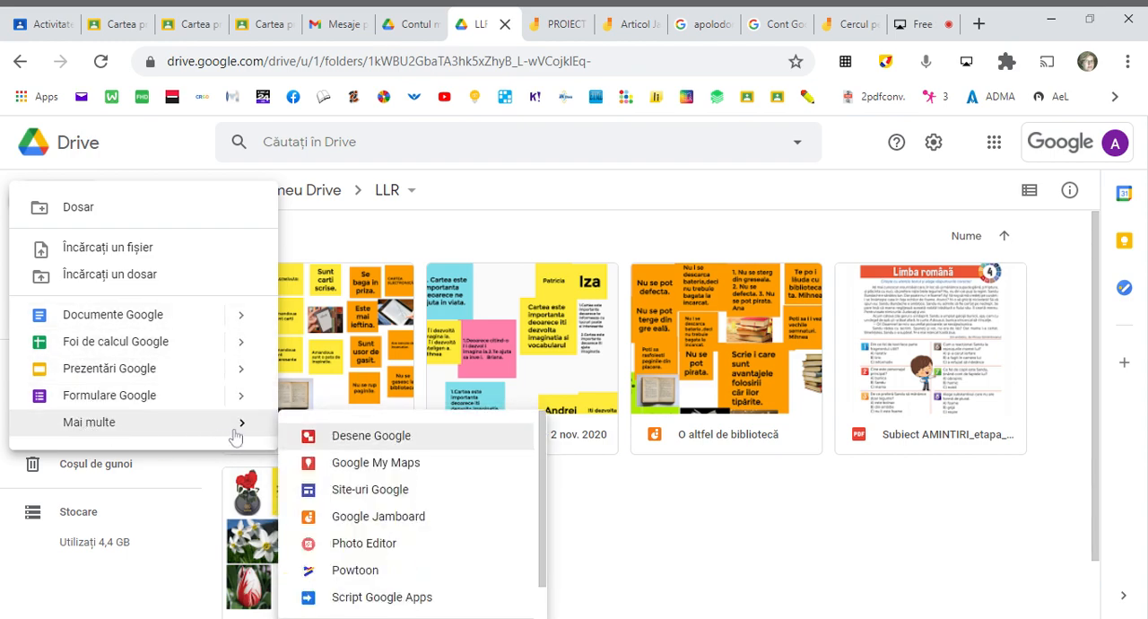
{"action": "left_click", "coordinate": [350, 524]}
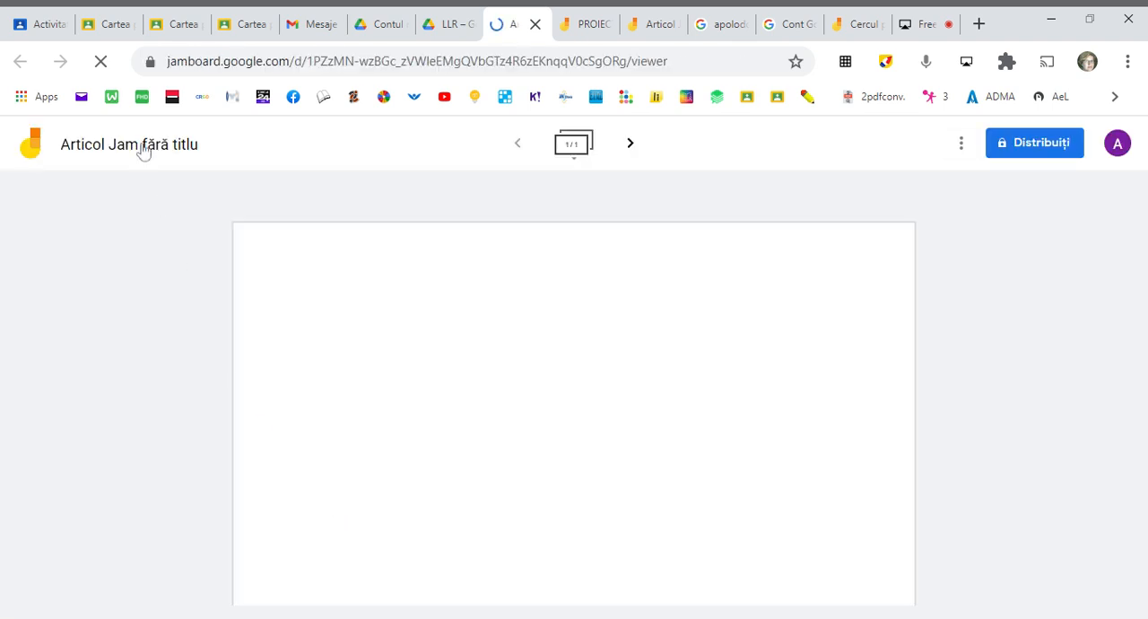
- Rename the new Jam as "Grinch"
{"action": "left_click", "coordinate": [142, 151]}
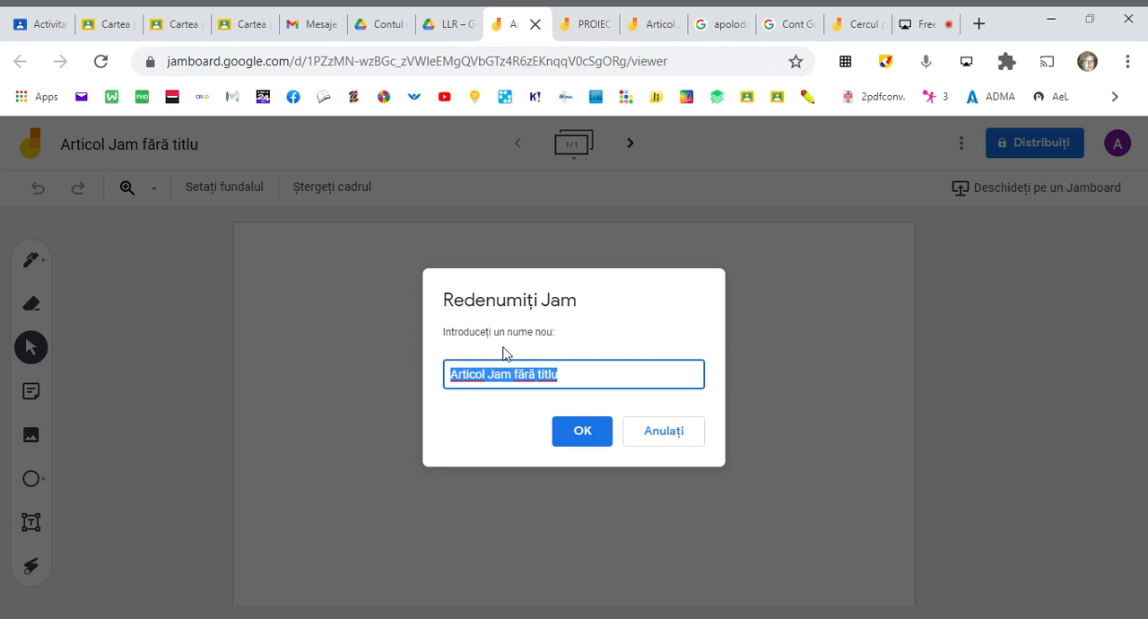
{"action": "type", "text": "Grinch"}
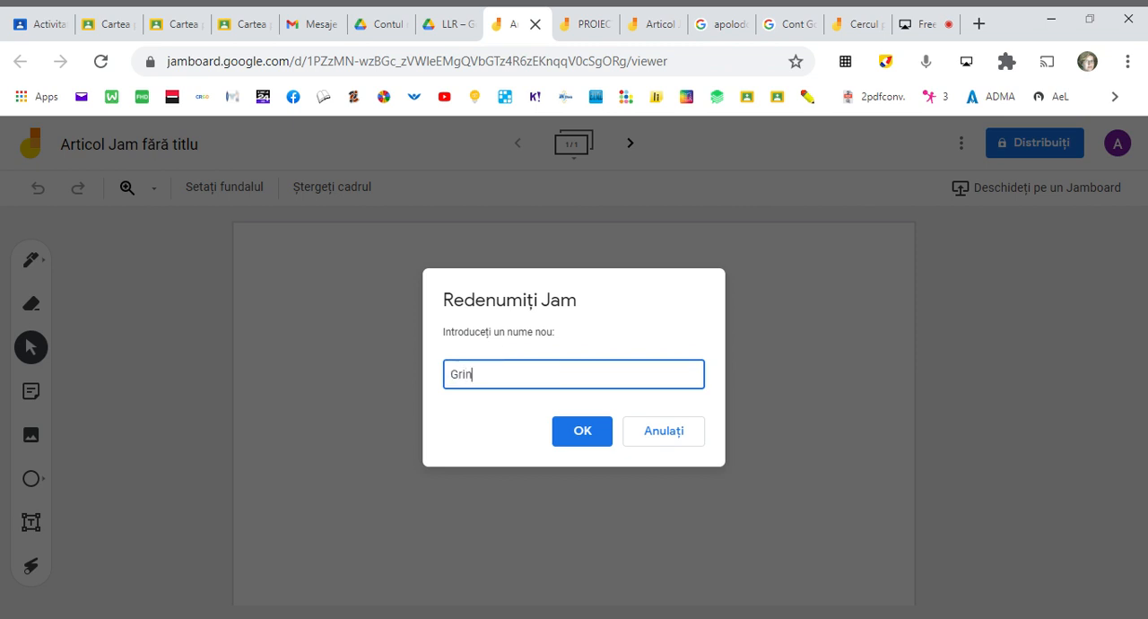
{"action": "left_click", "coordinate": [595, 431]}
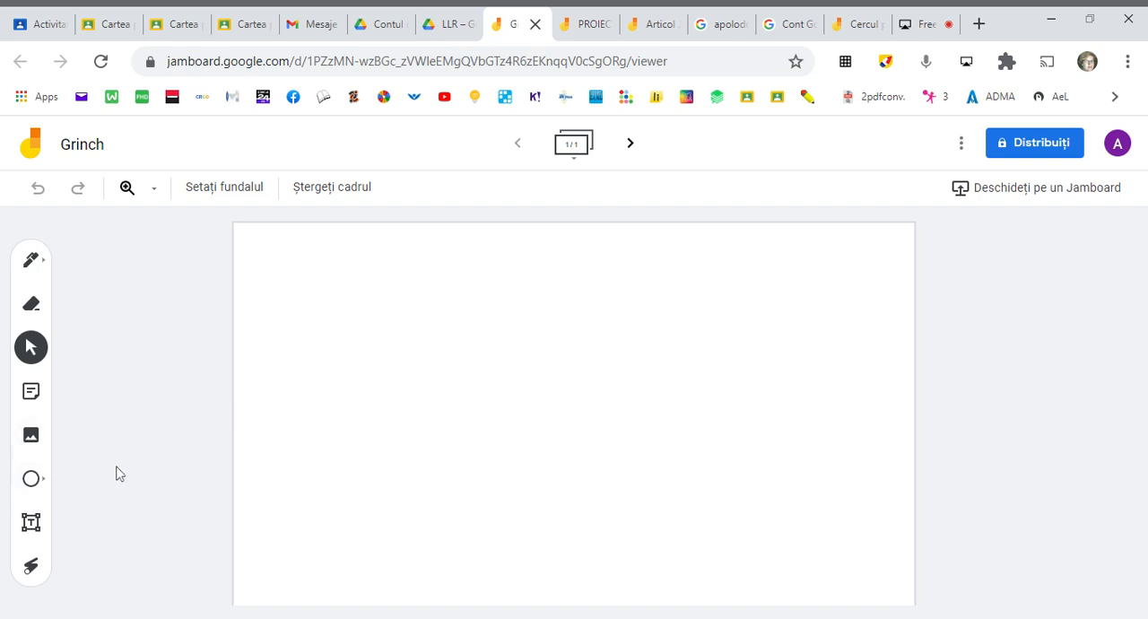
- Add a yellow sticky note reading "Însușiri" to the Grinch Jam
{"action": "left_click", "coordinate": [32, 437]}
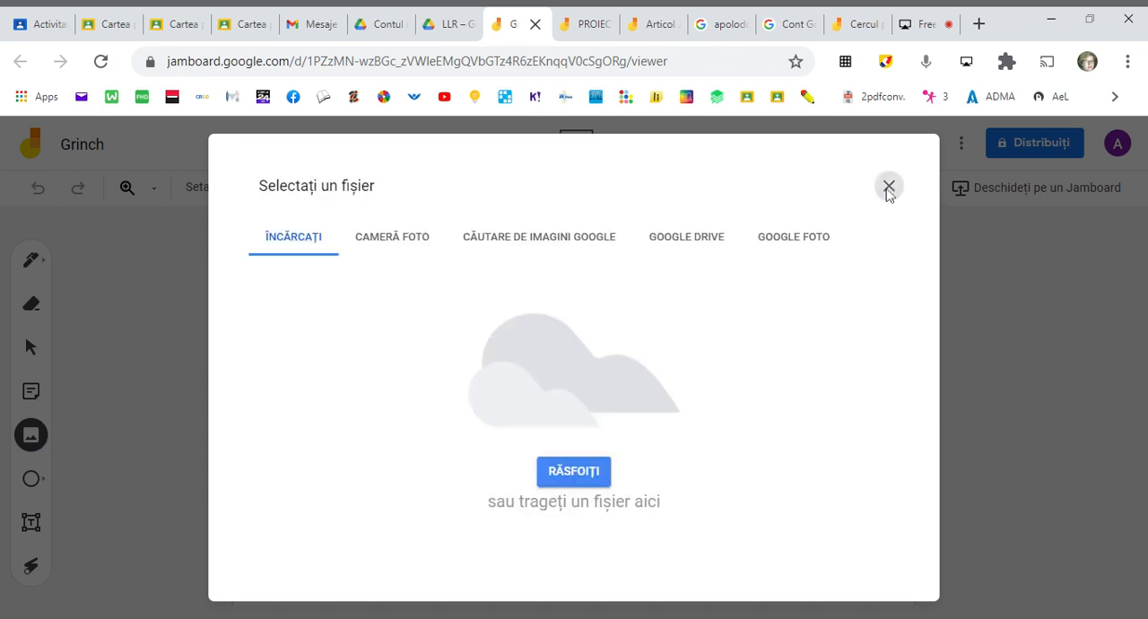
{"action": "left_click", "coordinate": [890, 185]}
{"action": "left_click", "coordinate": [32, 391]}
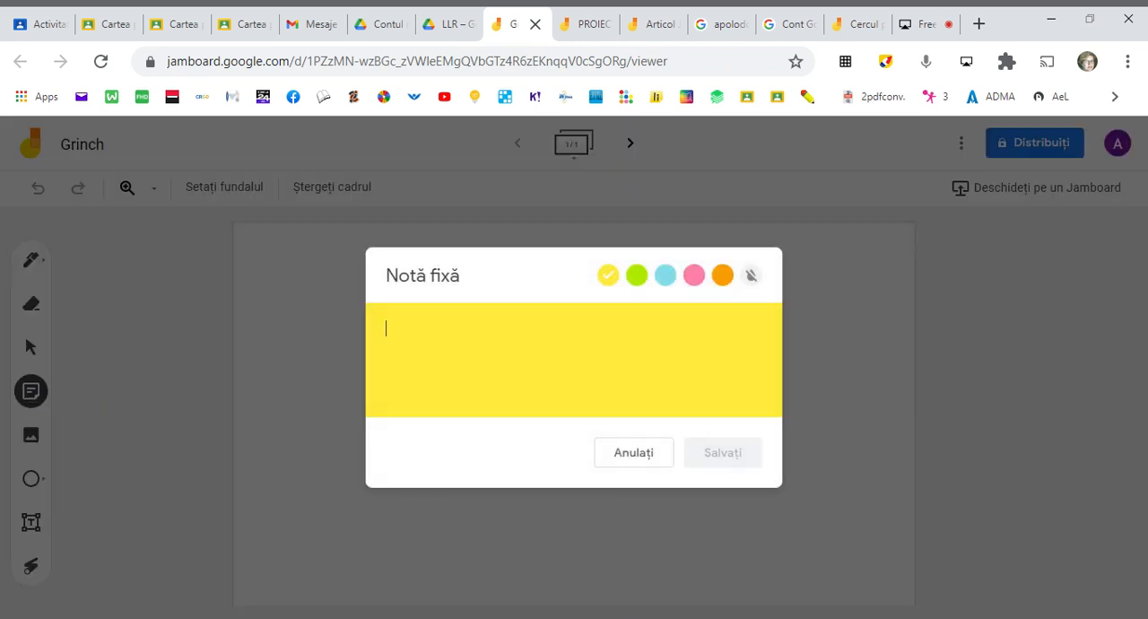
{"action": "type", "text": "Îns"}
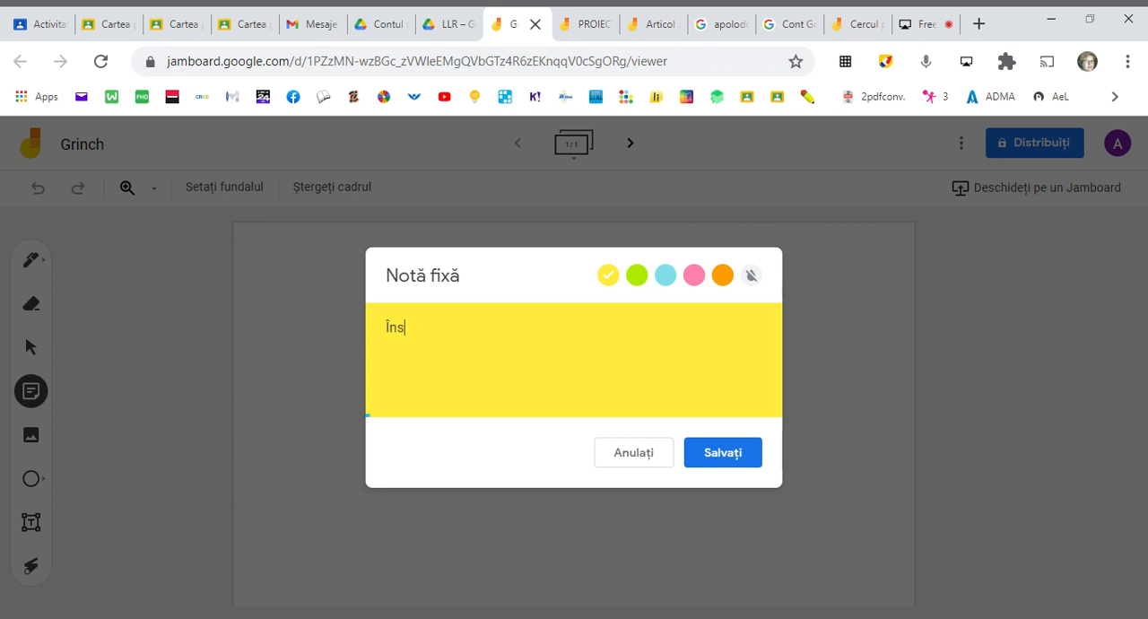
{"action": "type", "text": "ușiri"}
{"action": "left_click", "coordinate": [733, 469]}
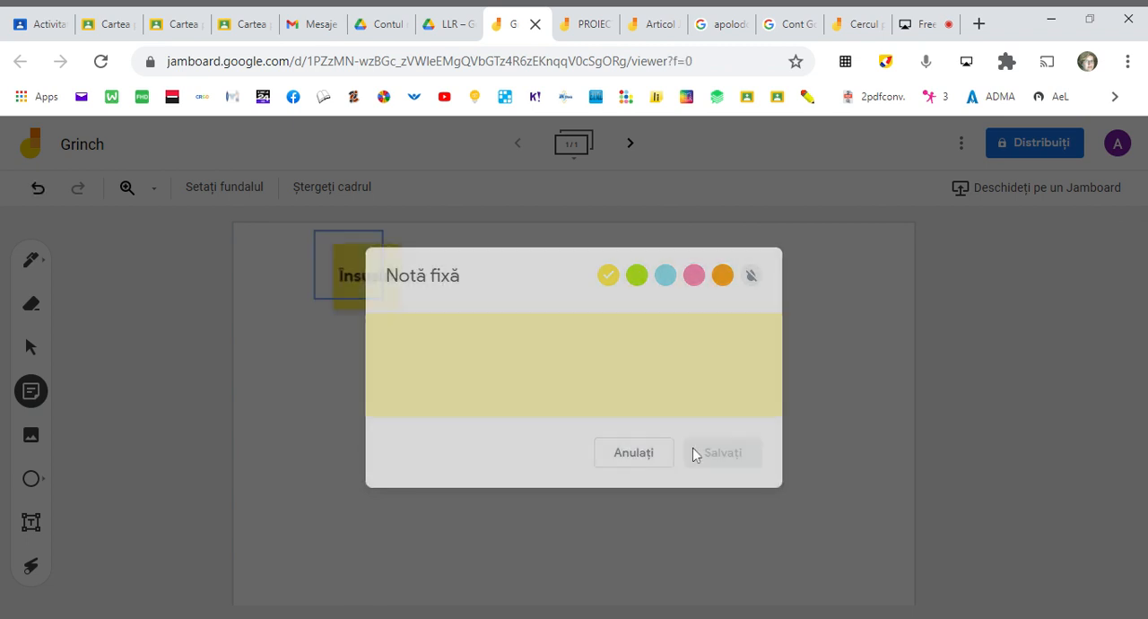
{"action": "left_click", "coordinate": [643, 548]}
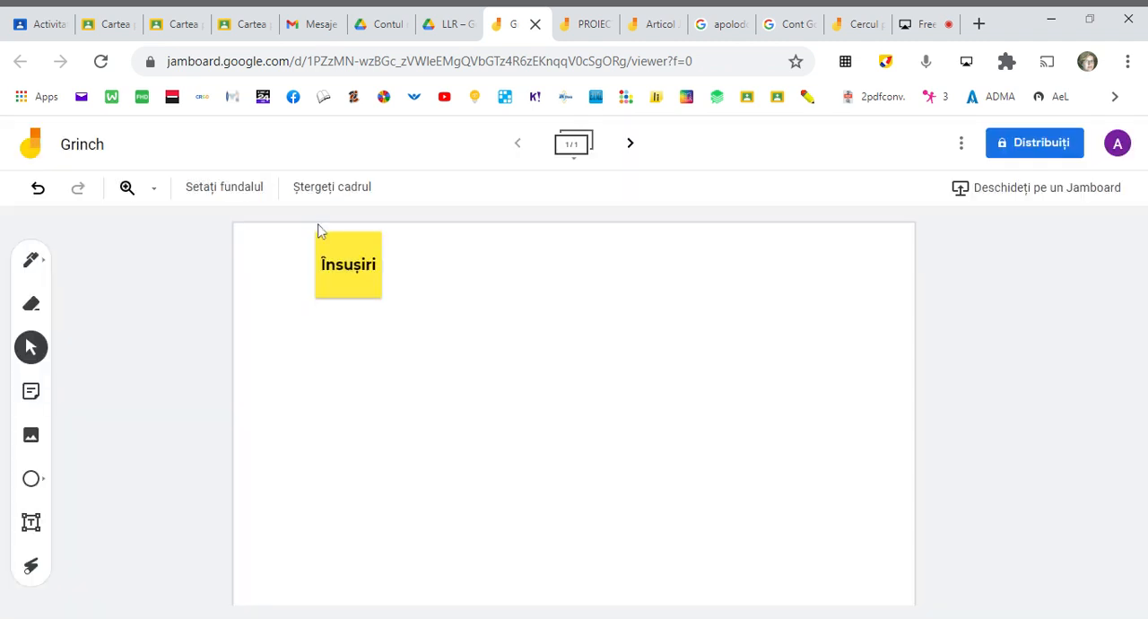
- Enlarge the "Însușiri" note to about twice its size and move it to the upper middle of the frame
{"action": "left_click", "coordinate": [345, 279]}
{"action": "left_click_drag", "start_coordinate": [385, 301], "coordinate": [446, 359]}
{"action": "left_click_drag", "start_coordinate": [341, 300], "coordinate": [532, 333]}
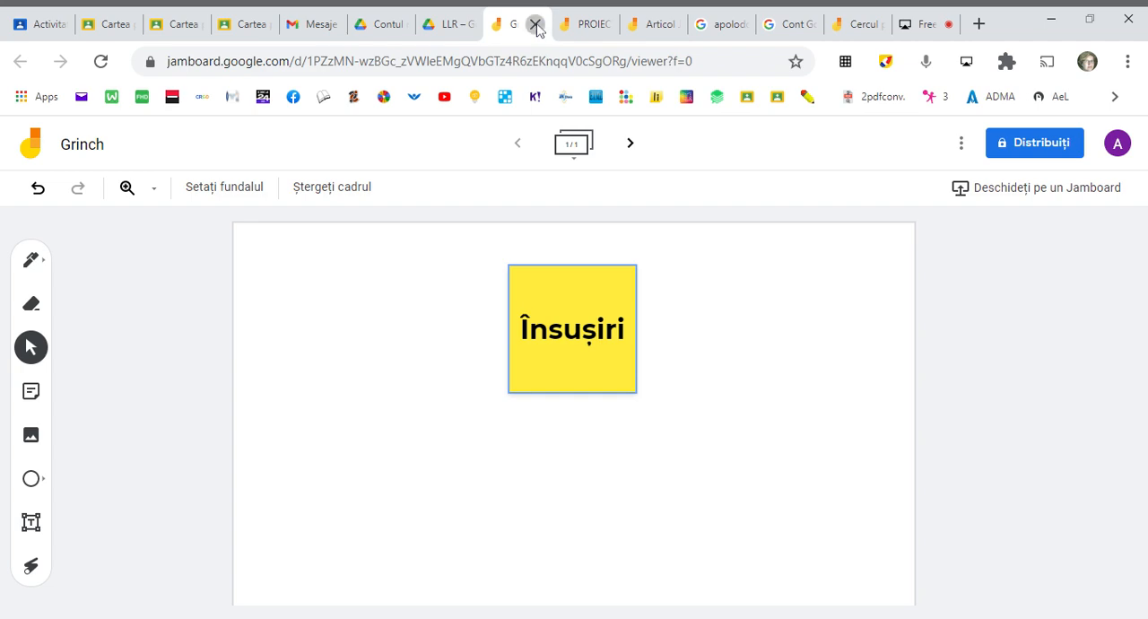
- Close the Grinch Jam, return to the Classroom assignment and attach the Grinch Jamboard file from Google Drive
{"action": "left_click", "coordinate": [537, 29]}
{"action": "left_click", "coordinate": [36, 31]}
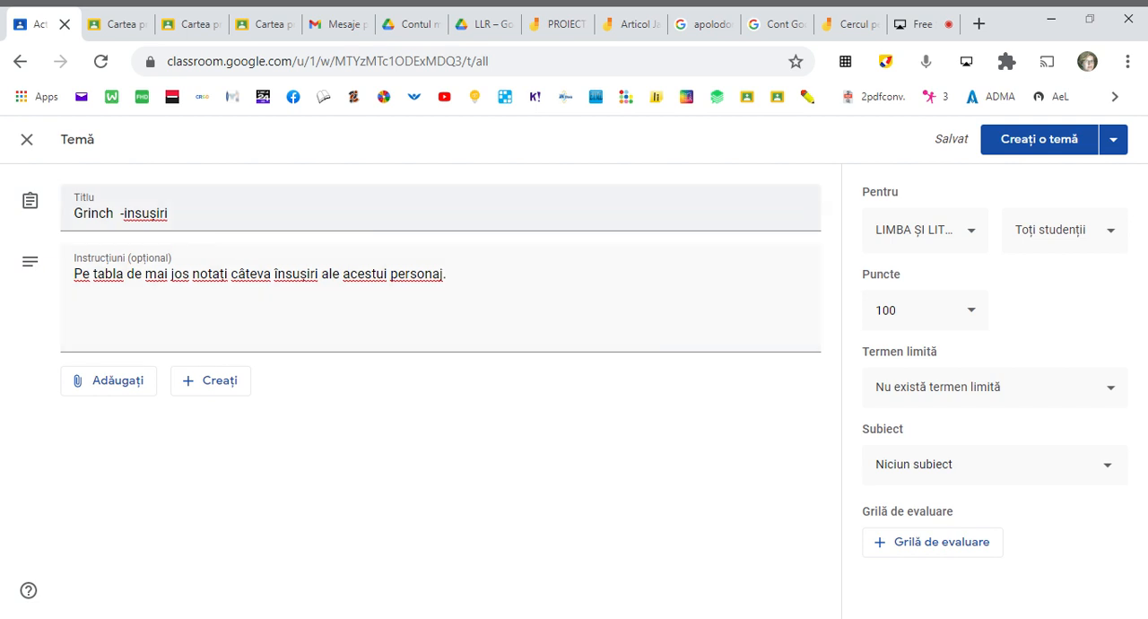
{"action": "left_click", "coordinate": [120, 388]}
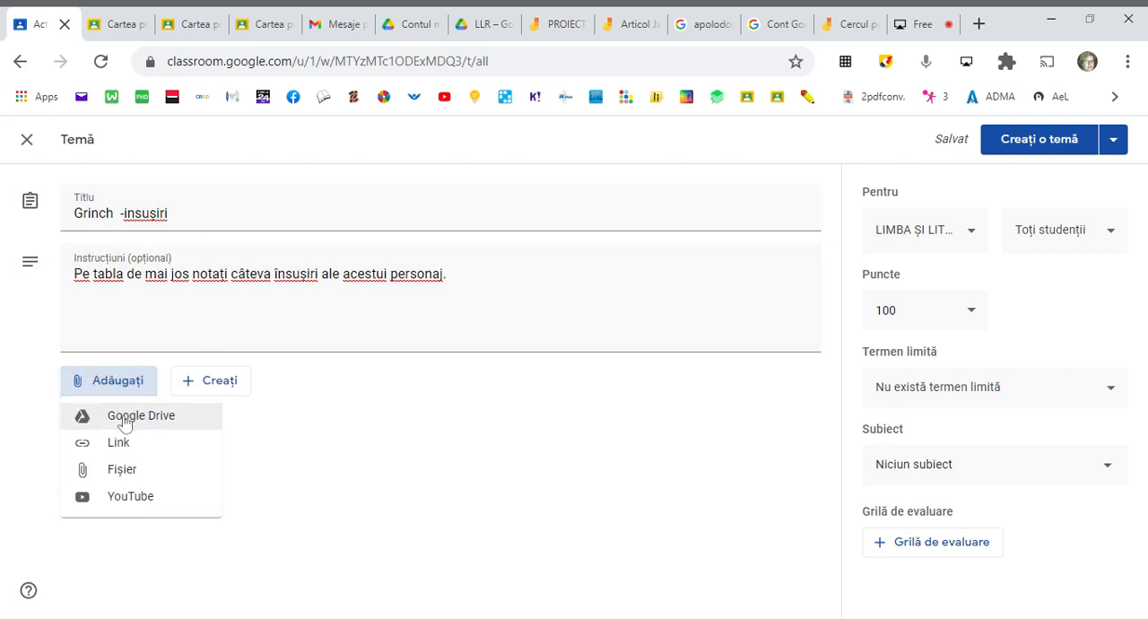
{"action": "left_click", "coordinate": [124, 420]}
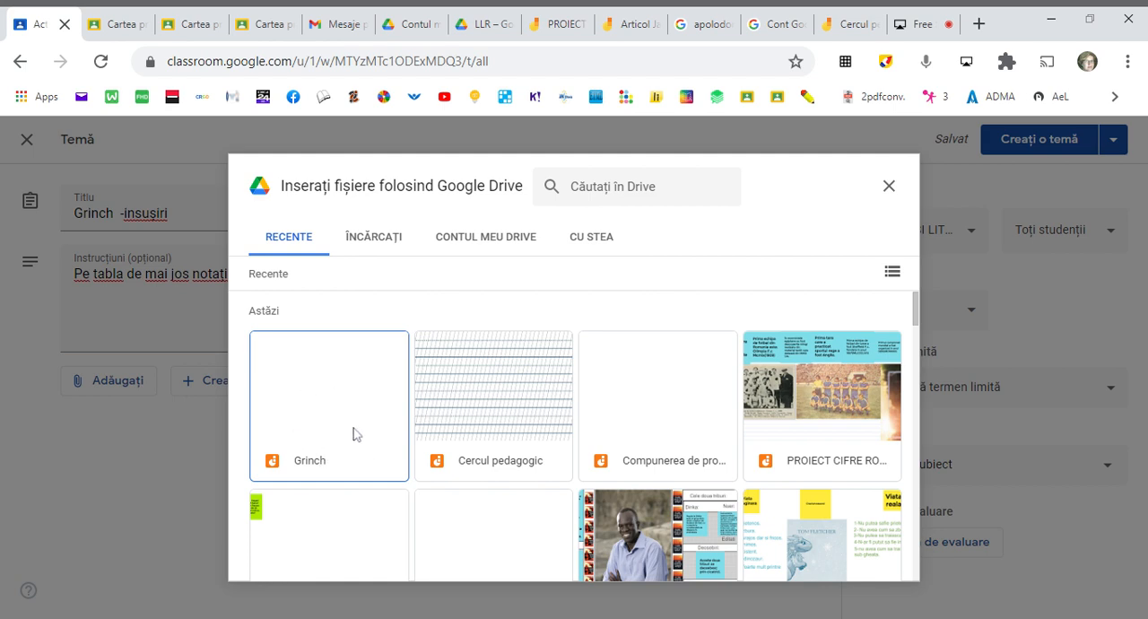
{"action": "left_click", "coordinate": [363, 412]}
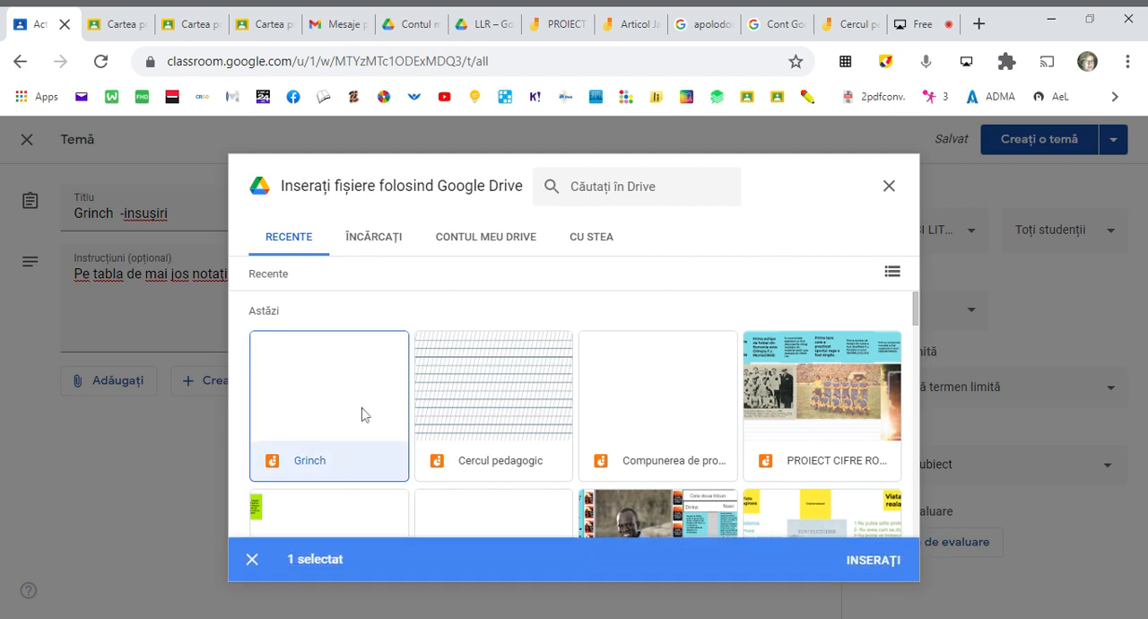
{"action": "left_click", "coordinate": [874, 560]}
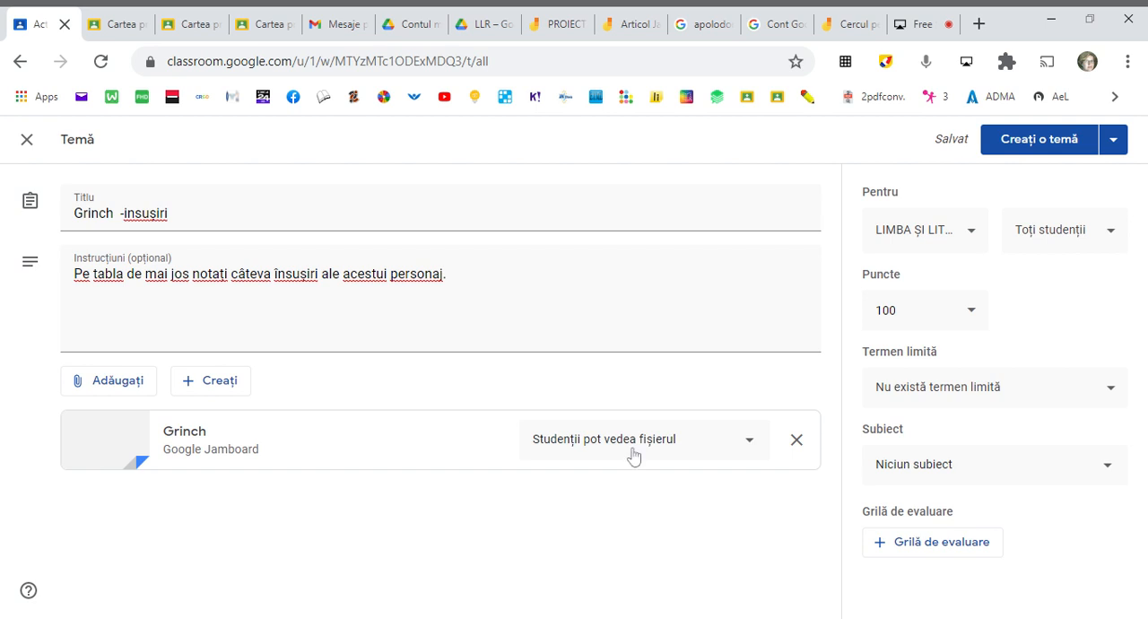
- Set the Grinch attachment to "Faceți o copie pentru fiecare student" and publish the assignment
{"action": "left_click", "coordinate": [750, 448]}
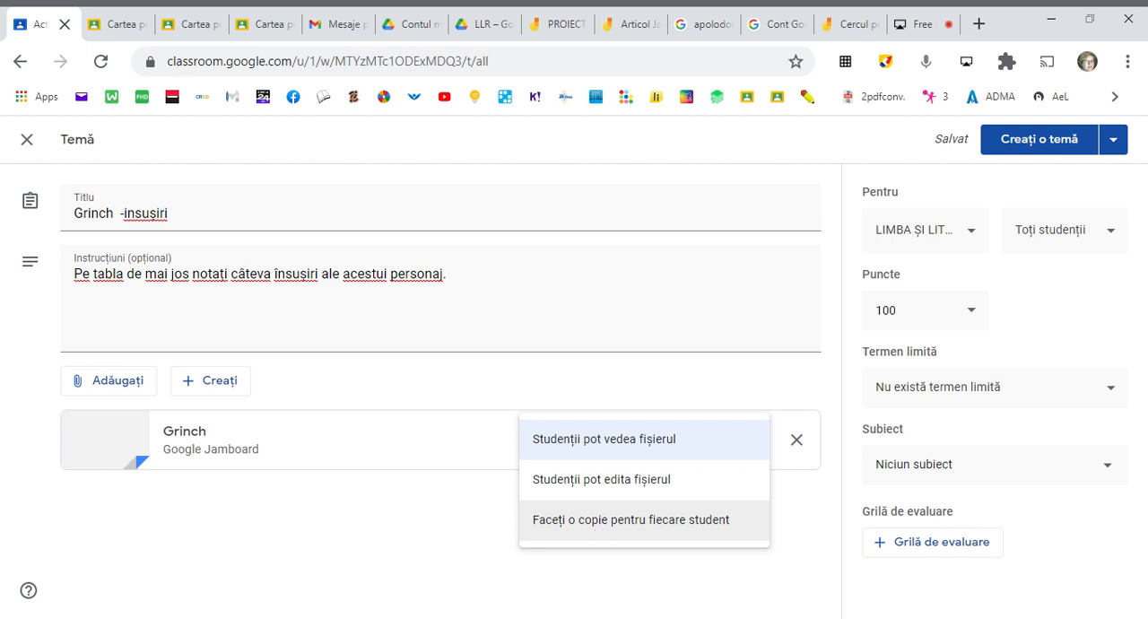
{"action": "left_click", "coordinate": [603, 531]}
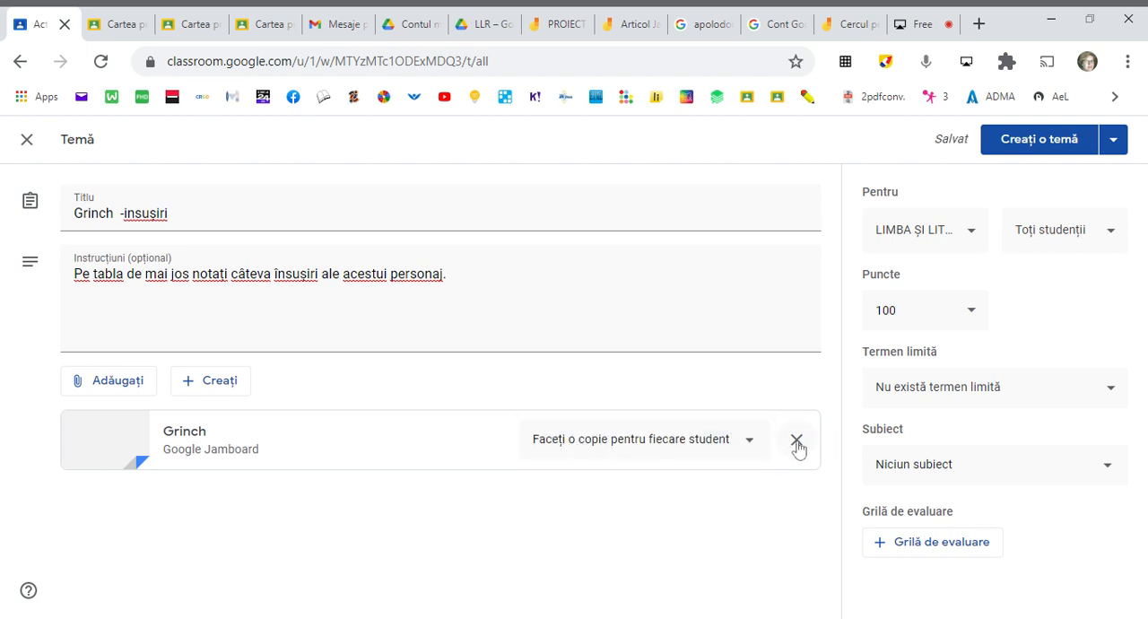
{"action": "left_click", "coordinate": [1048, 144]}
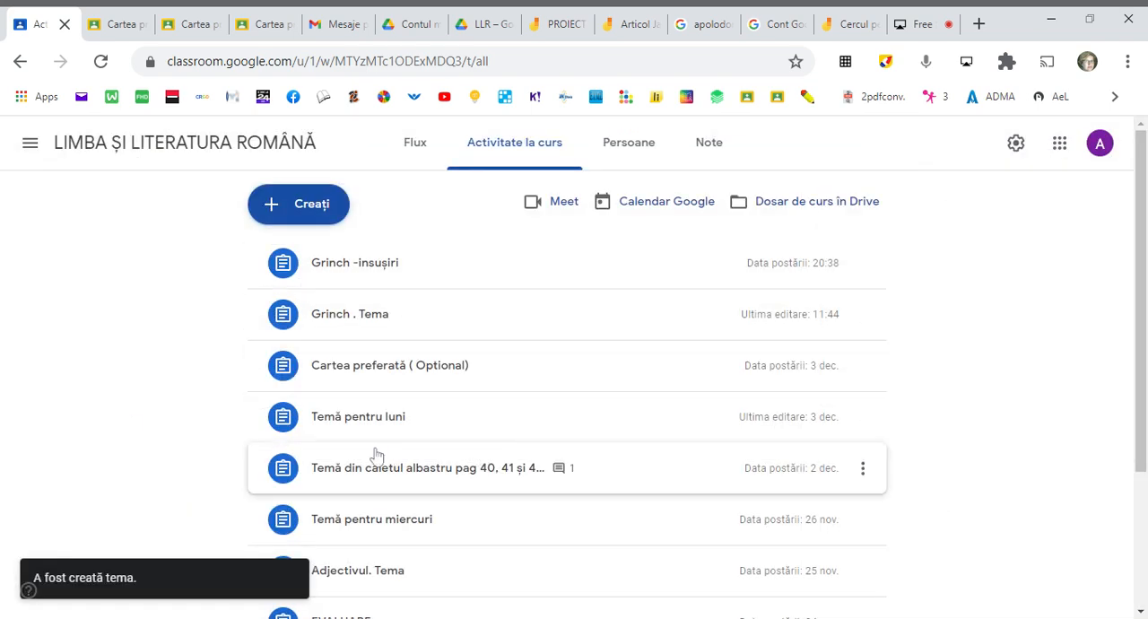
- Expand the "Cartea preferată ( Optional)" assignment and review the students' submitted Jamboards, closing the second submission after viewing it
{"action": "left_click", "coordinate": [390, 377]}
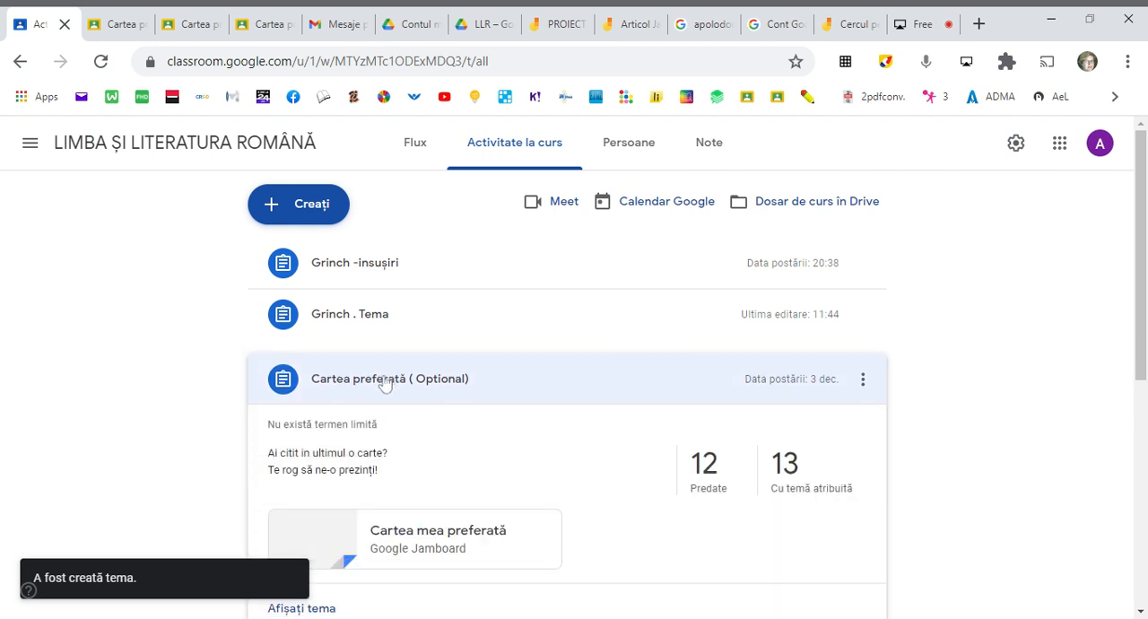
{"action": "left_click", "coordinate": [384, 381]}
{"action": "left_click", "coordinate": [384, 382]}
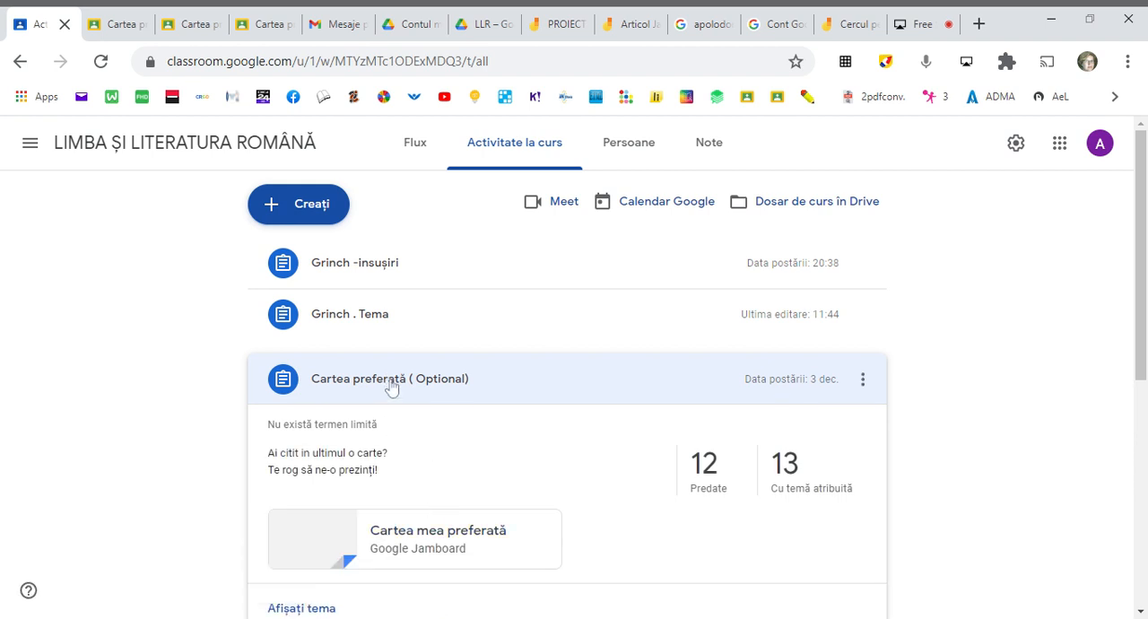
{"action": "left_click", "coordinate": [126, 24]}
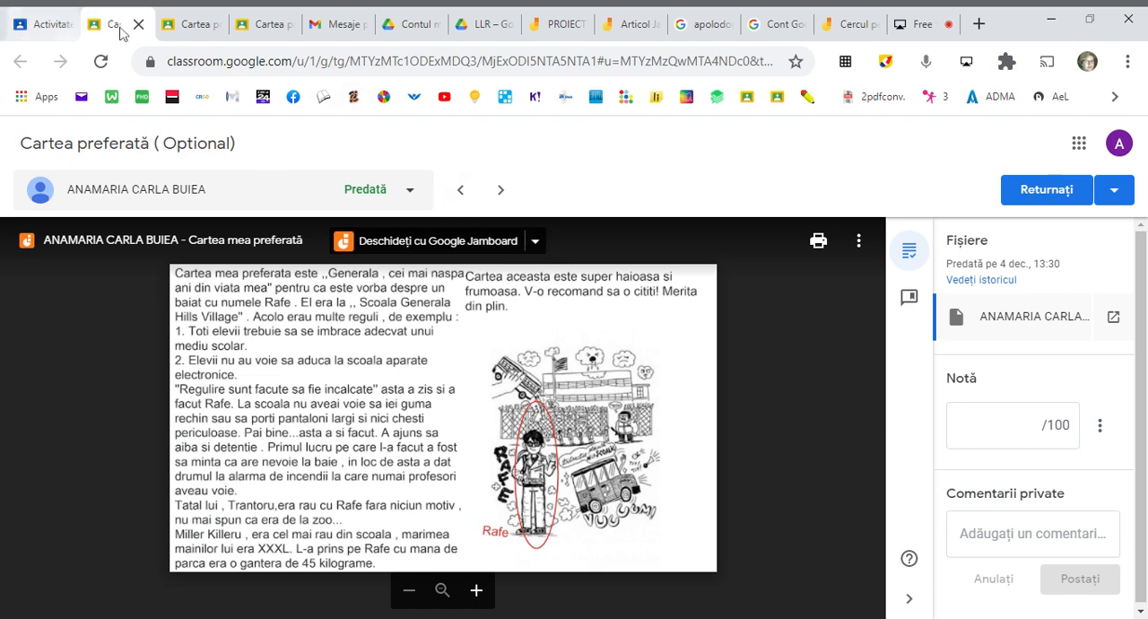
{"action": "left_click", "coordinate": [187, 23]}
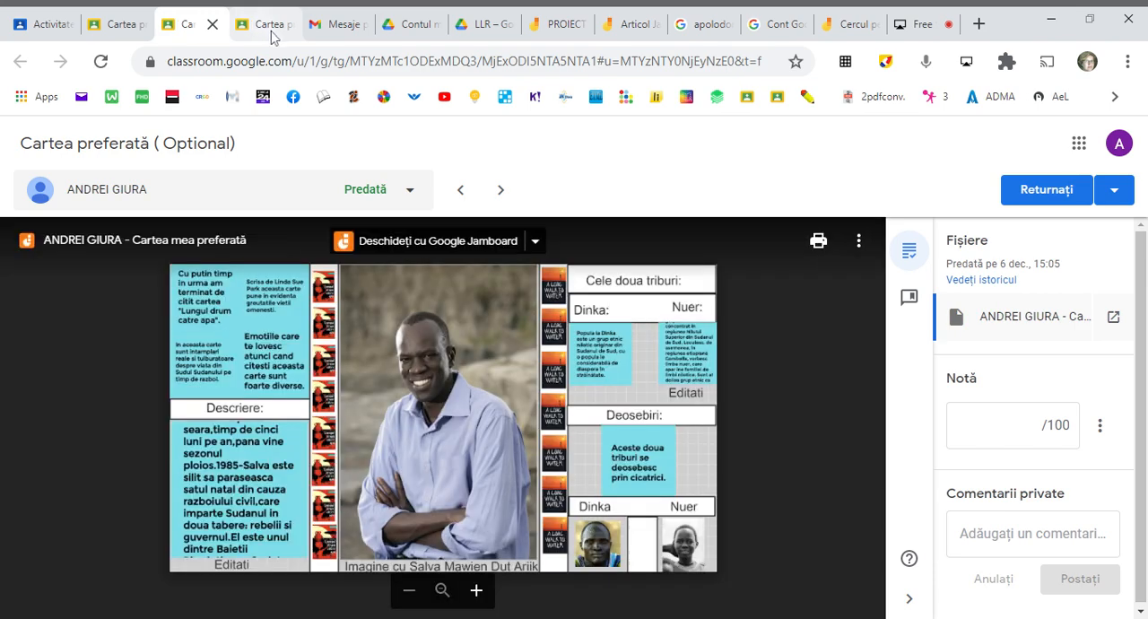
{"action": "left_click", "coordinate": [213, 24]}
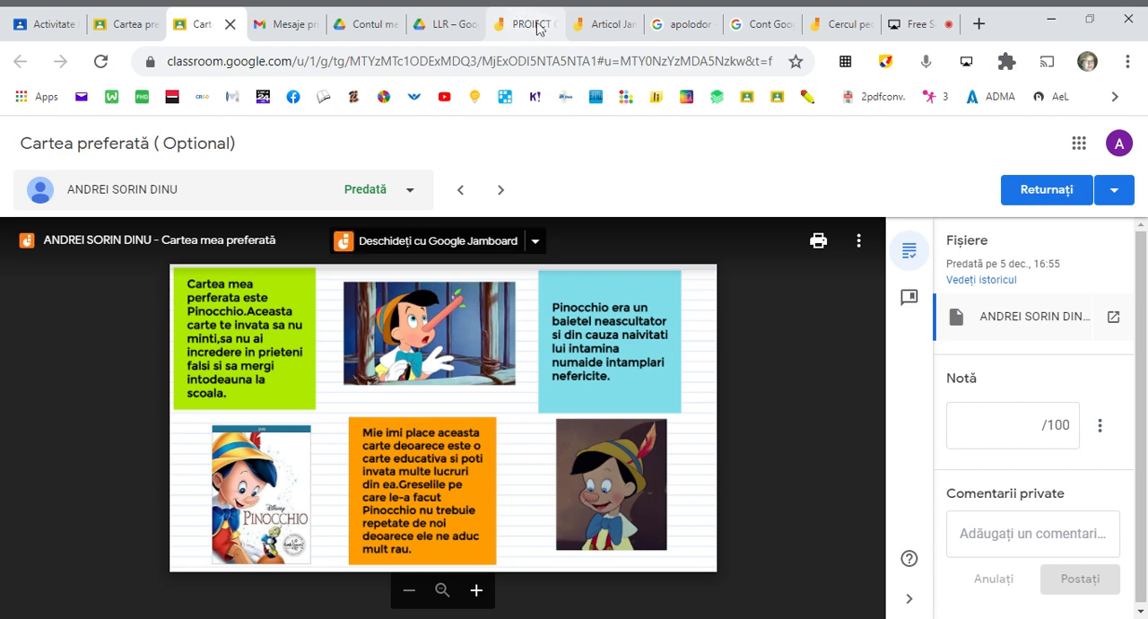
- Browse the "PROIECT CIFRE ROMANE" Jam through frame 6, close it and switch to the "Cercul pedagogic" Jam
{"action": "left_click", "coordinate": [535, 28]}
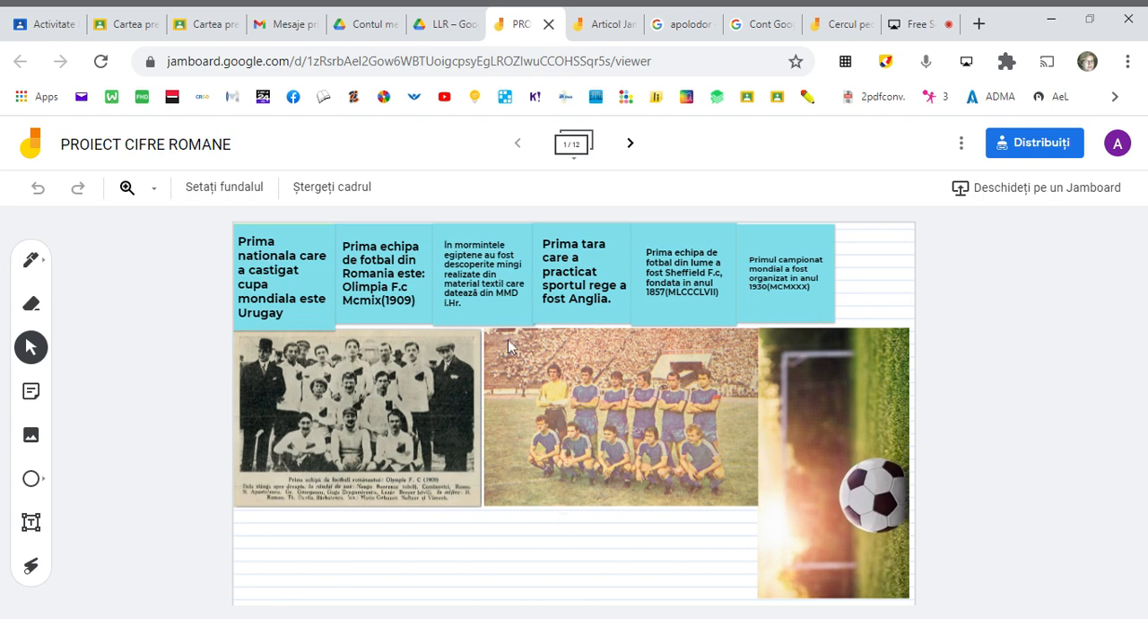
{"action": "left_click", "coordinate": [630, 144]}
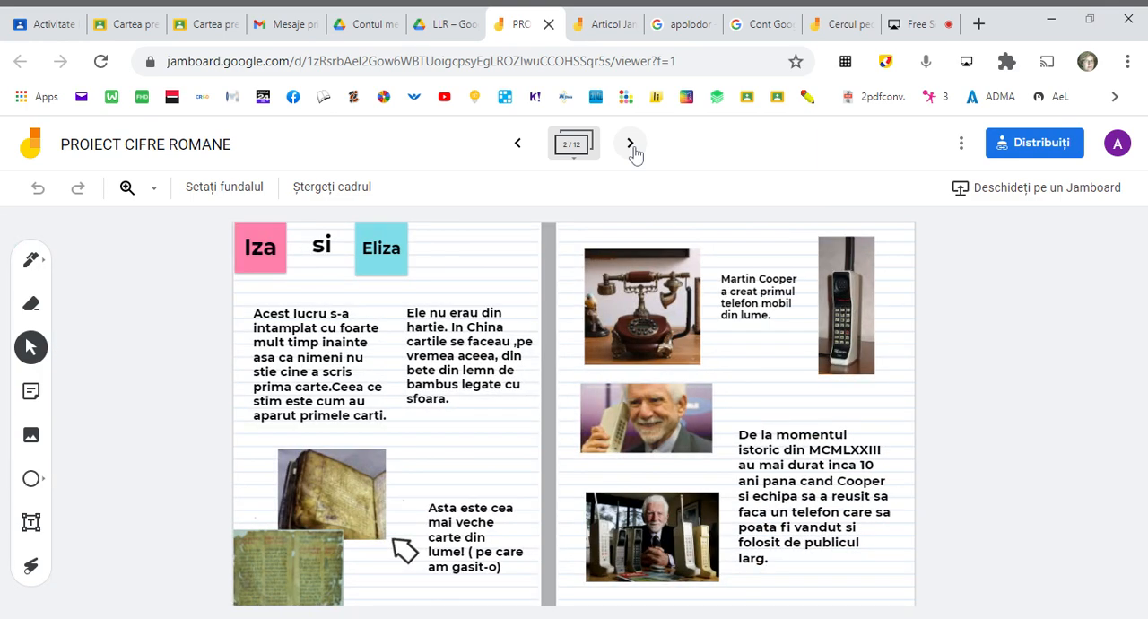
{"action": "left_click", "coordinate": [518, 148]}
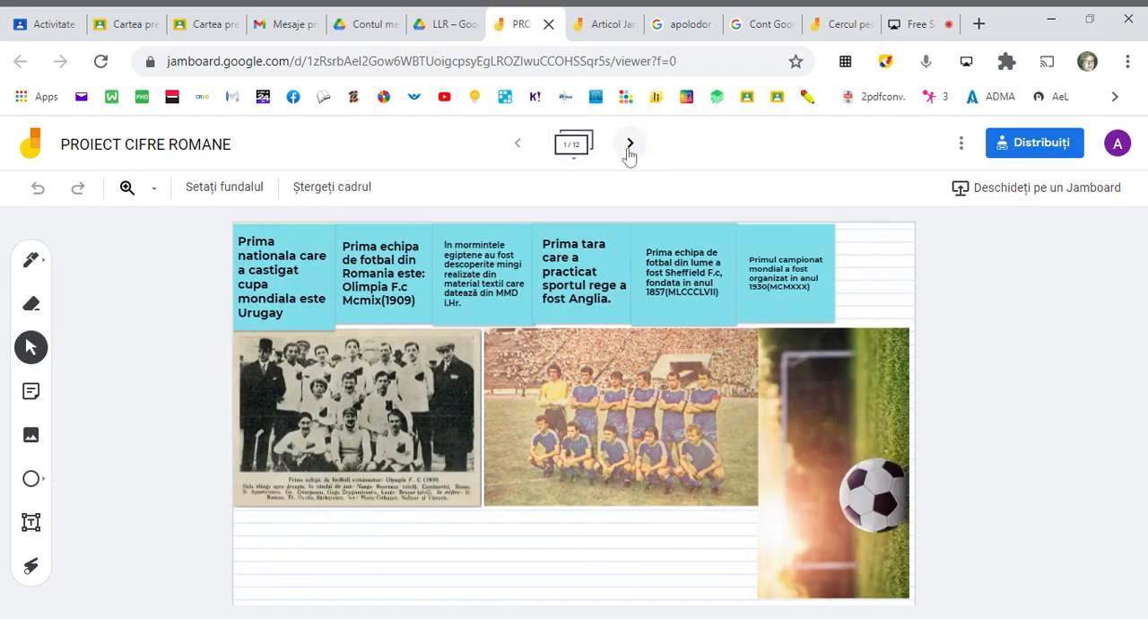
{"action": "left_click", "coordinate": [630, 145]}
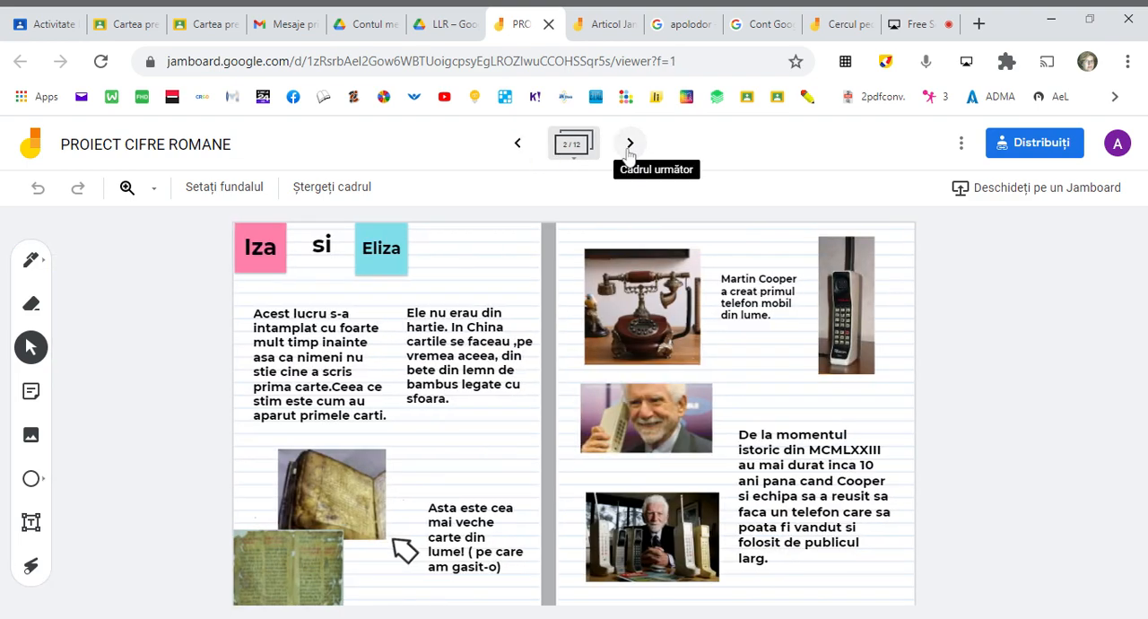
{"action": "left_click", "coordinate": [628, 153]}
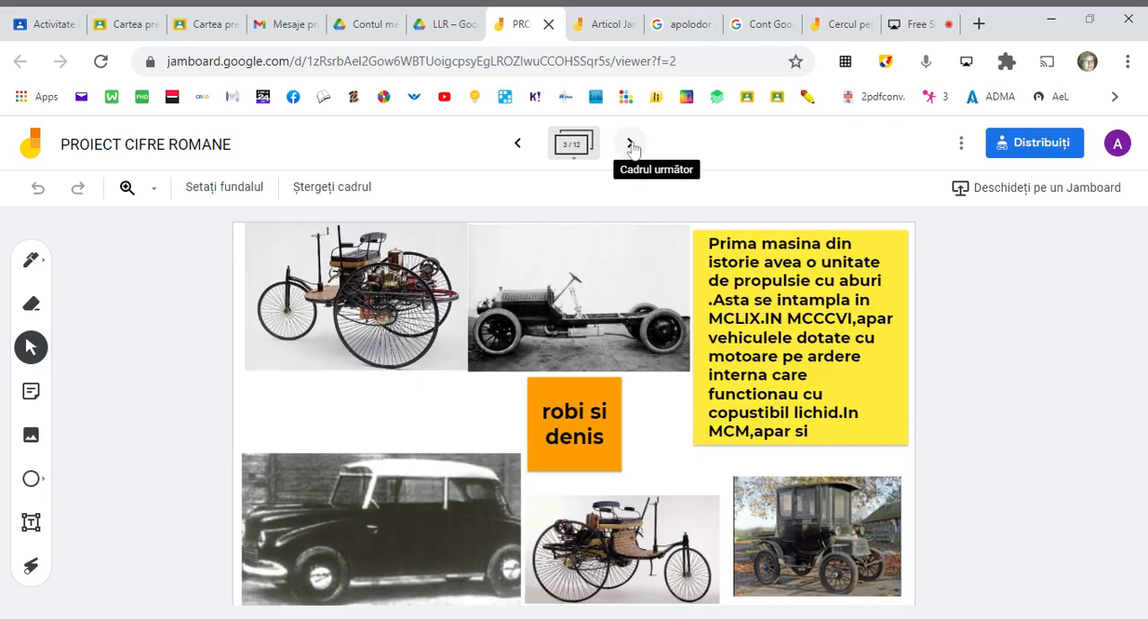
{"action": "left_click", "coordinate": [632, 147]}
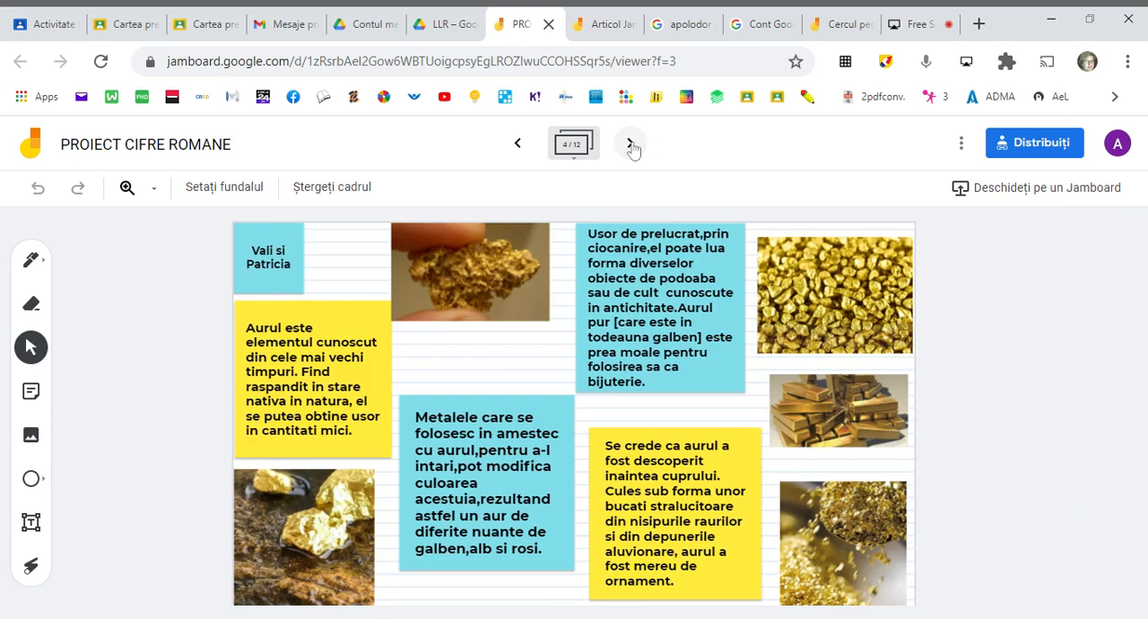
{"action": "left_click", "coordinate": [632, 146]}
{"action": "left_click", "coordinate": [631, 146]}
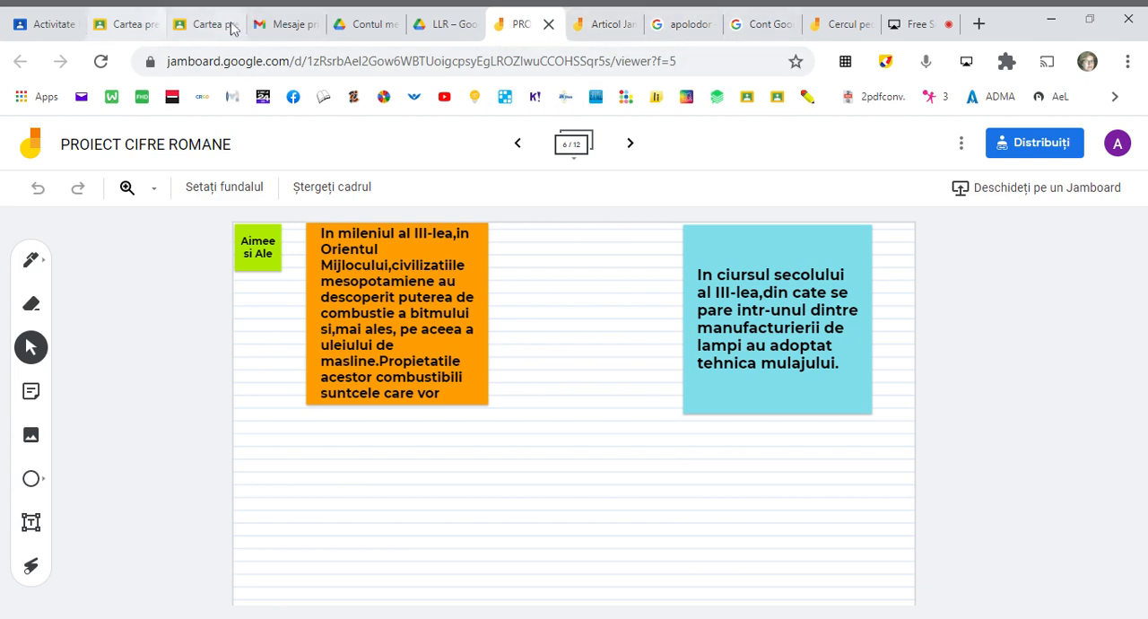
{"action": "left_click", "coordinate": [548, 25]}
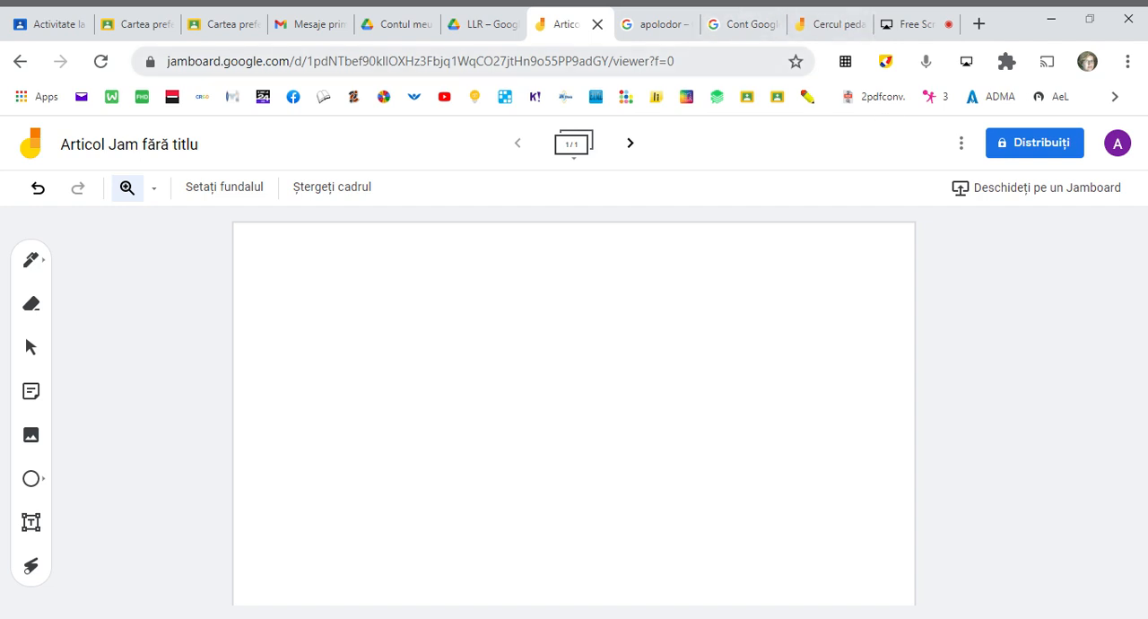
{"action": "left_click", "coordinate": [840, 25]}
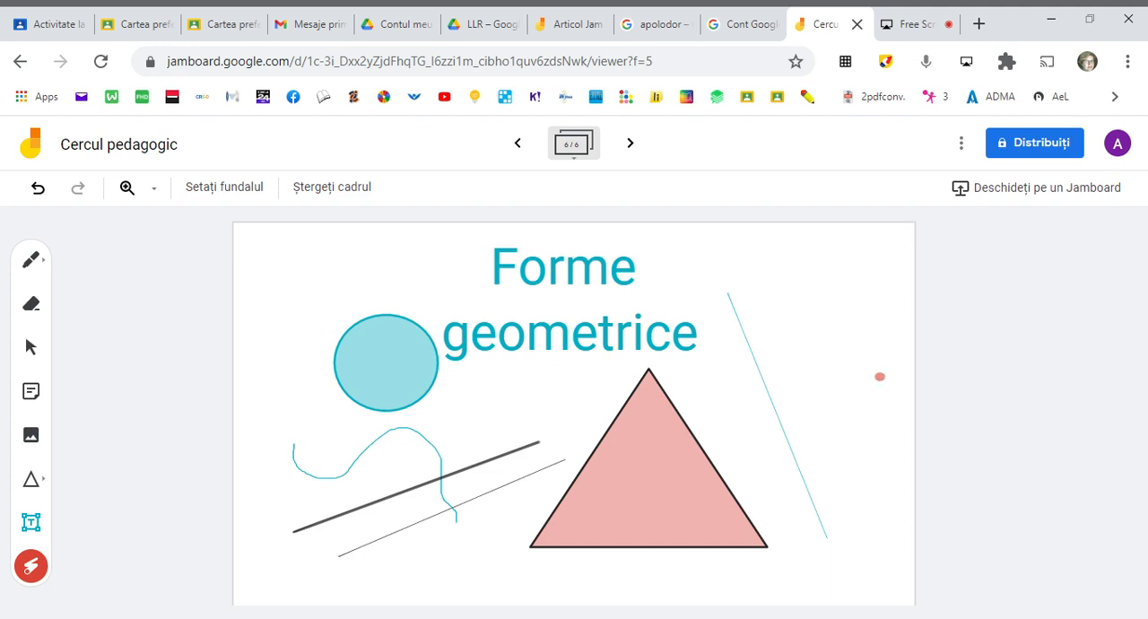